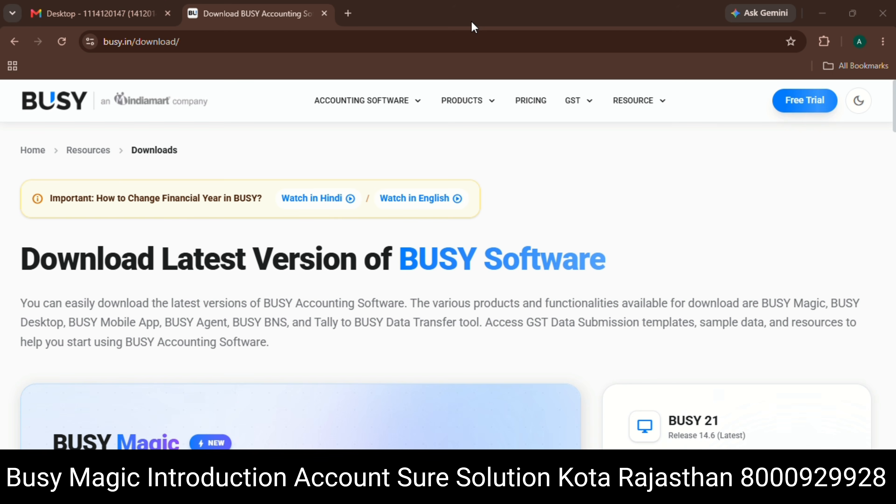
- Open the Download Center from the BUSY website's resources and look through the available software downloads
mouse_move(663, 85)
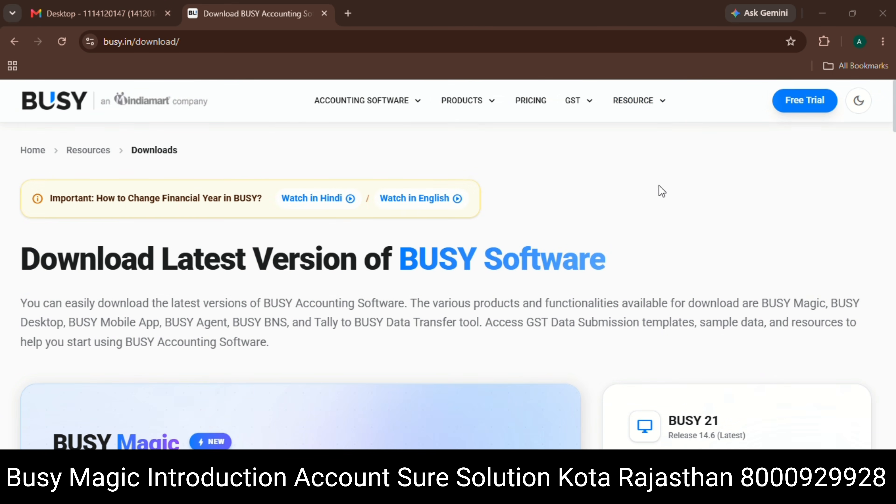
mouse_move(641, 103)
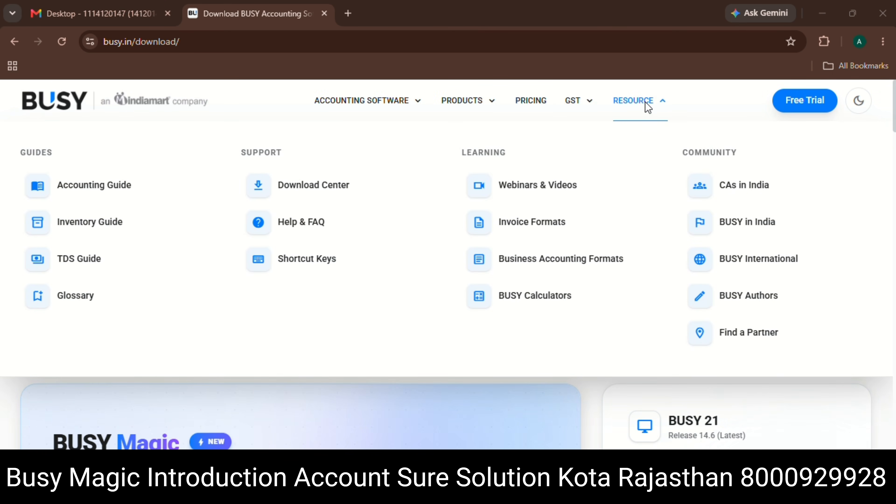
left_click(322, 197)
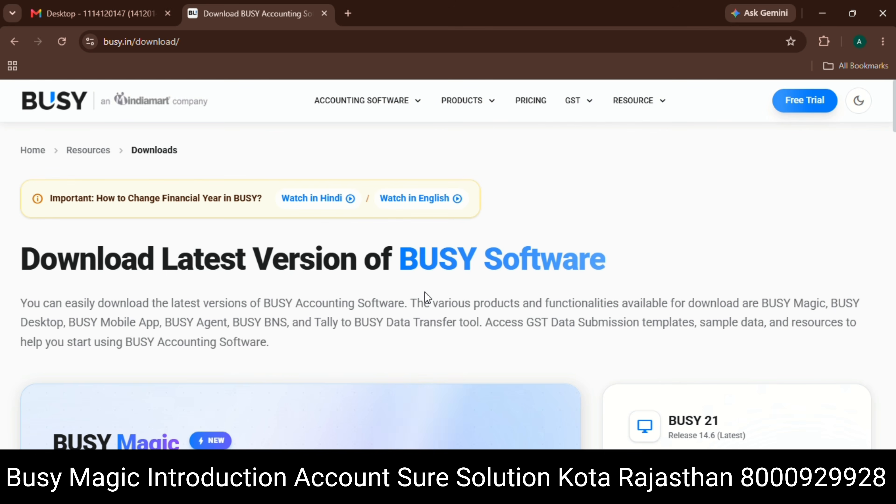
scroll(686, 344, "down", 8)
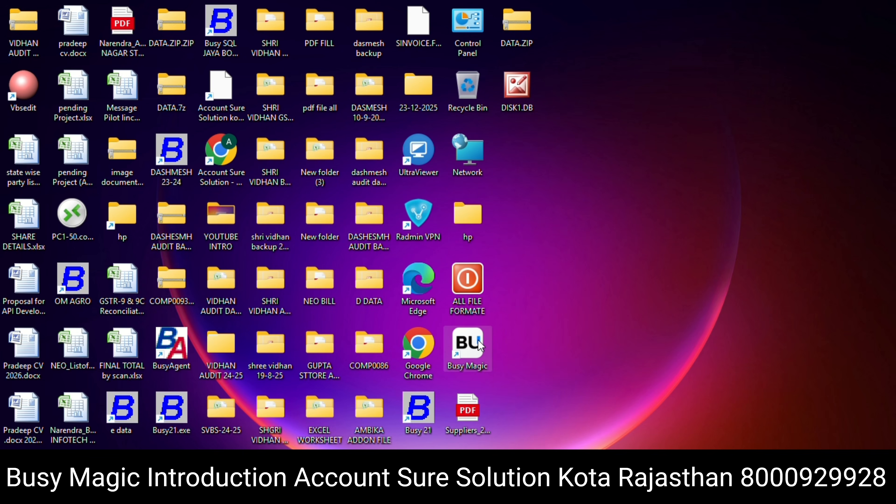
- Launch Busy Magic from the desktop and open the M/s Dashmesh Enterprises company
double_click(480, 346)
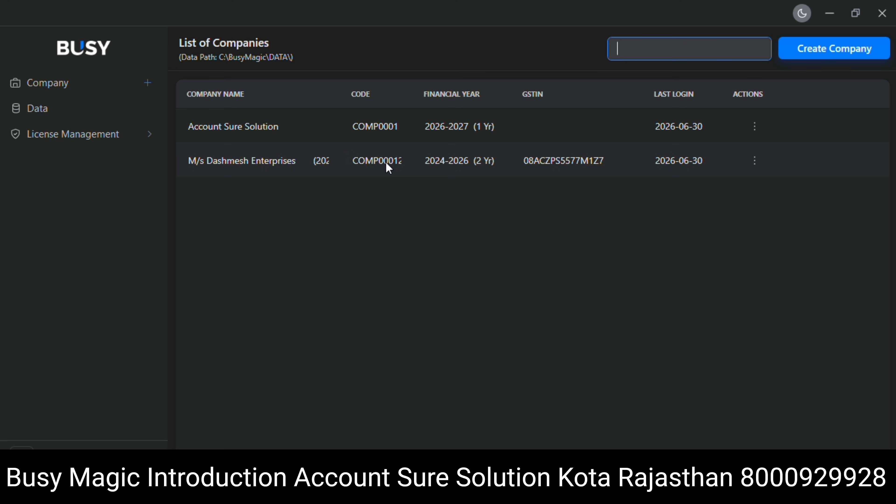
left_click(430, 163)
double_click(429, 163)
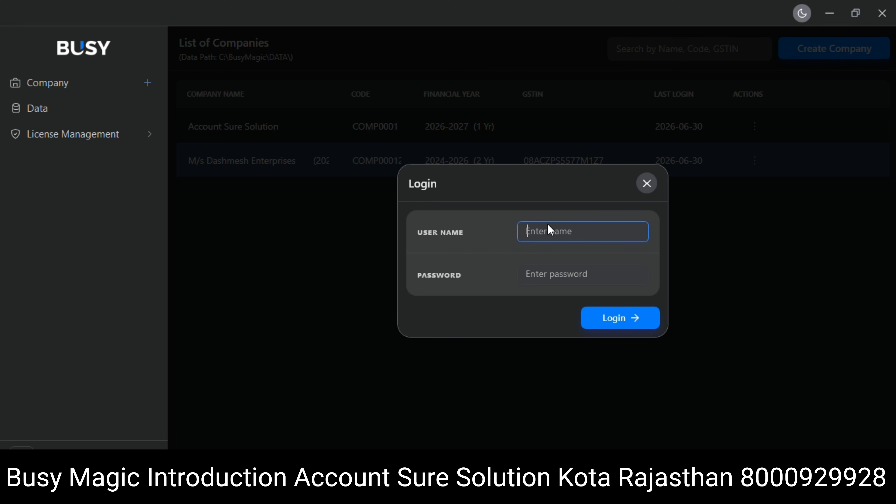
- Log in to the company with the user name and account password, and dismiss the mobile app voucher series notice
type("KAMAL")
left_click(545, 273)
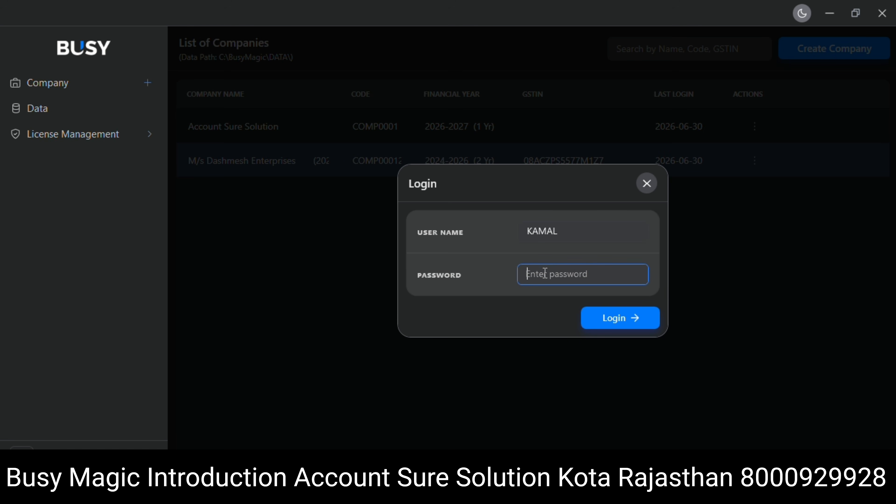
type("**")
left_click(623, 319)
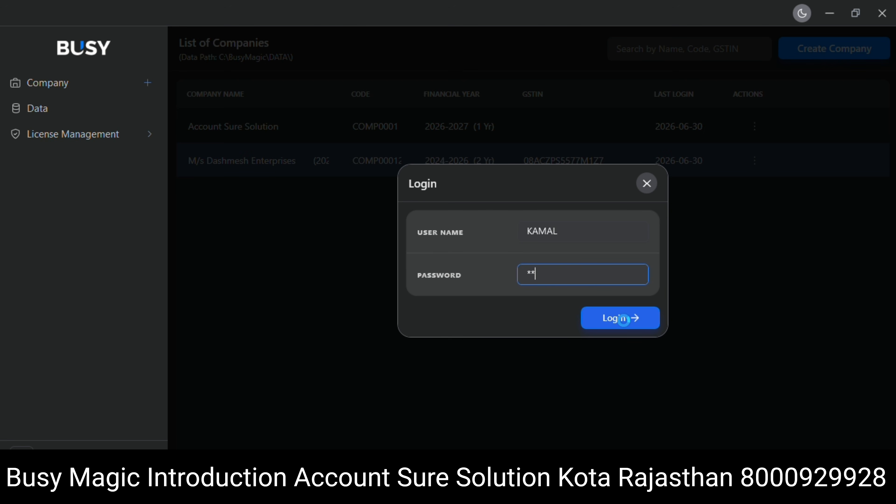
key("Return")
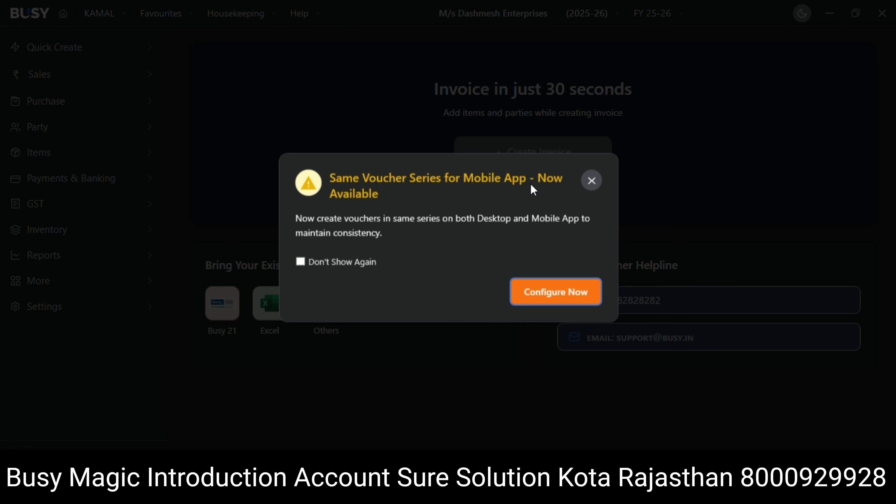
left_click(593, 181)
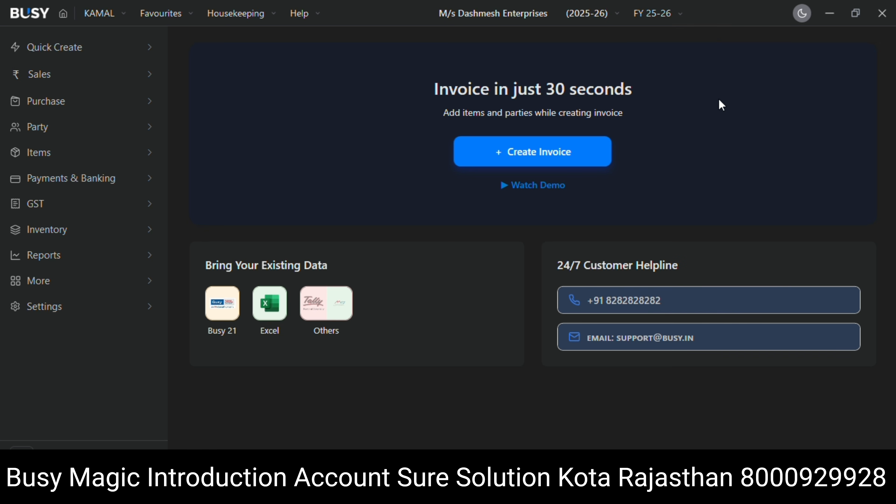
- View the company switching options and the available financial years
mouse_move(584, 13)
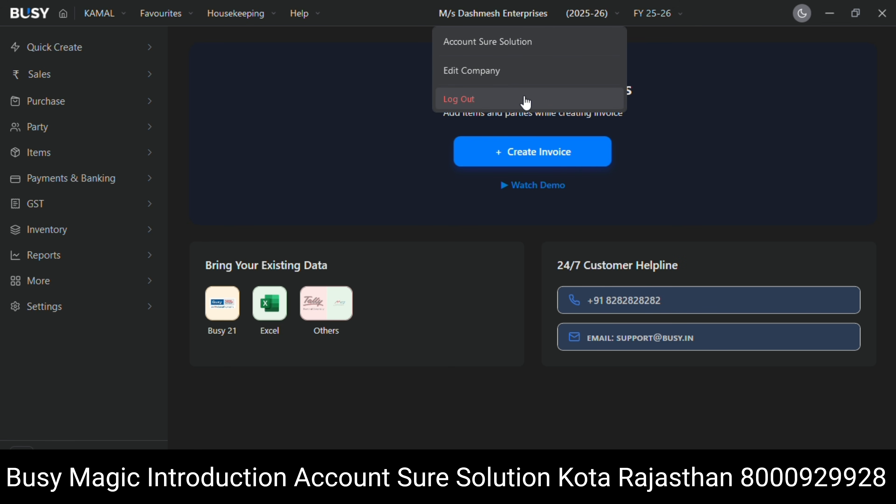
left_click(668, 23)
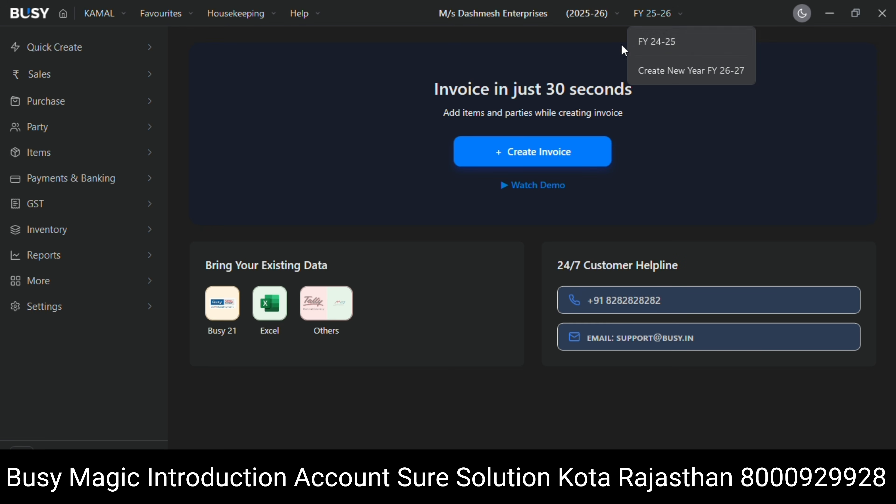
- Switch the interface to light mode and return it to dark mode
left_click(801, 16)
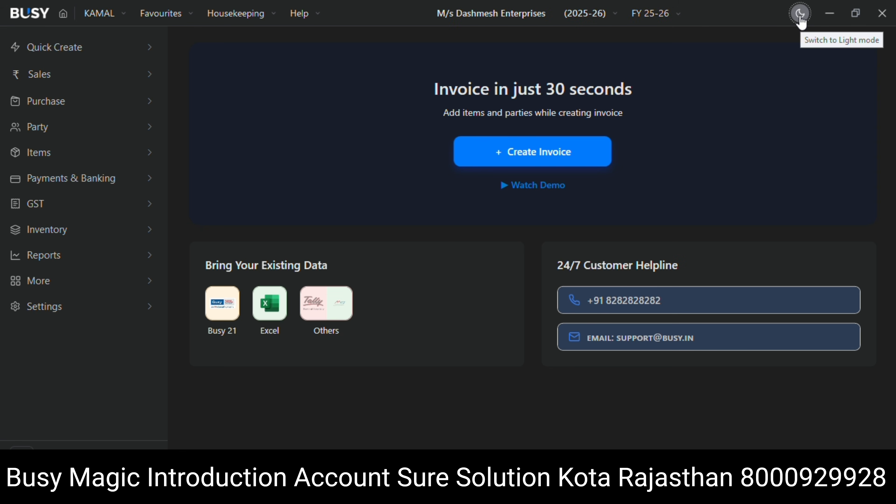
left_click(801, 16)
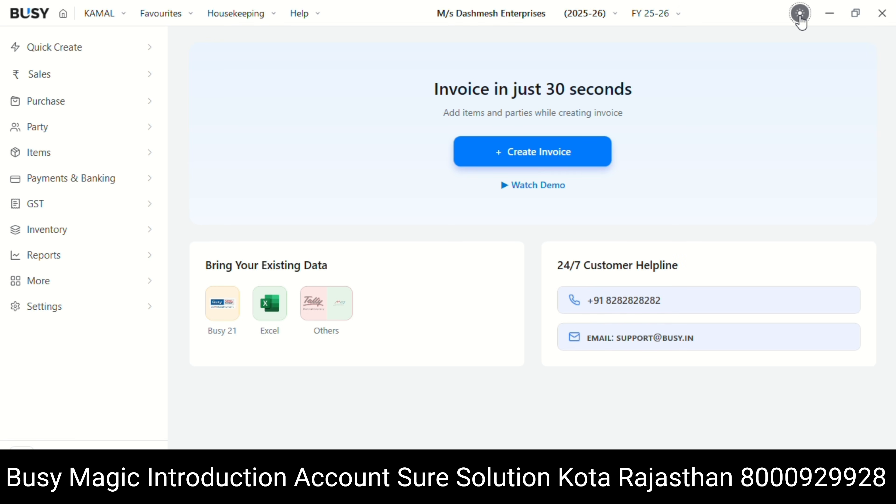
left_click(801, 16)
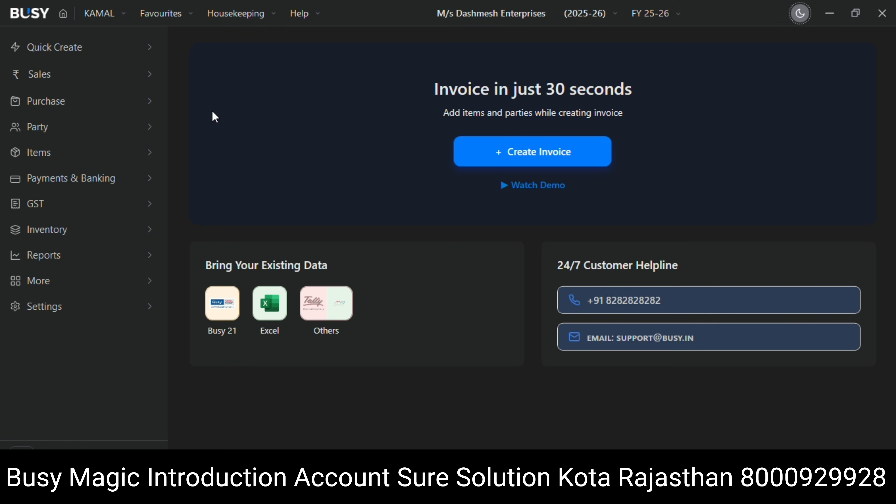
- Review the options offered for the user account, Favourites and Housekeeping
left_click(102, 16)
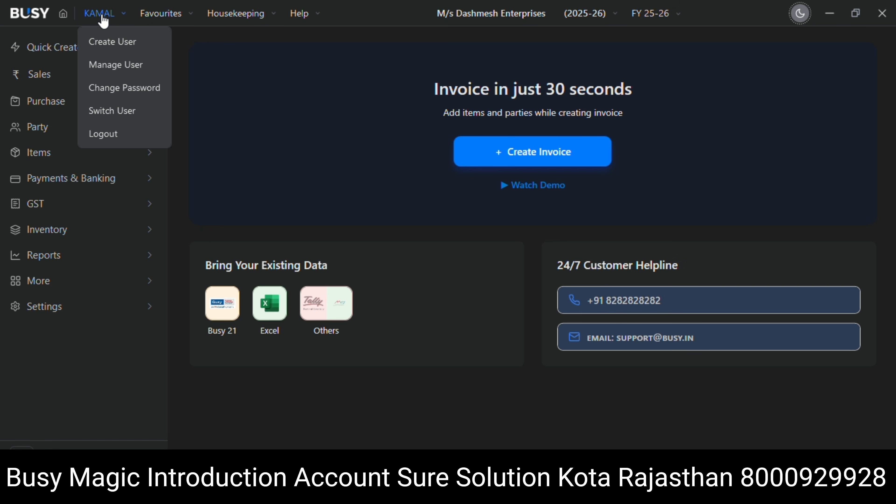
left_click(175, 16)
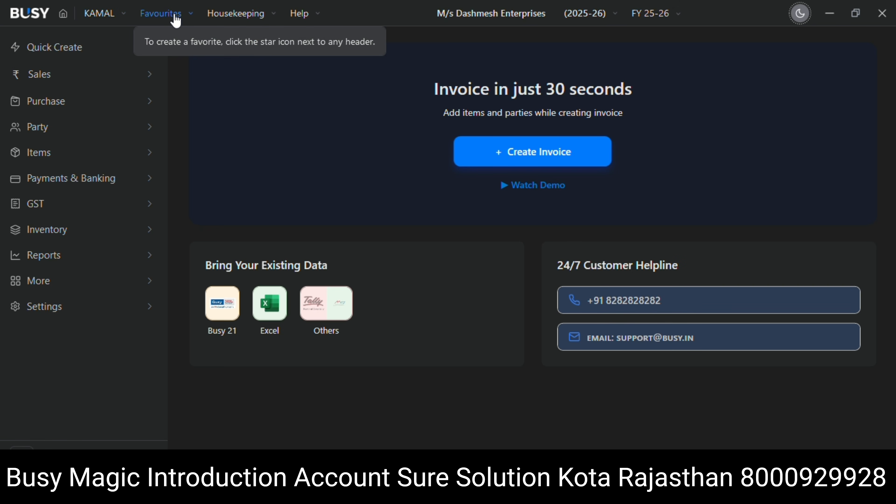
left_click(242, 16)
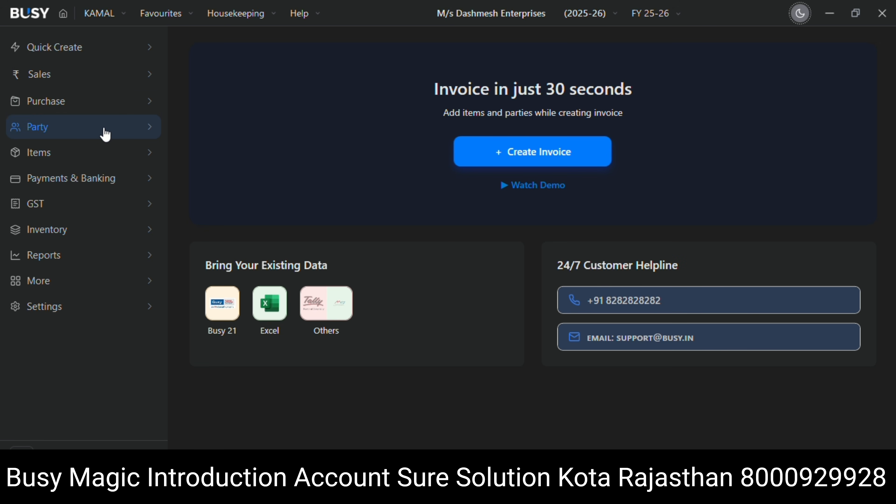
- Open the Customers list and add the Filing Frequency, Email, Bank Name and Bank A/c No. columns
left_click(104, 134)
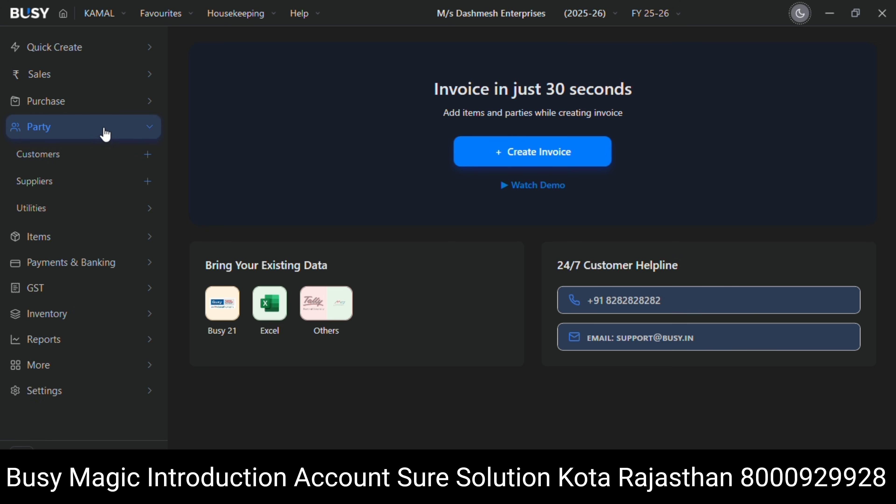
left_click(83, 158)
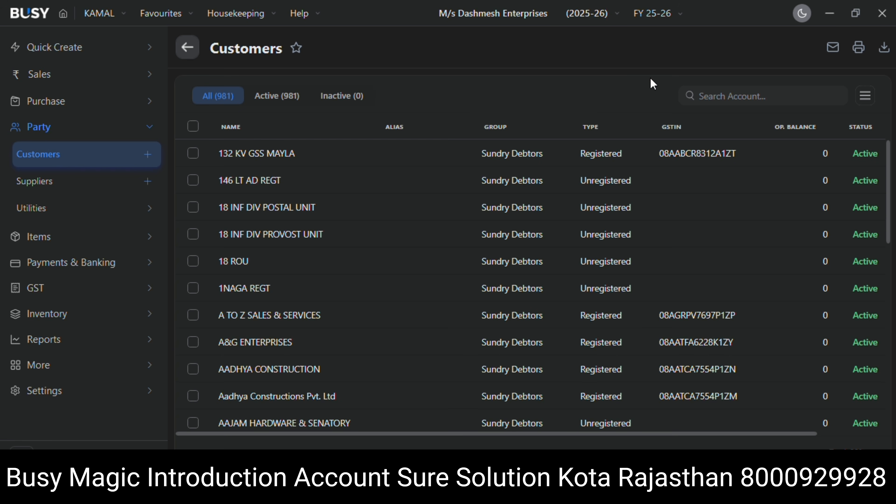
left_click(866, 98)
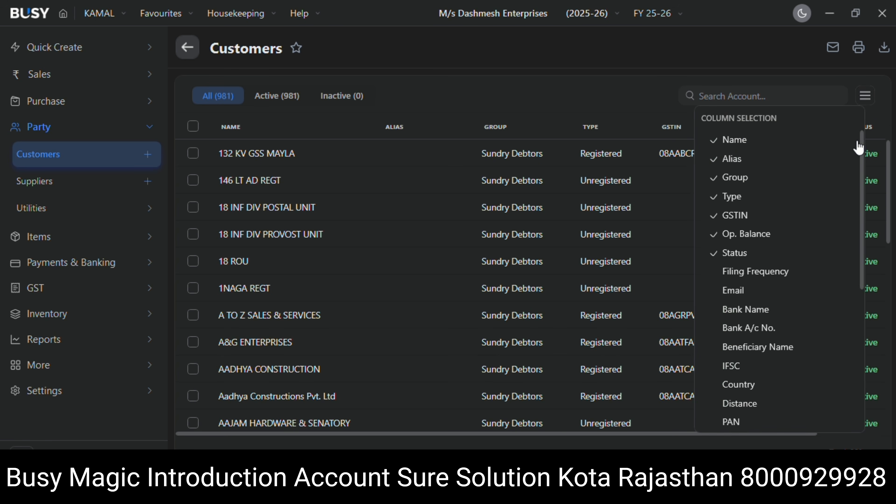
left_click(745, 276)
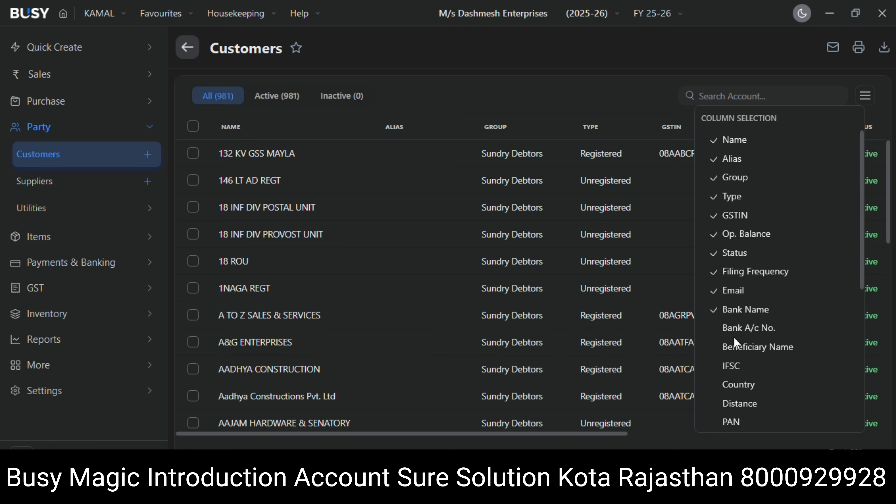
left_click(722, 333)
left_click(596, 100)
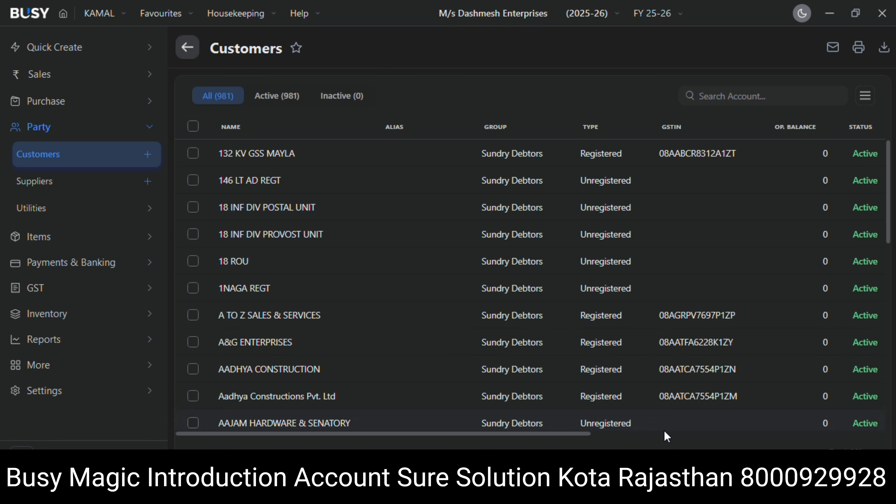
left_click(650, 434)
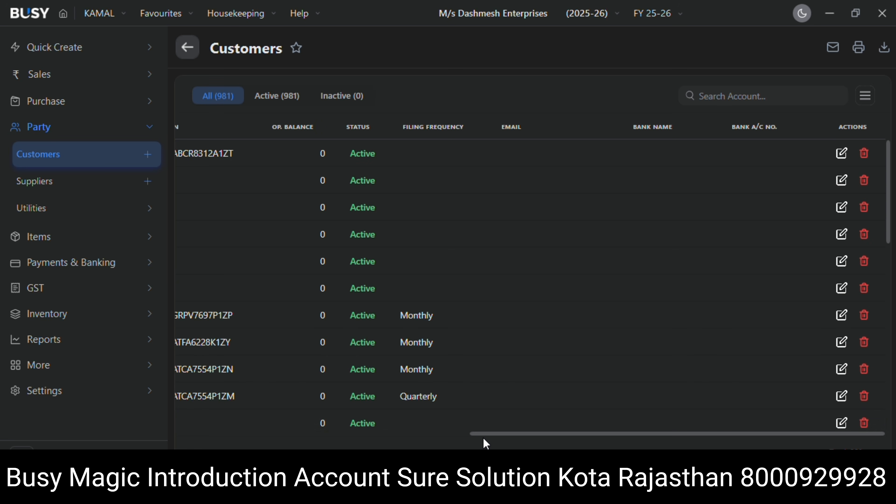
scroll(452, 409, "left", 1)
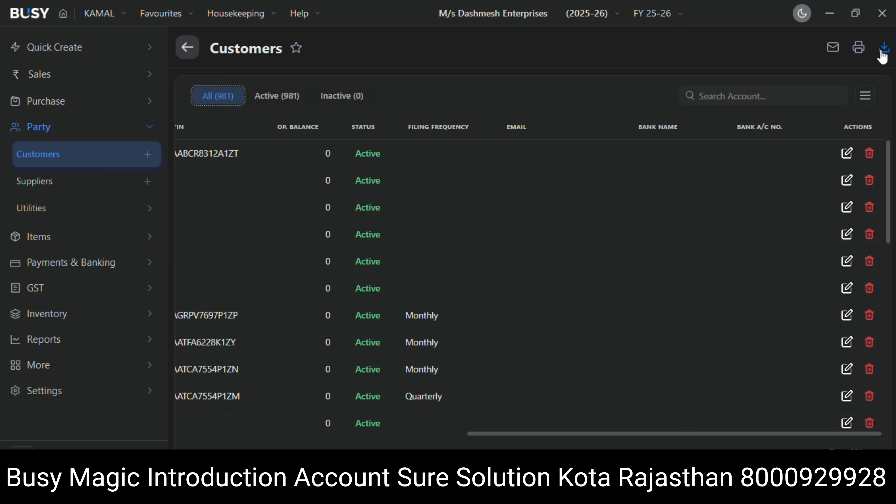
- Try to print the Customers list with the added columns
left_click(859, 48)
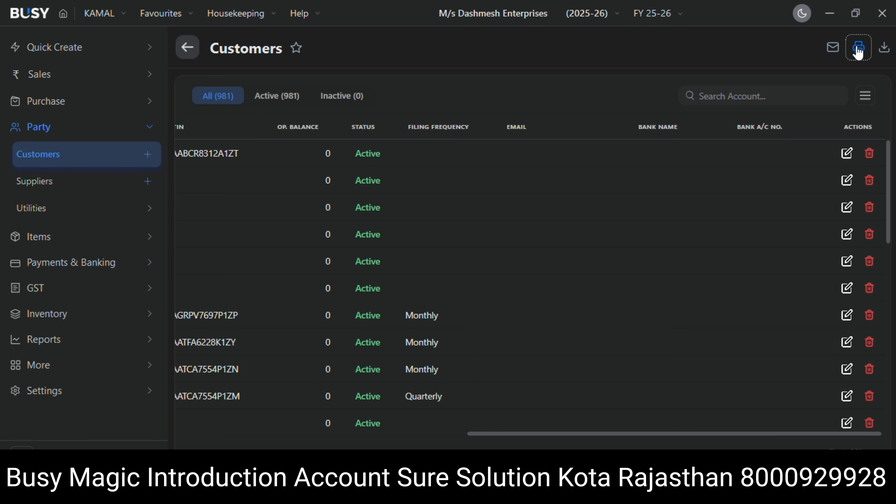
left_click(859, 48)
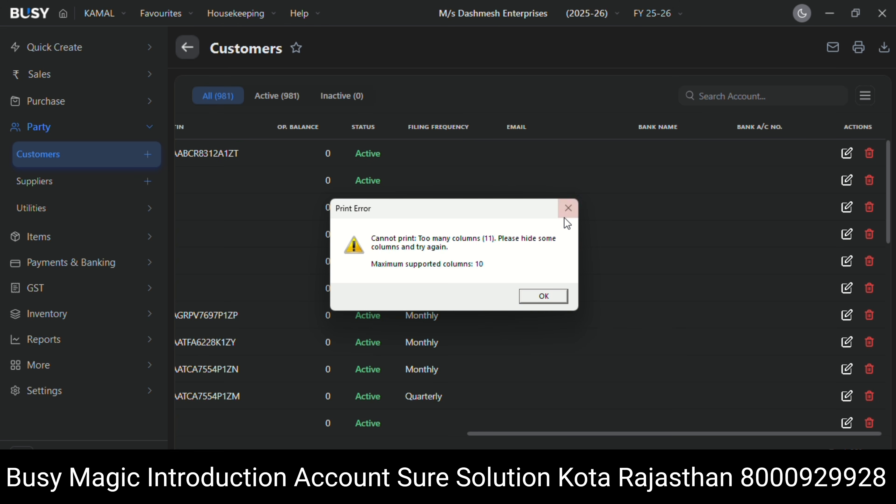
left_click(566, 212)
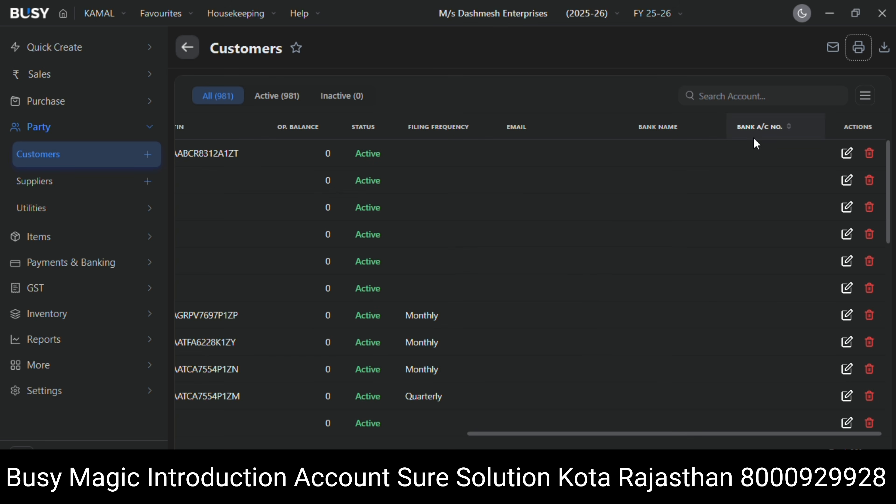
- Hide the Bank A/c No., Bank Name and Email columns in the Customers list
left_click(866, 98)
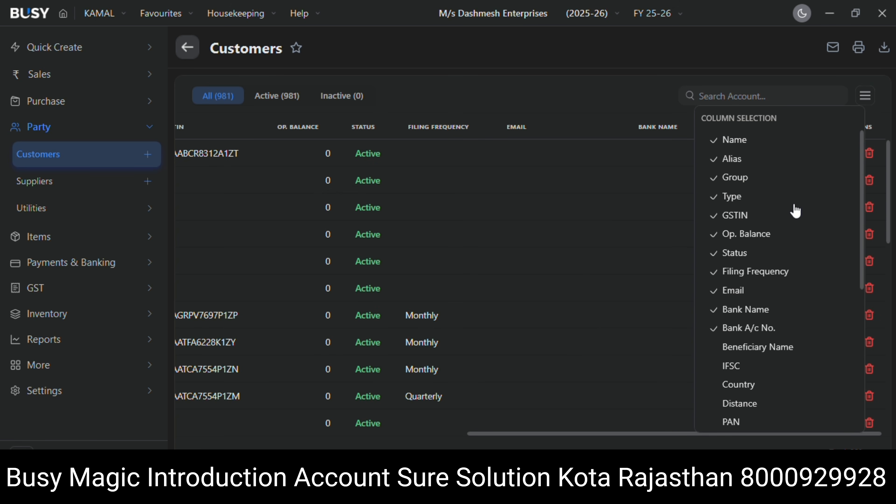
left_click(717, 330)
left_click(717, 330)
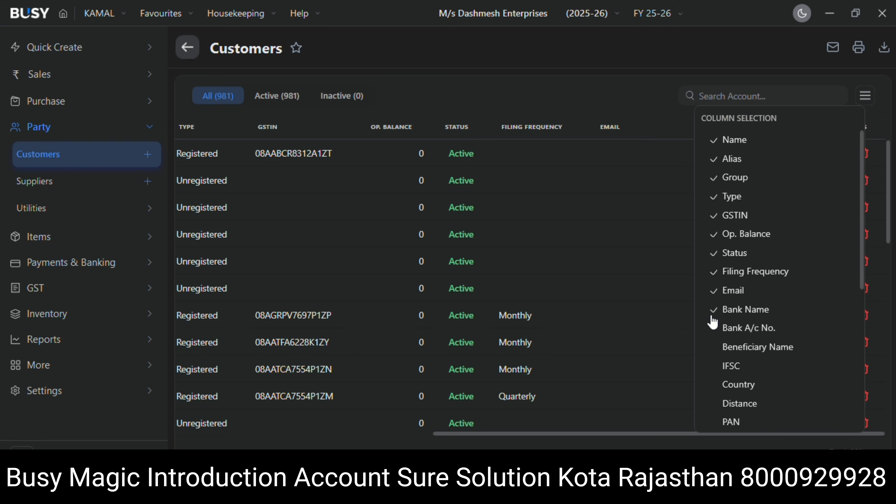
left_click(713, 313)
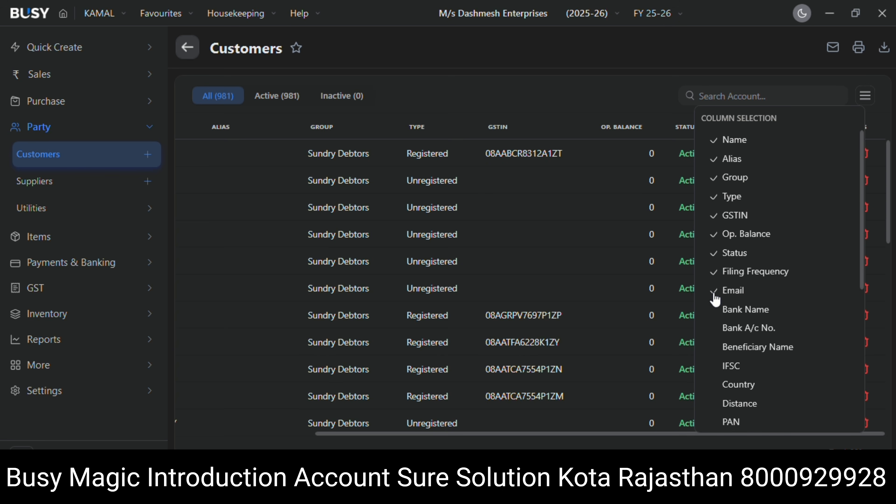
left_click(714, 294)
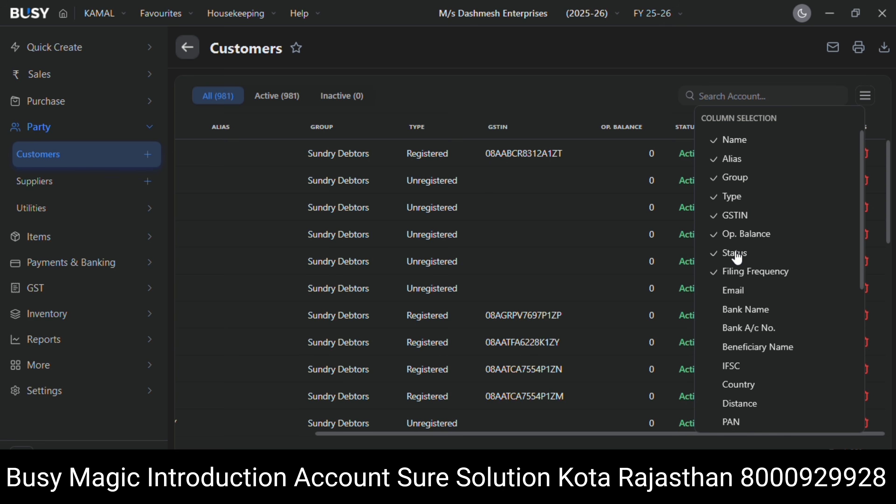
- Open the printing options for the Customers list, view its print preview and close the preview
left_click(859, 51)
left_click(859, 51)
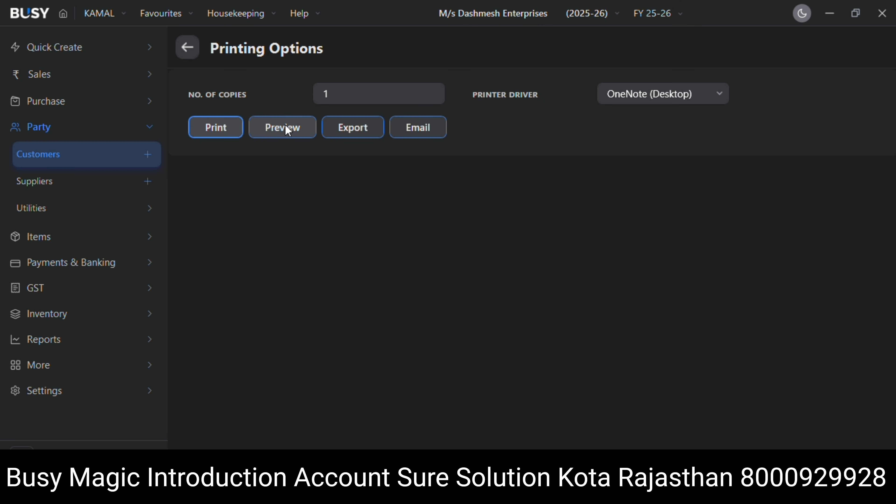
left_click(288, 131)
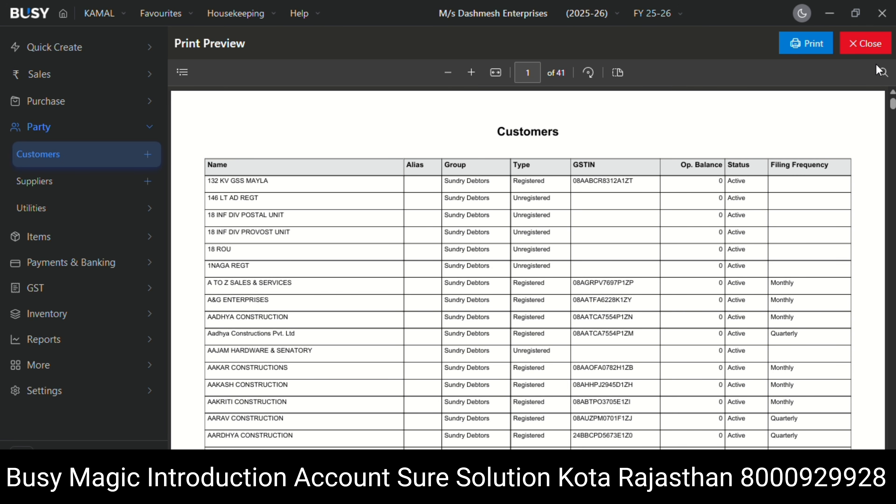
left_click(870, 49)
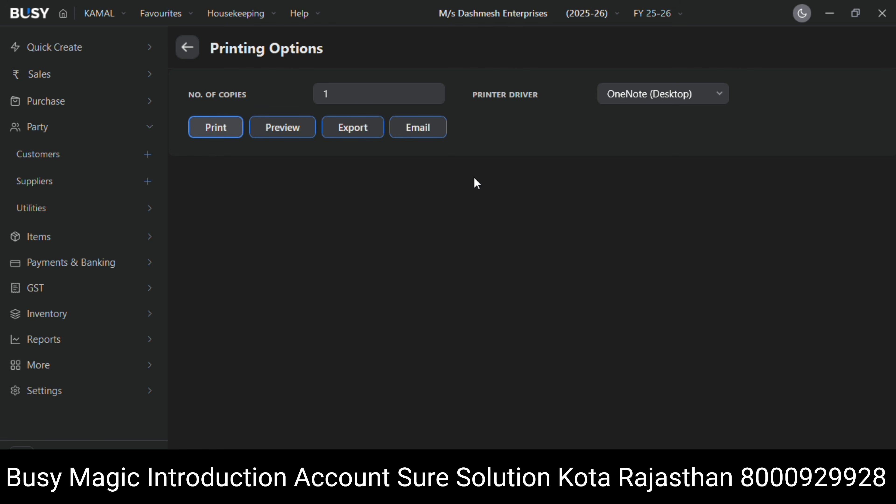
- Leave the printing options, open the Suppliers list and view the account details of the first listed supplier
left_click(182, 49)
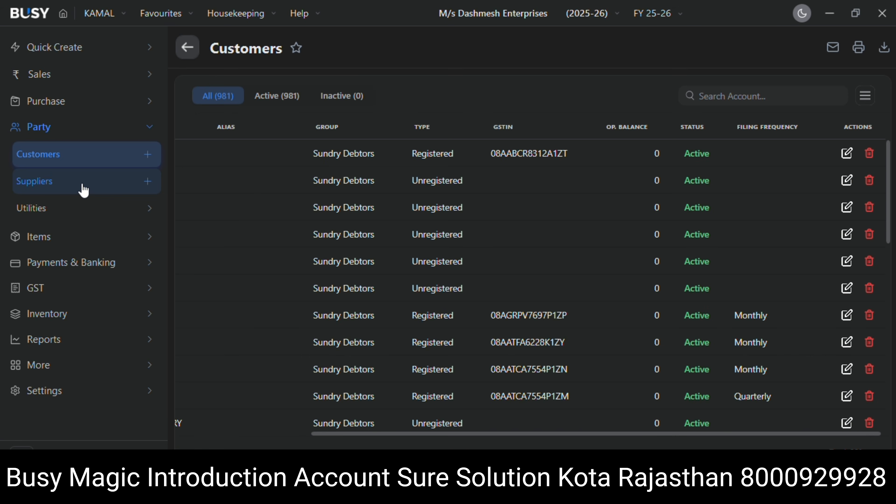
left_click(83, 190)
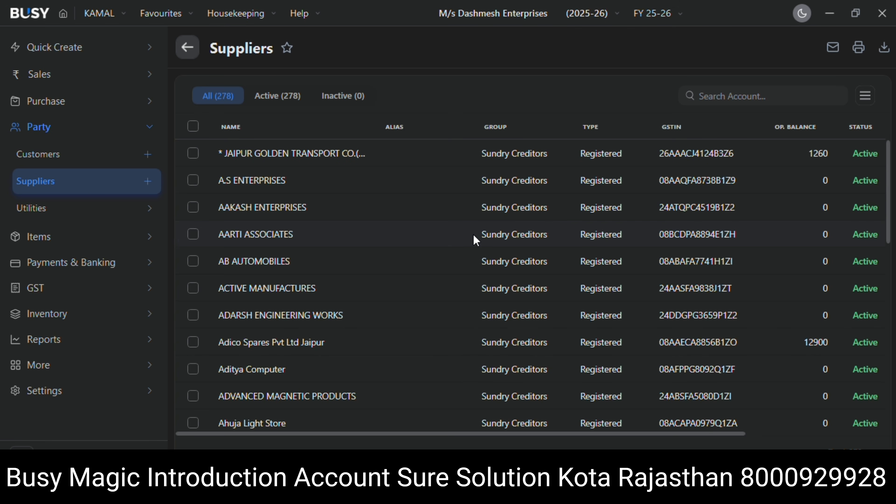
left_click(392, 154)
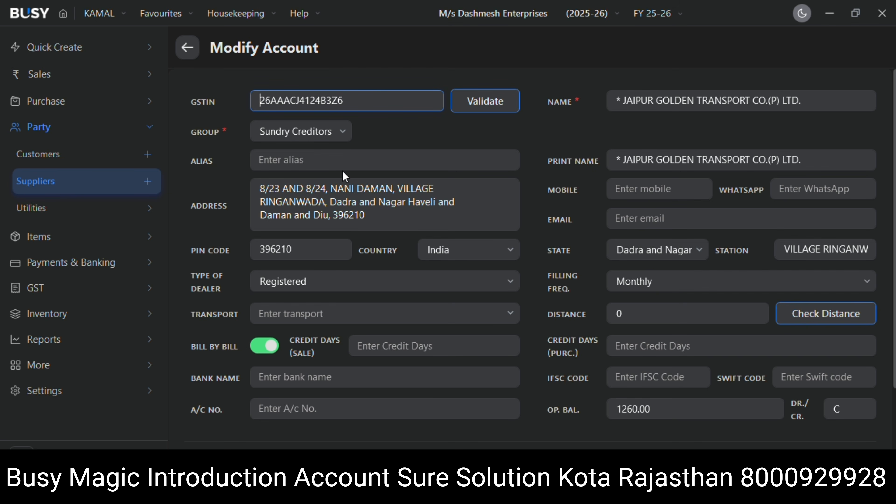
left_click(188, 53)
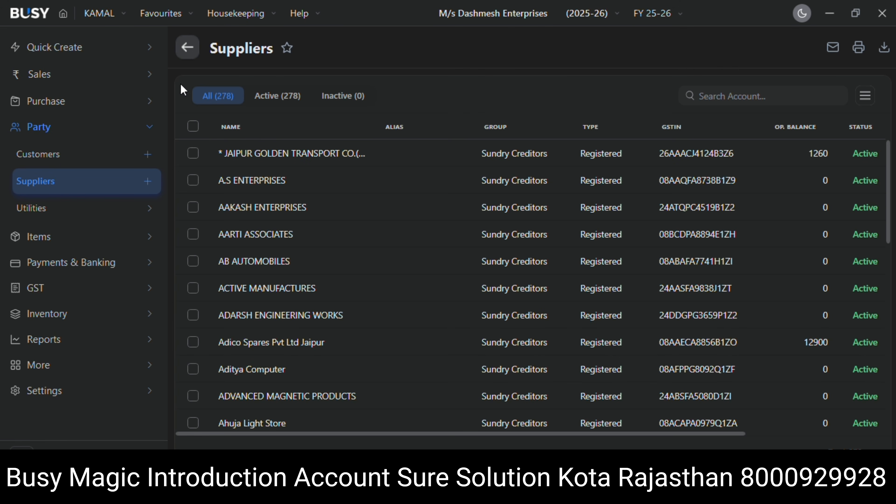
- Show the Party utilities, and open the Reports dashboard
left_click(114, 210)
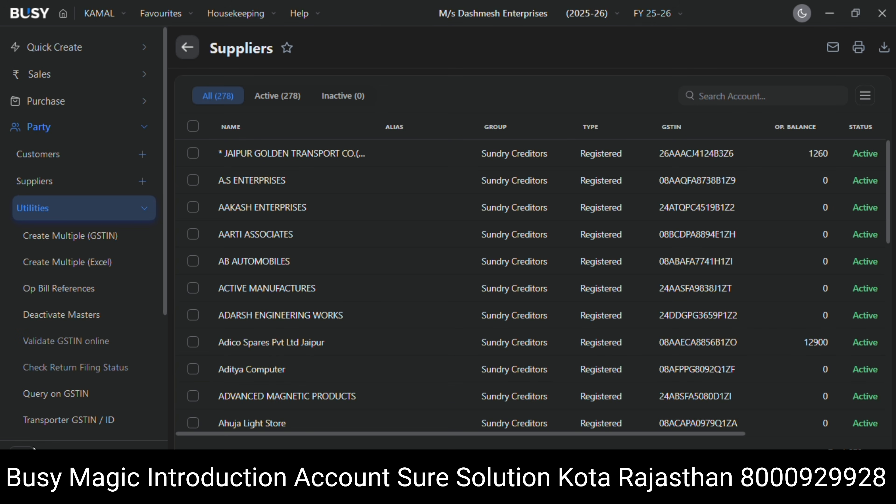
left_click(23, 453)
left_click(15, 256)
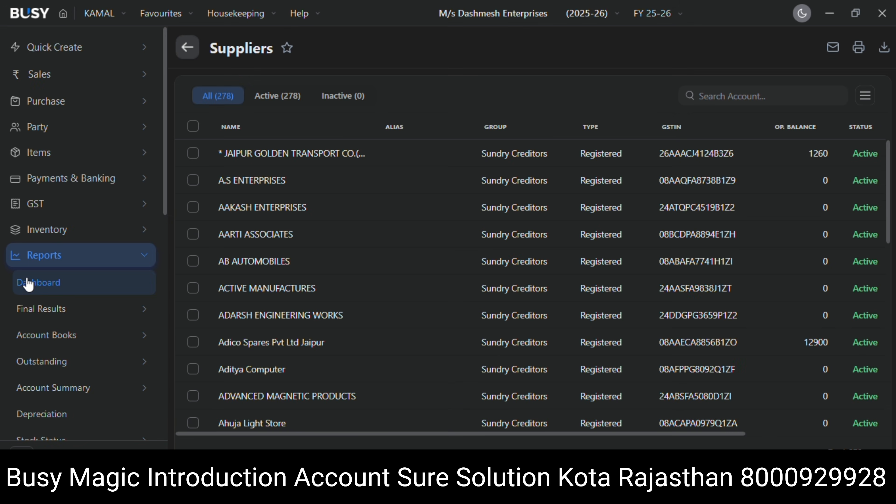
left_click(39, 286)
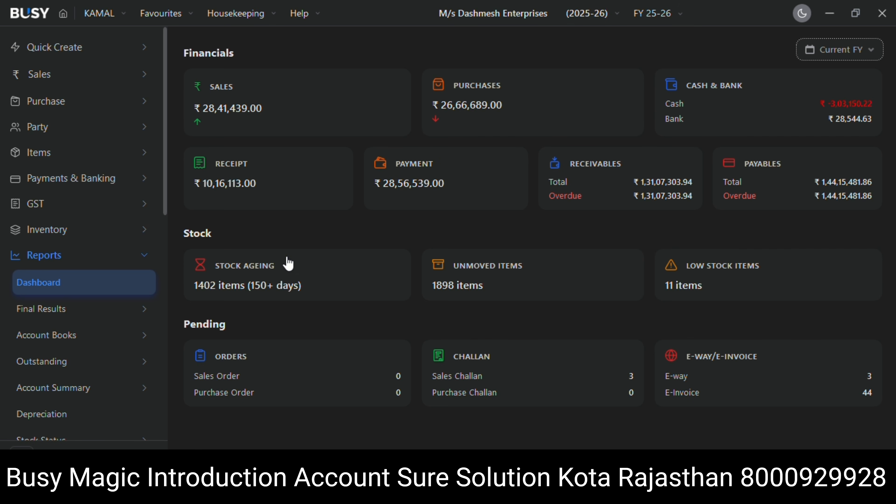
- Open the Balance Sheet, examine its rows down to Sundry Creditors and return to the dashboard
left_click(61, 317)
left_click(59, 337)
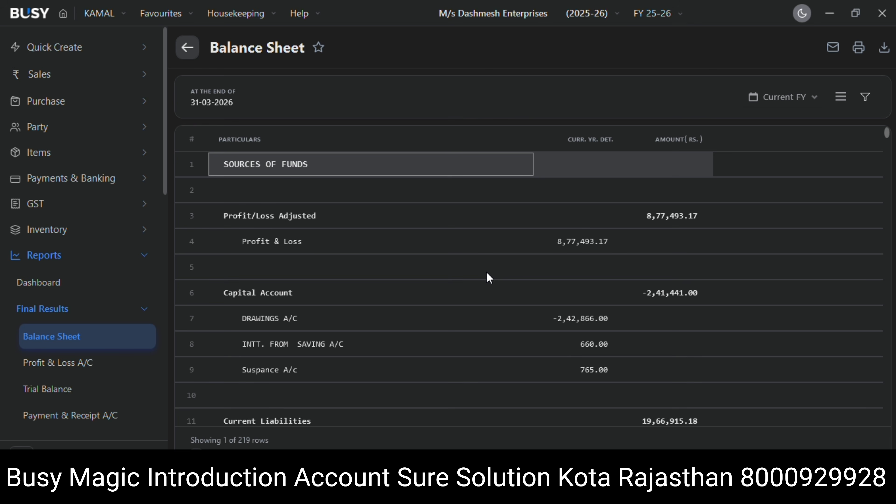
key("Down")
key("Down")
key("Down")
key("Down")
key("Down")
key("Down")
key("Down")
key("Down")
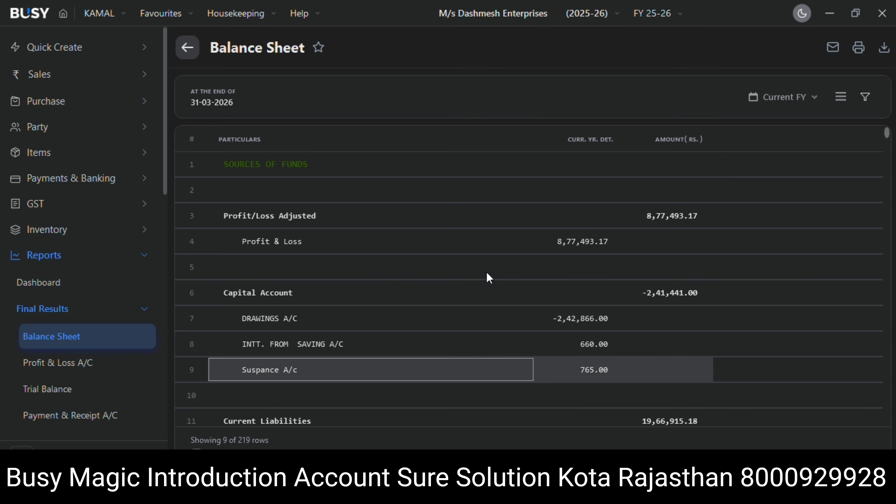
key("Down")
key("Down")
key("Down")
key("Down")
key("Down")
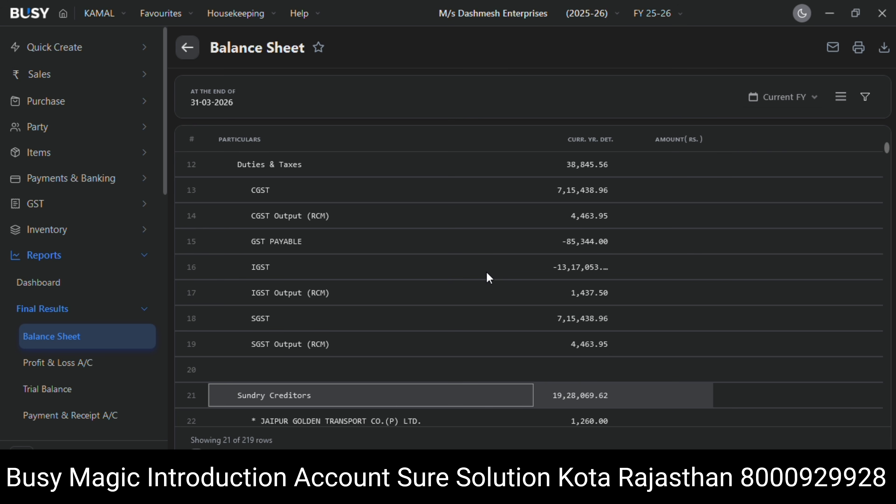
key("Up")
key("Up")
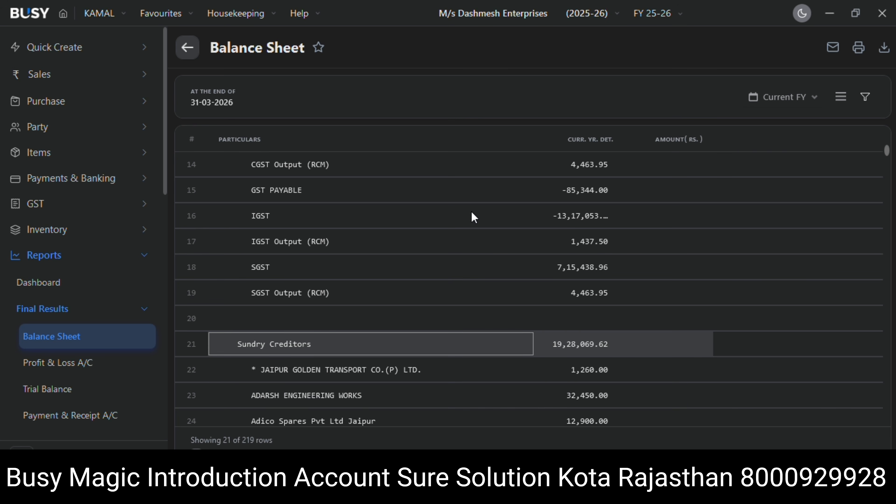
left_click(186, 50)
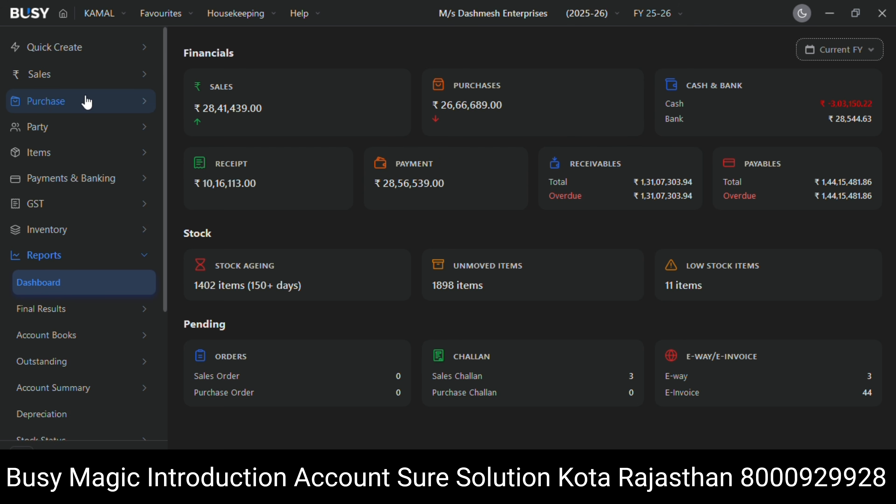
- Show the Sales options and open the list of sales invoices
left_click(85, 76)
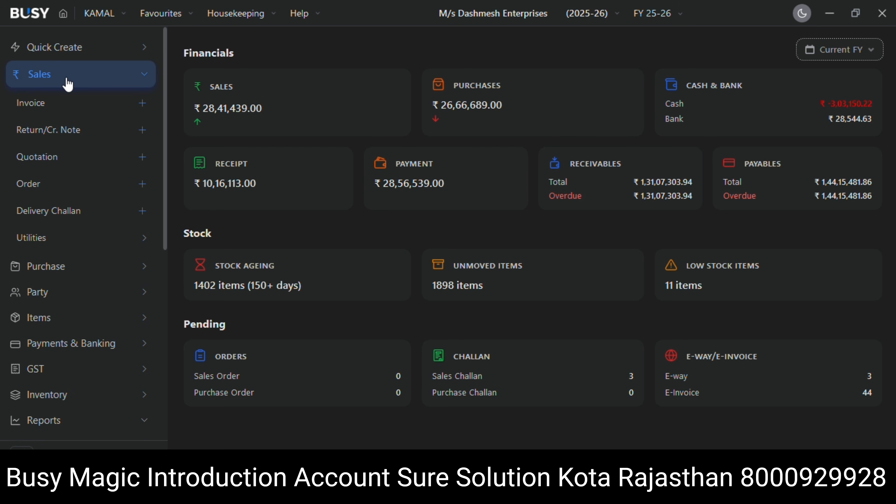
left_click(93, 76)
left_click(145, 81)
left_click(148, 82)
left_click(144, 75)
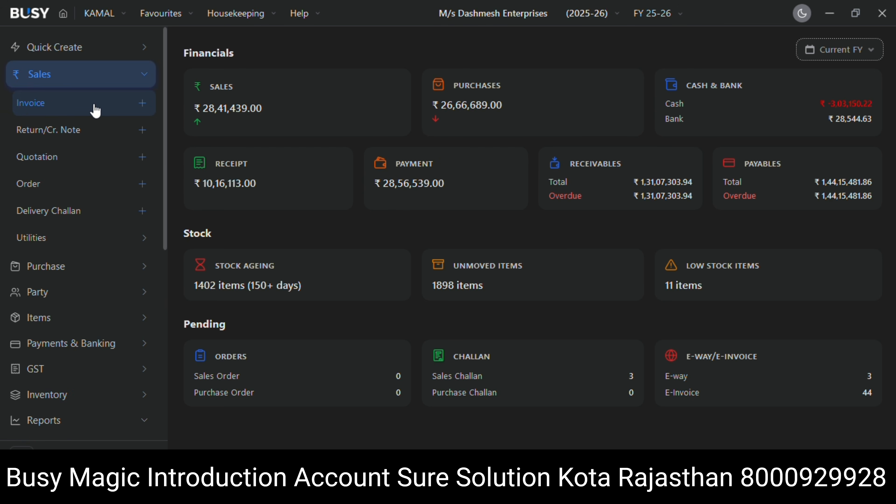
left_click(100, 112)
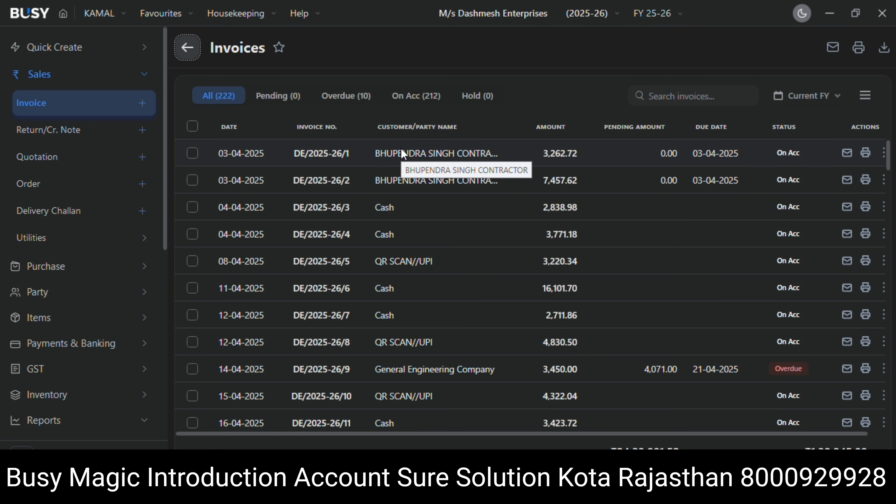
- Open the first sales invoice and save it again, accepting its bill-by-bill adjustment and transport details as they are
left_click(415, 161)
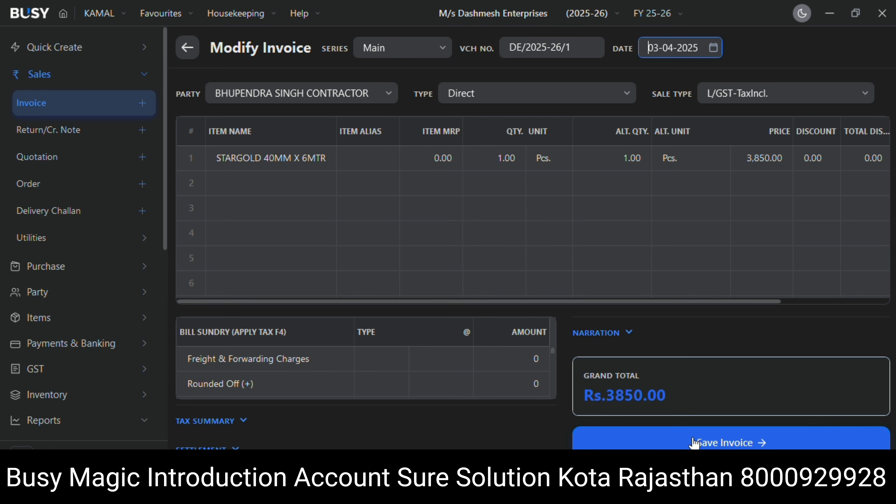
left_click(700, 447)
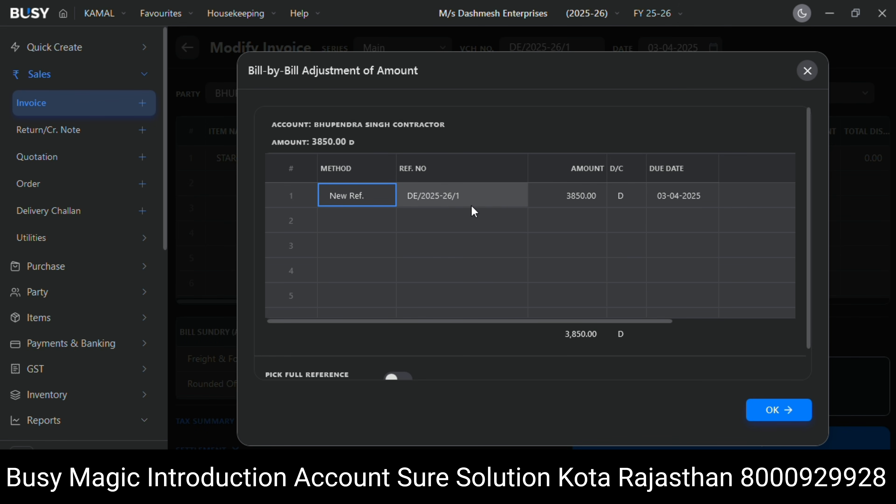
left_click(775, 411)
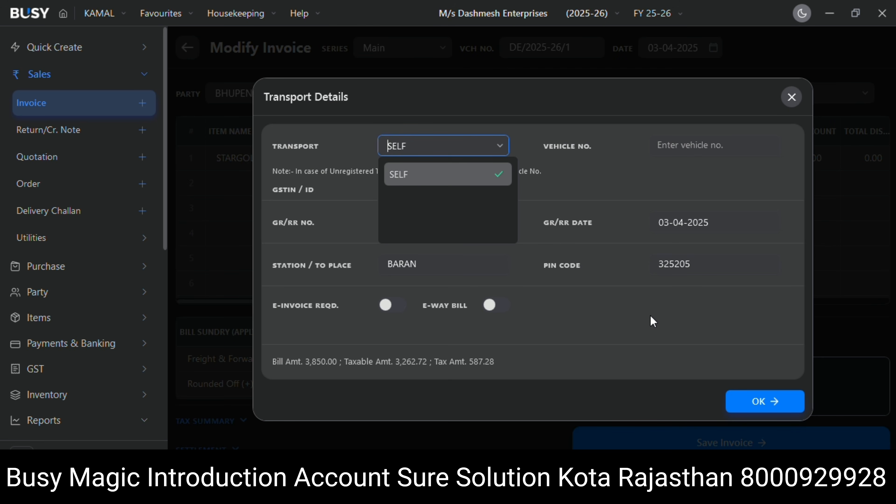
left_click(752, 403)
left_click(752, 402)
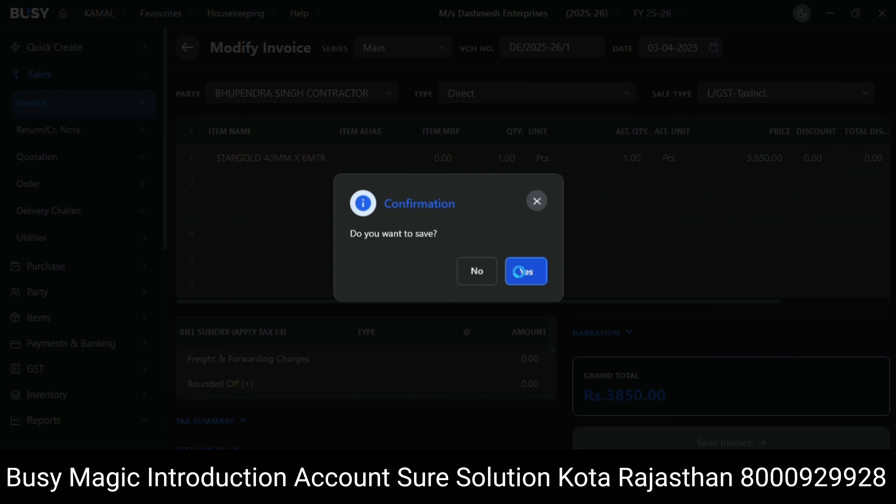
left_click(523, 278)
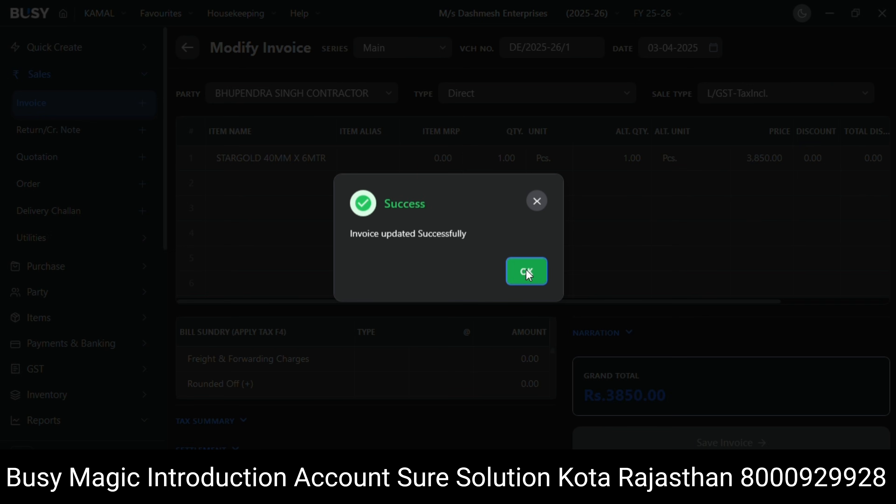
left_click(526, 279)
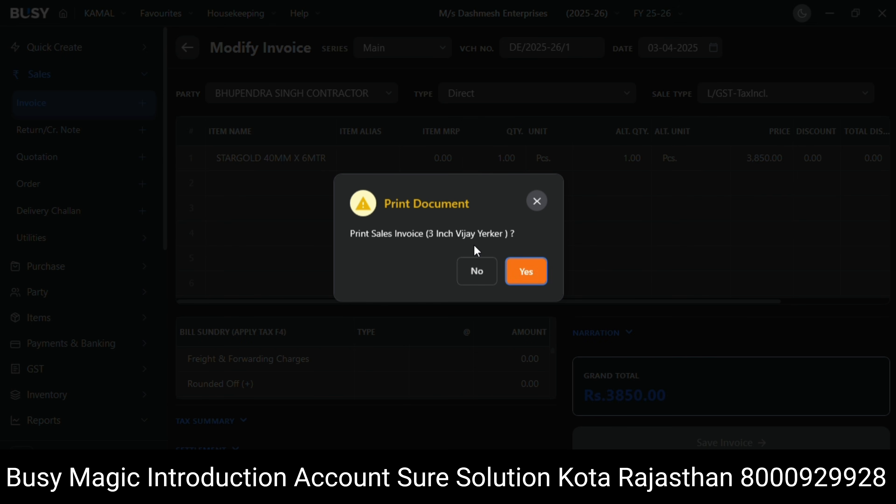
- Open the saved invoice's printing options, choose the A5 (Half Page) format, view its print preview and close the preview
left_click(526, 272)
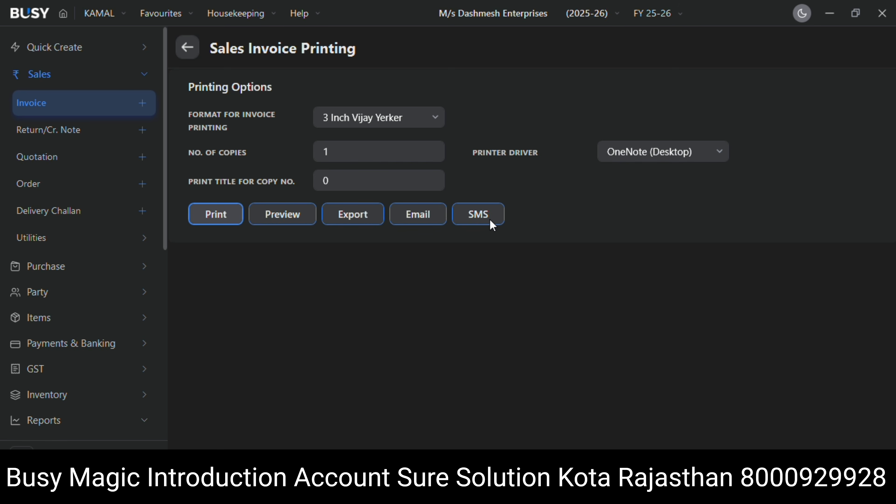
left_click(430, 125)
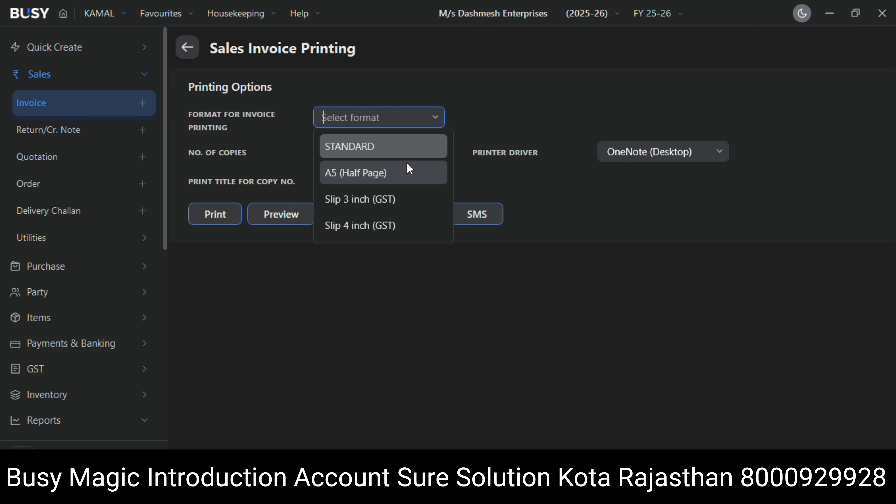
key("Down")
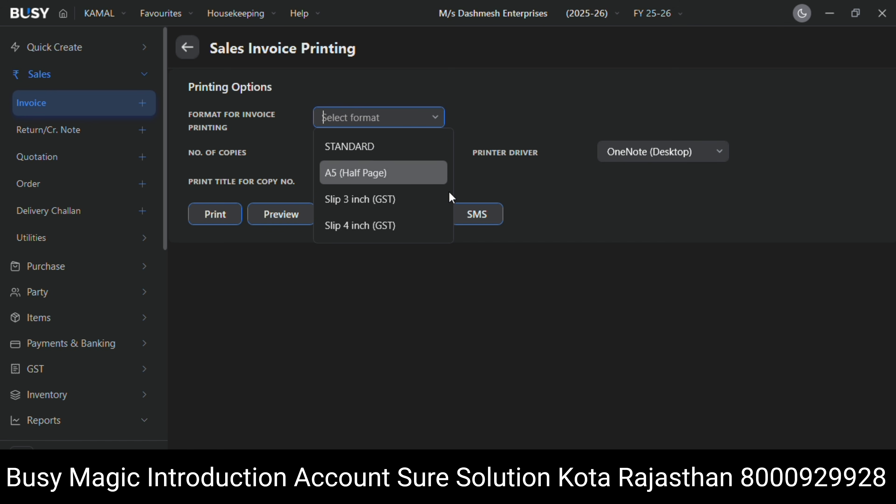
key("Down")
key("Down")
key("Up")
key("Up")
key("Up")
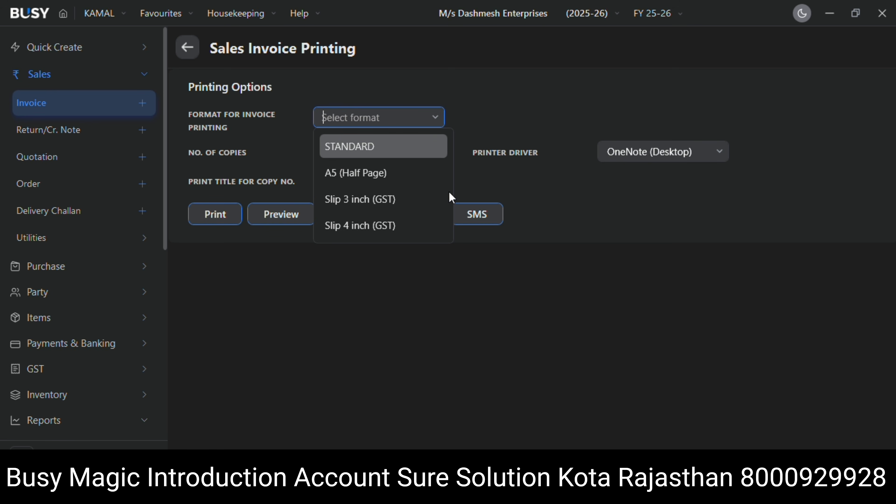
key("Up")
key("Up")
key("Up")
key("Up")
key("Down")
key("Down")
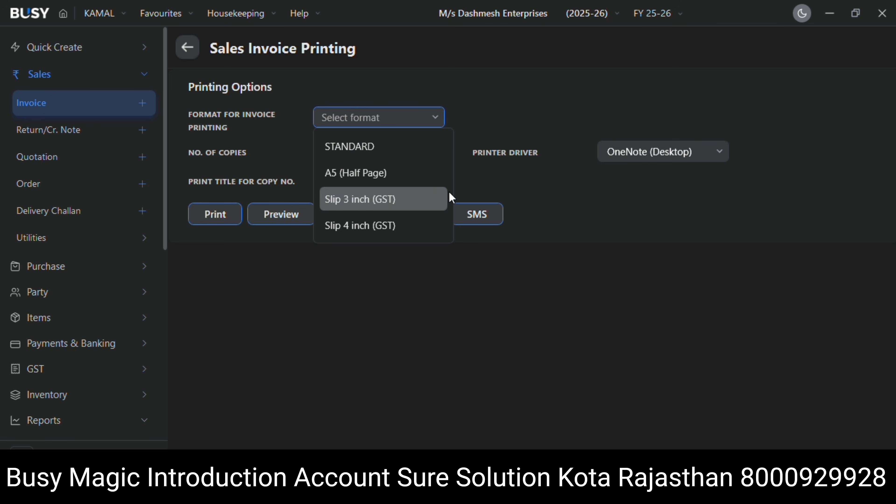
key("Down")
key("Up")
key("Up")
key("Up")
key("Down")
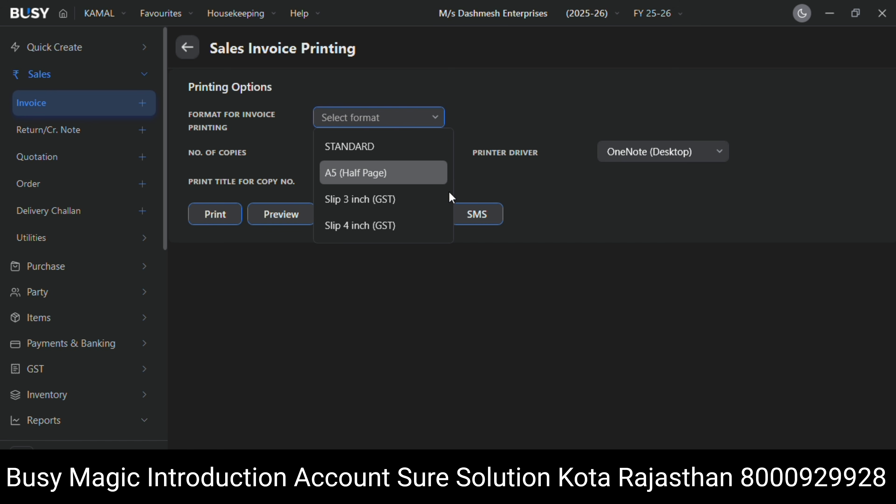
key("Return")
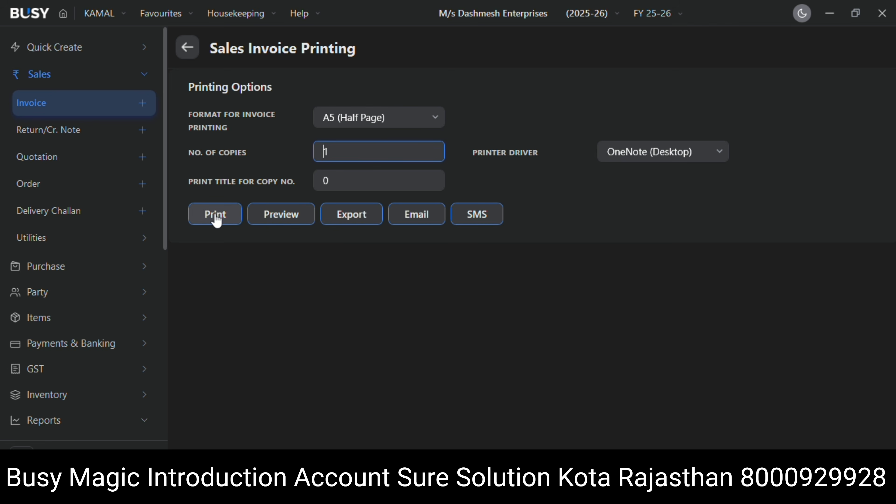
left_click(279, 221)
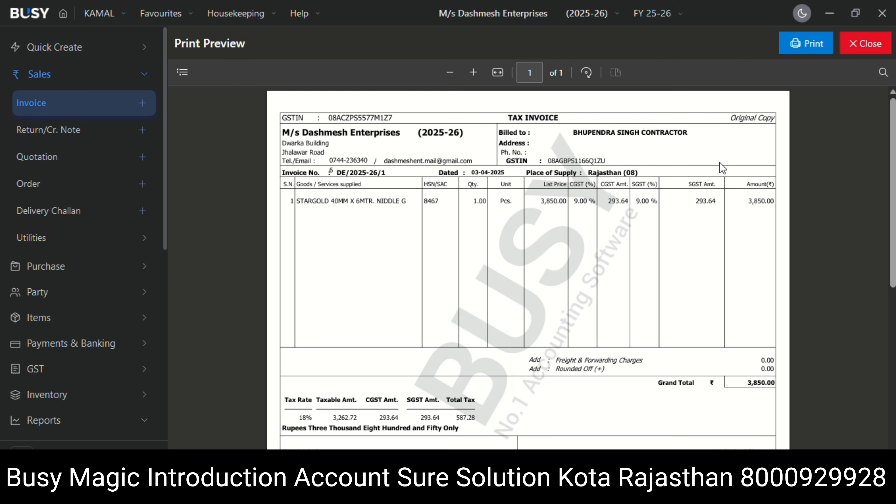
left_click(862, 53)
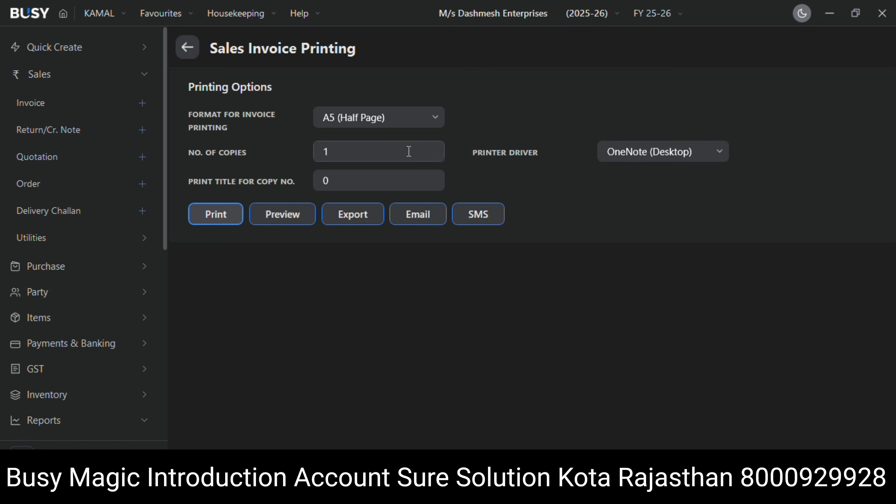
- Change the invoice printing format to Slip 3 inch (GST), view its print preview and close the preview
left_click(389, 118)
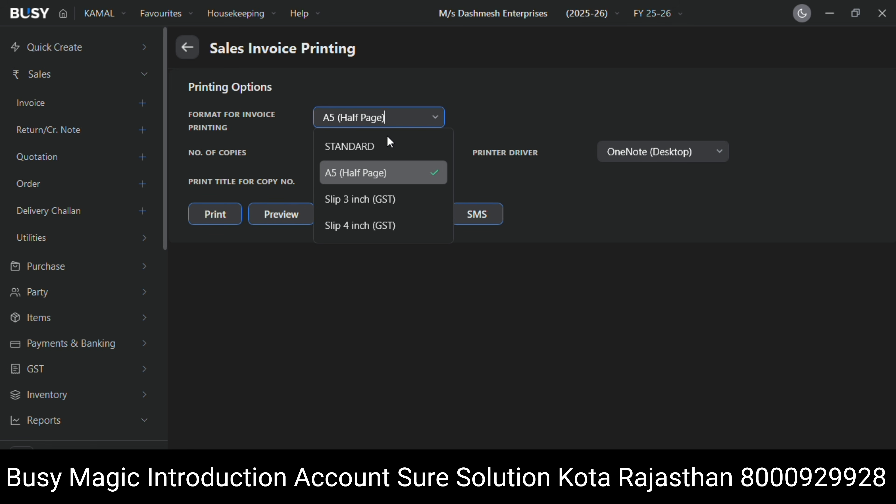
left_click(370, 199)
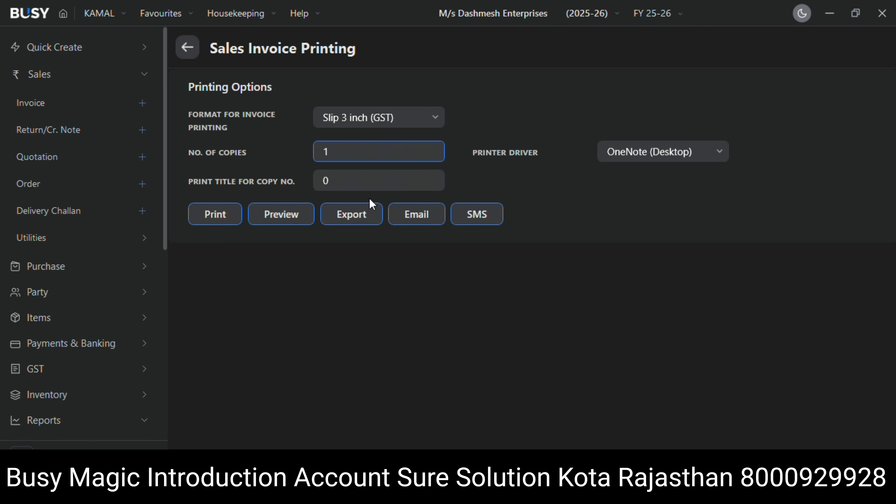
left_click(283, 217)
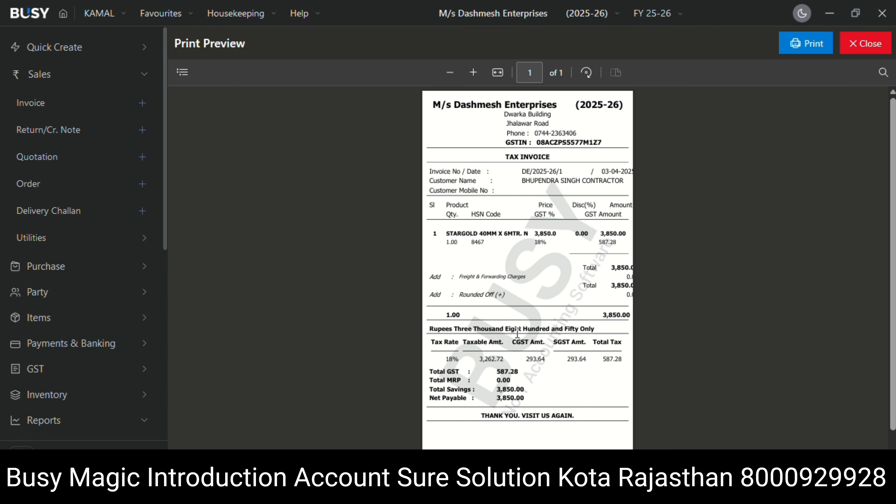
left_click(862, 46)
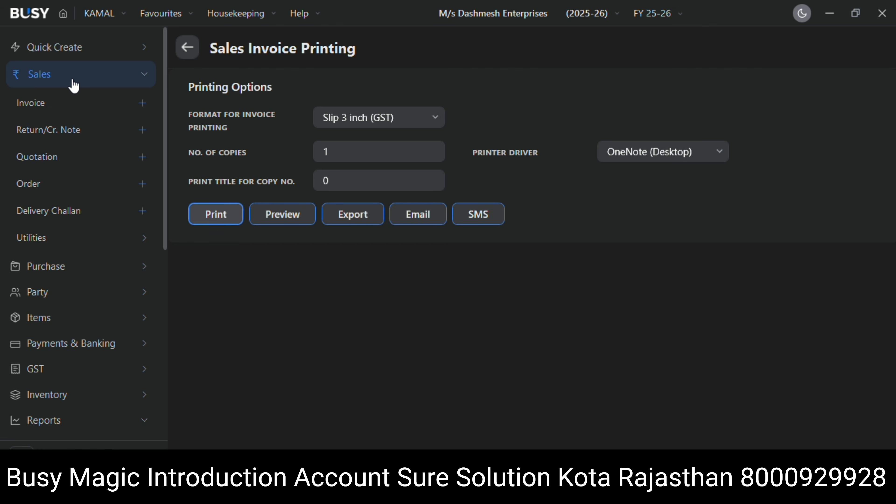
- Start a new sales invoice through Quick Create and set its date to 04-04-2025
left_click(55, 53)
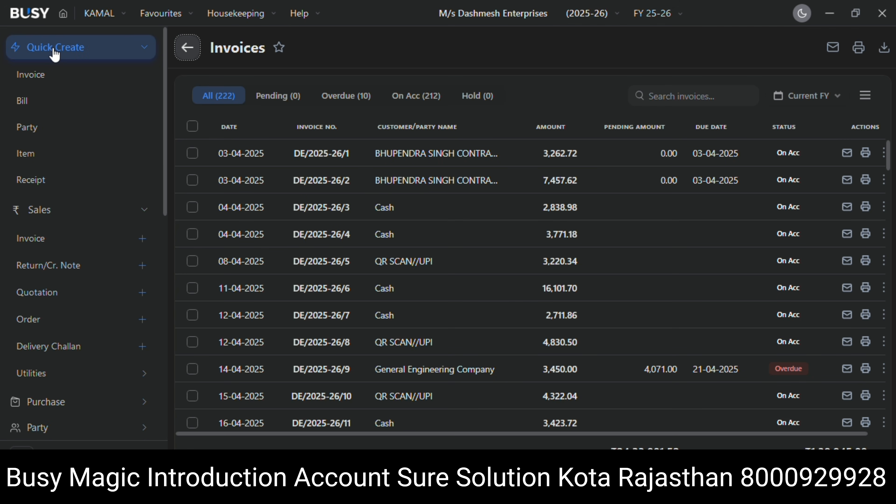
left_click(31, 77)
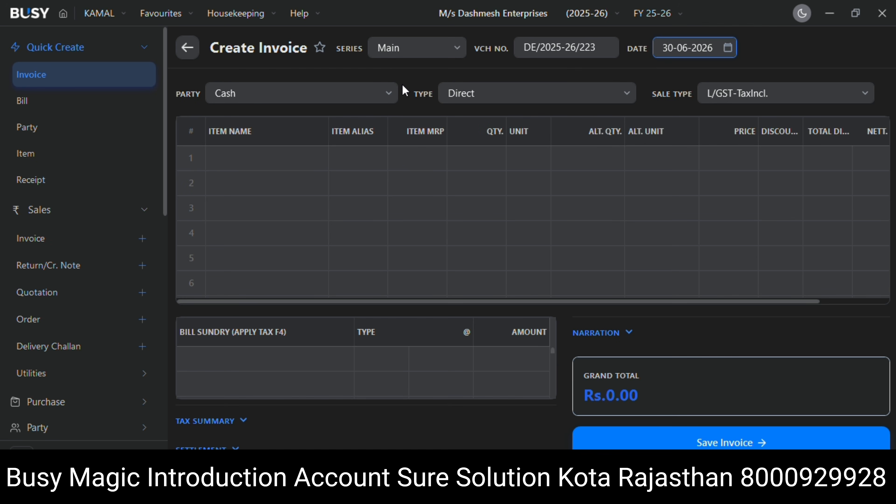
type("0104")
key("BackSpace")
key("BackSpace")
key("BackSpace")
type("404")
key("Tab")
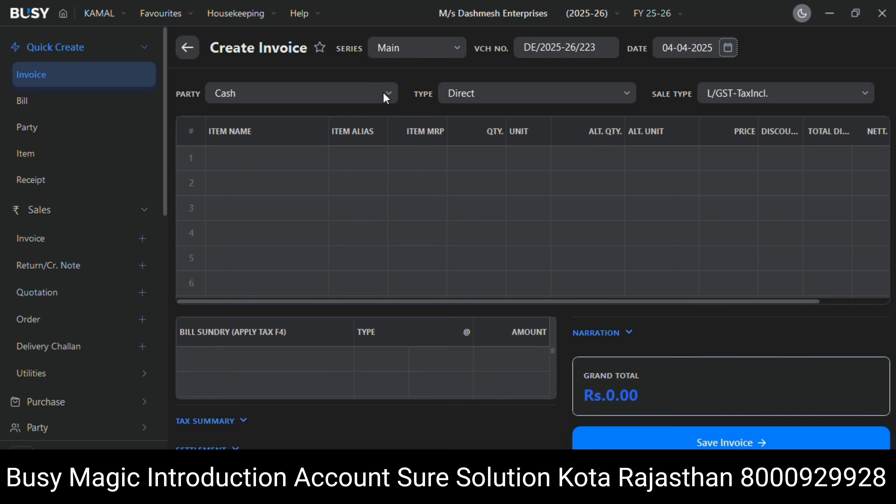
- Find the customer with "NAR" and choose the first match as party, keeping type Direct and sale type L/GST-TaxIncl
left_click(377, 99)
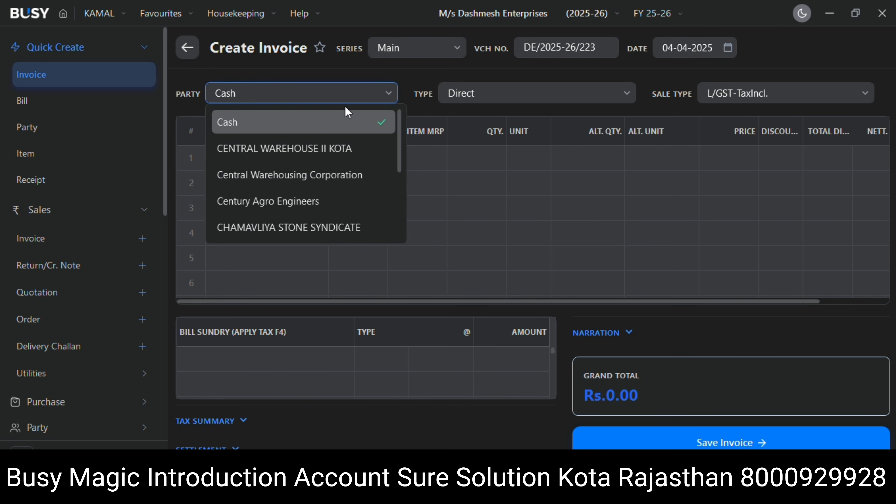
type("NAR")
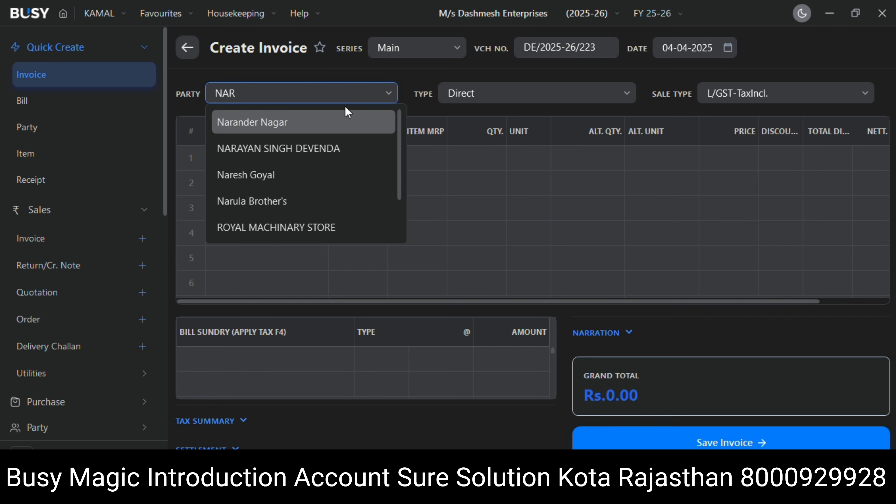
key("Return")
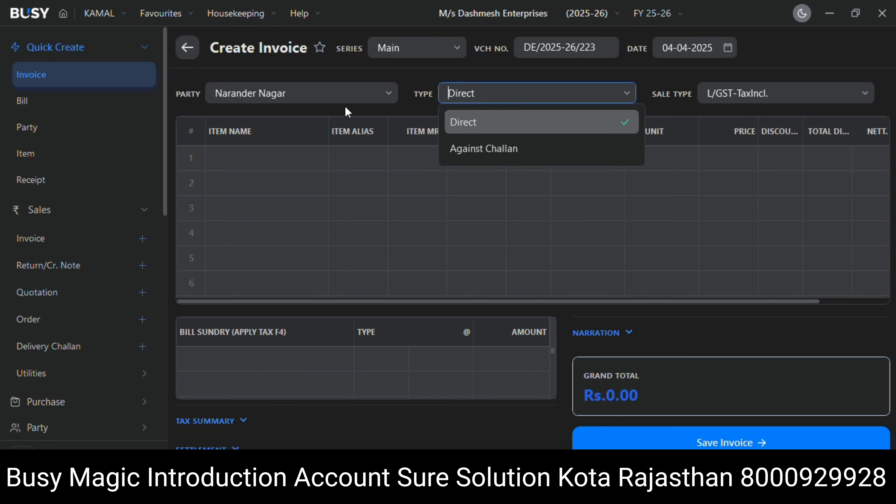
key("Return")
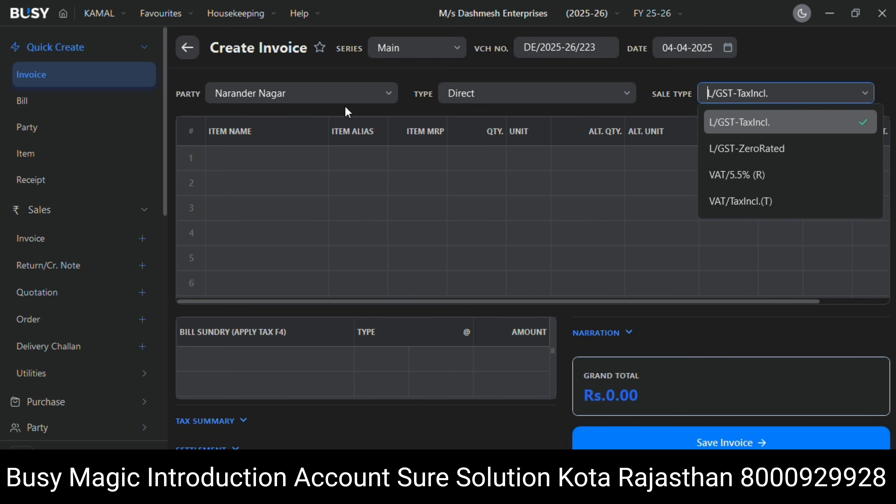
key("Return")
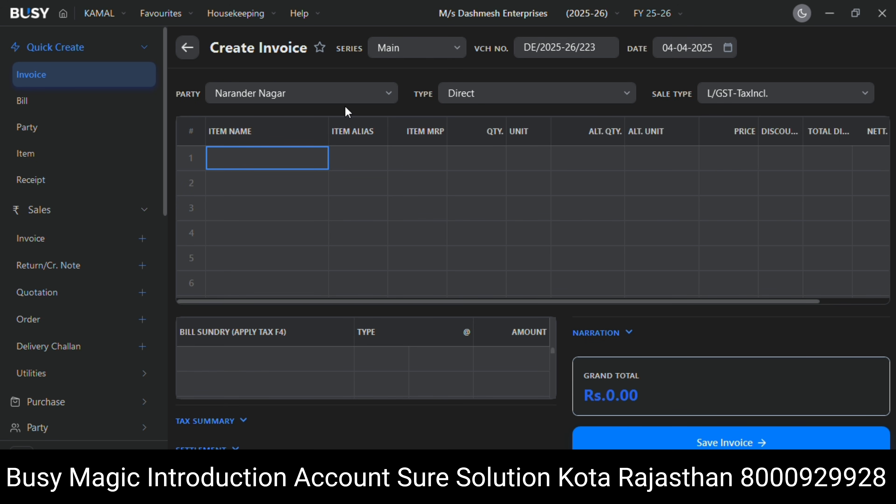
- Look through the items available for the first invoice row and choose "ADICO" PUMPSET OIL 1 LTR
key("Return")
key("Down")
key("Down")
key("Down")
key("Down")
key("Down")
key("Down")
key("Down")
key("Down")
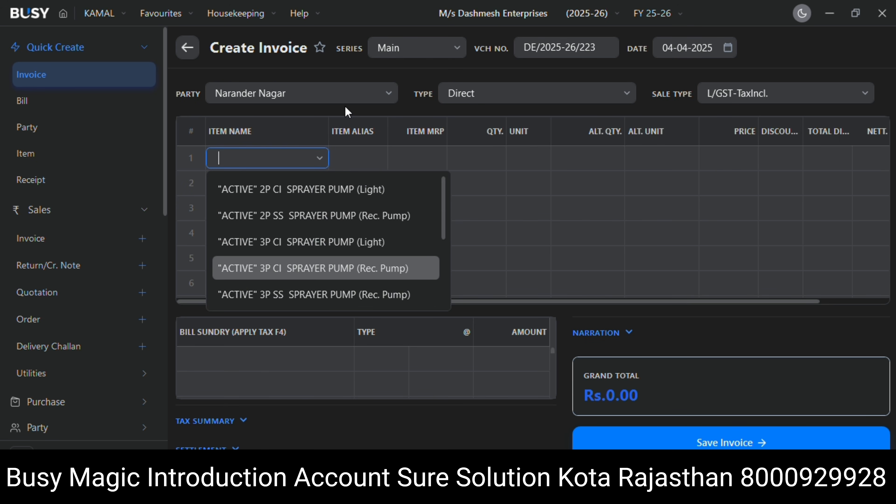
key("Up")
key("Up")
key("Up")
key("Up")
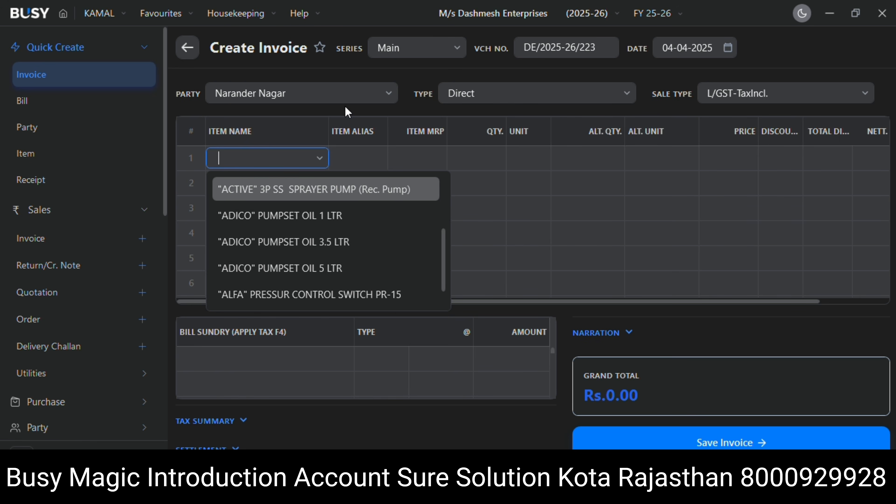
key("Down")
key("Down")
key("Down")
key("Down")
key("Up")
key("Up")
key("Up")
key("Up")
key("Up")
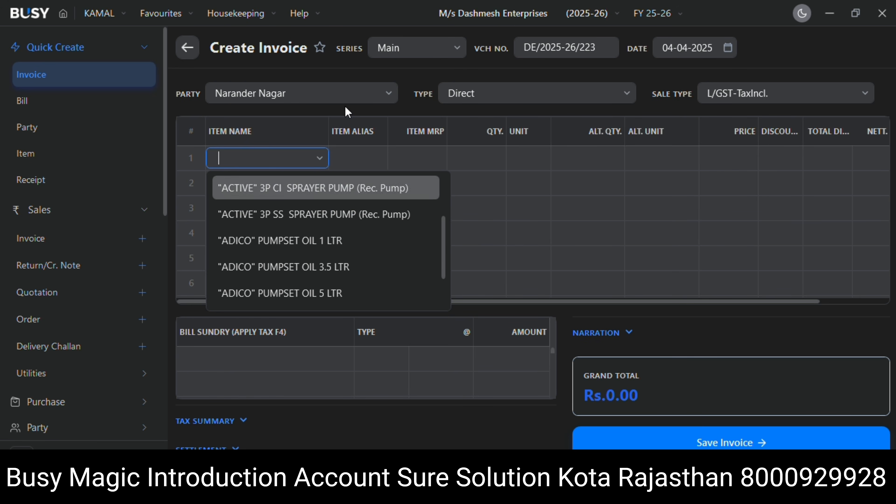
key("Down")
key("Down")
key("Up")
key("Up")
key("Down")
key("Down")
key("Up")
key("Up")
key("Down")
key("Down")
key("Down")
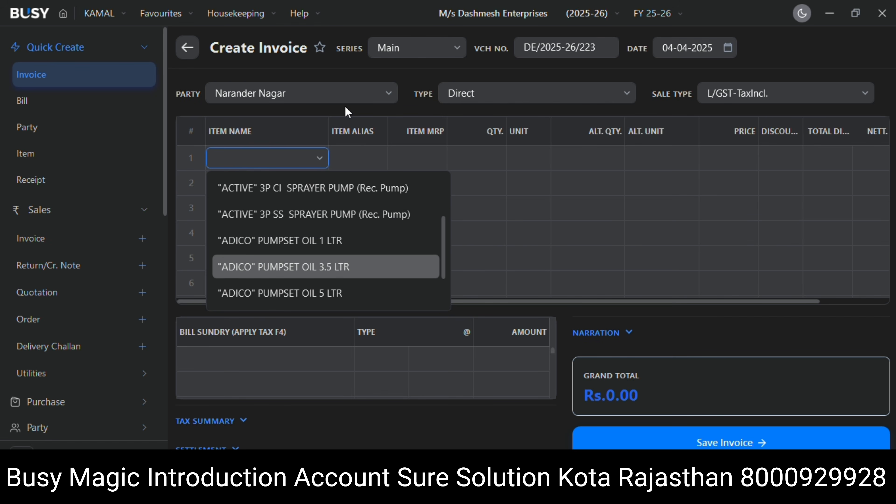
key("Up")
key("Up")
key("Down")
key("Down")
key("Up")
key("Escape")
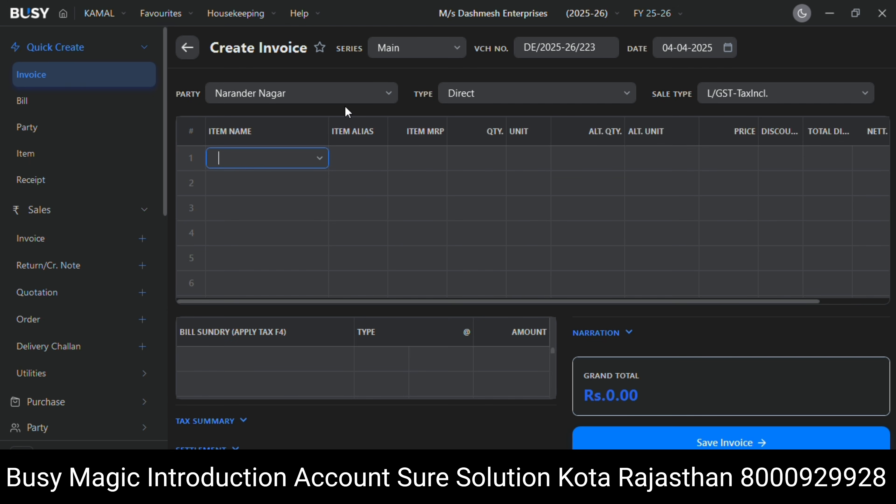
key("Return")
- Review the pumpset oil's stock across the warehouses from Main Store to Home and dismiss the warehouse selection
key("Down")
key("Down")
key("Down")
key("Down")
key("Down")
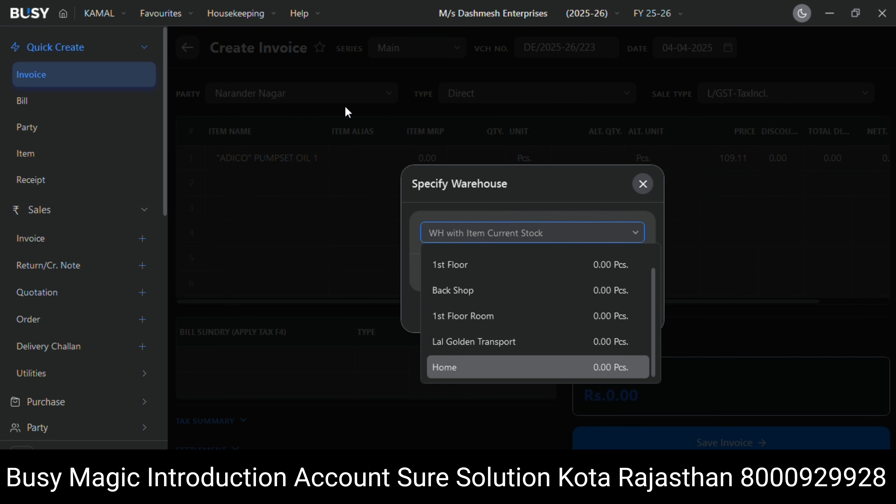
key("Up")
key("Up")
key("Up")
key("Up")
key("Up")
key("Down")
key("Down")
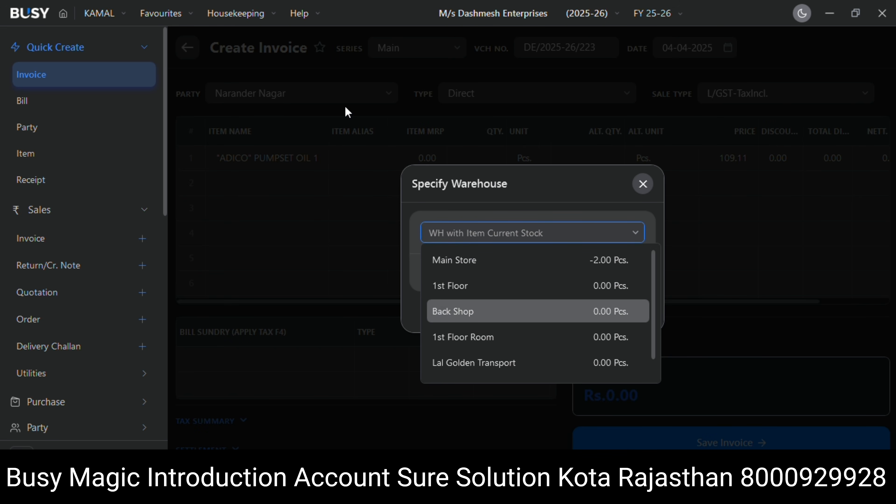
key("Up")
key("Up")
key("Escape")
key("Escape")
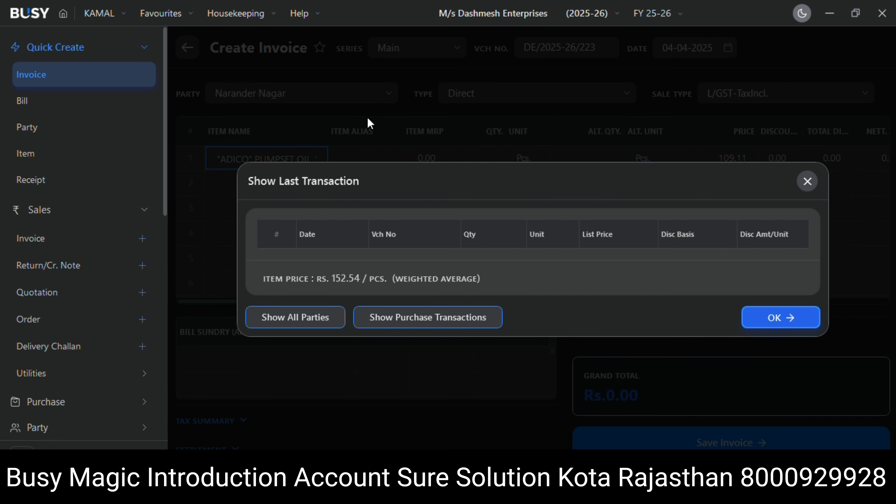
- Check the item's last transactions for all parties and for purchases, then leave the item description blank
left_click(306, 325)
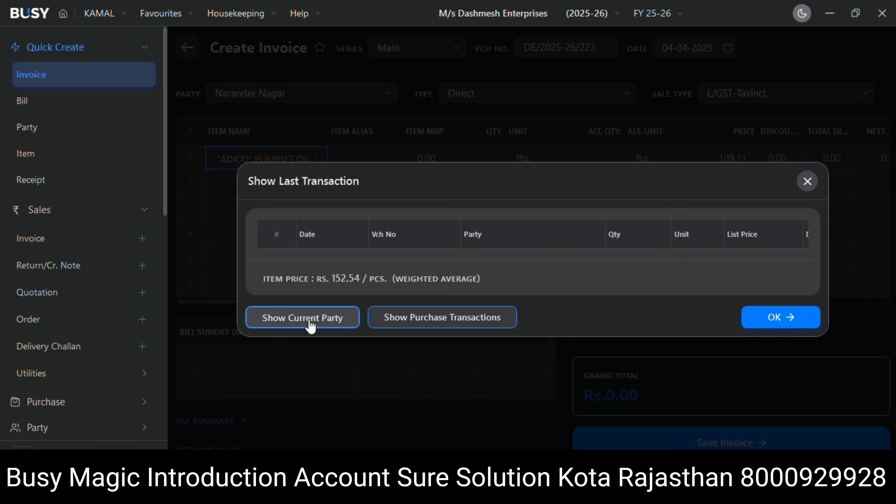
left_click(419, 320)
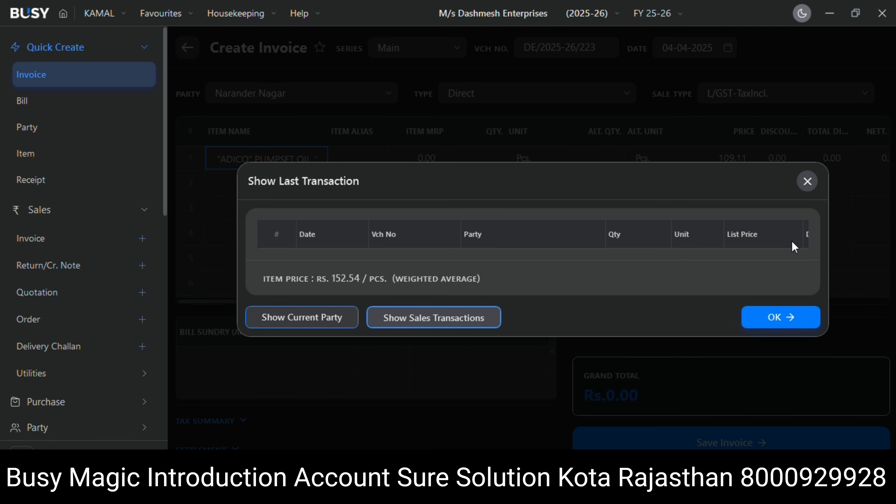
left_click(807, 182)
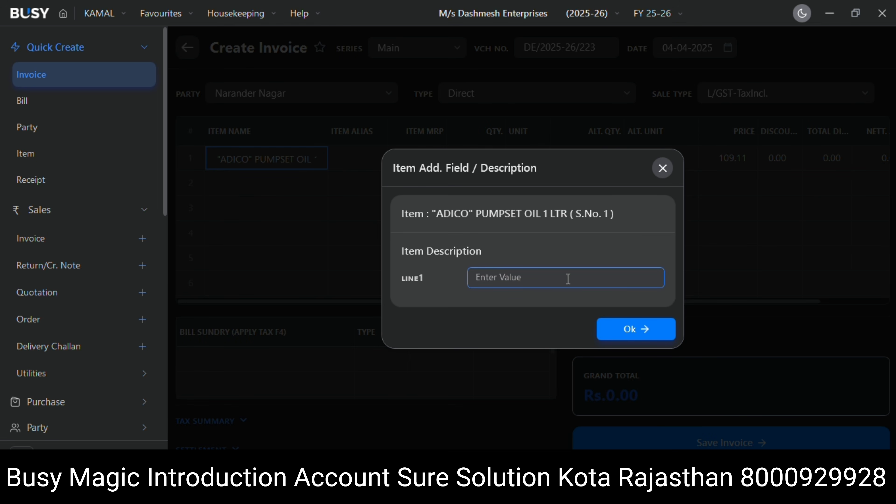
left_click(662, 169)
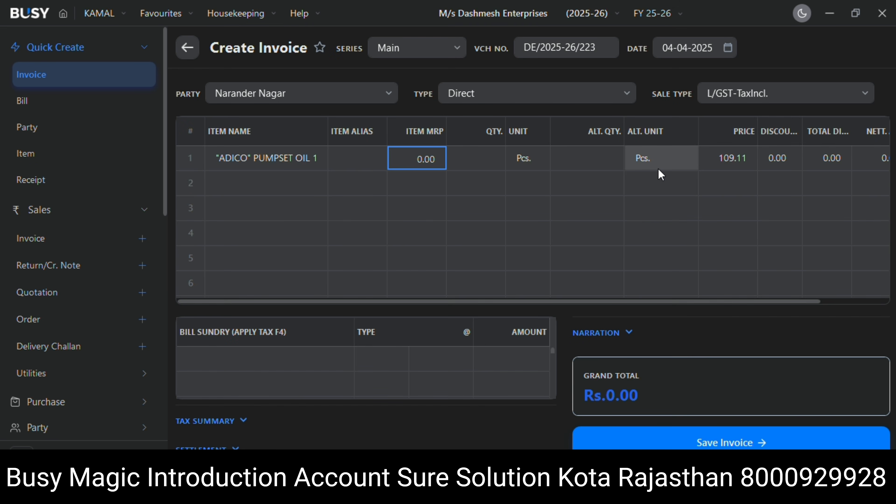
- Set the pumpset oil's MRP to 400 and quantity to 10, accepting the alternate quantity
type("400")
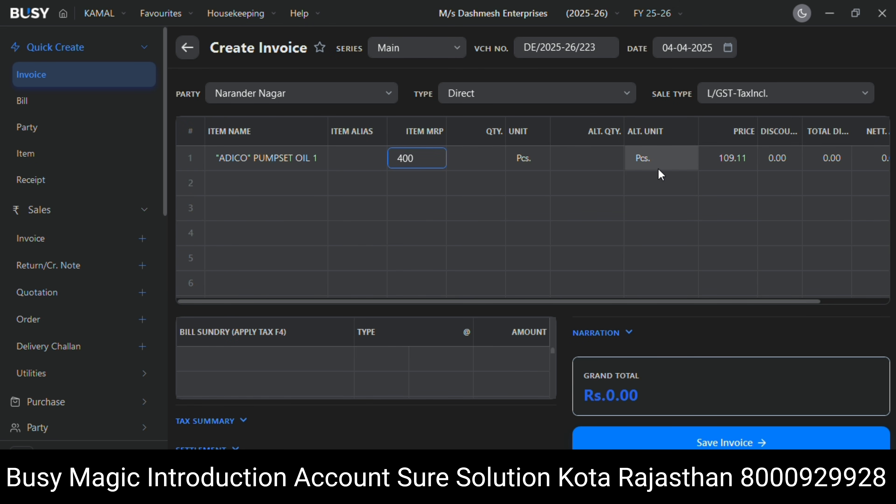
key("Return")
type("10")
key("Return")
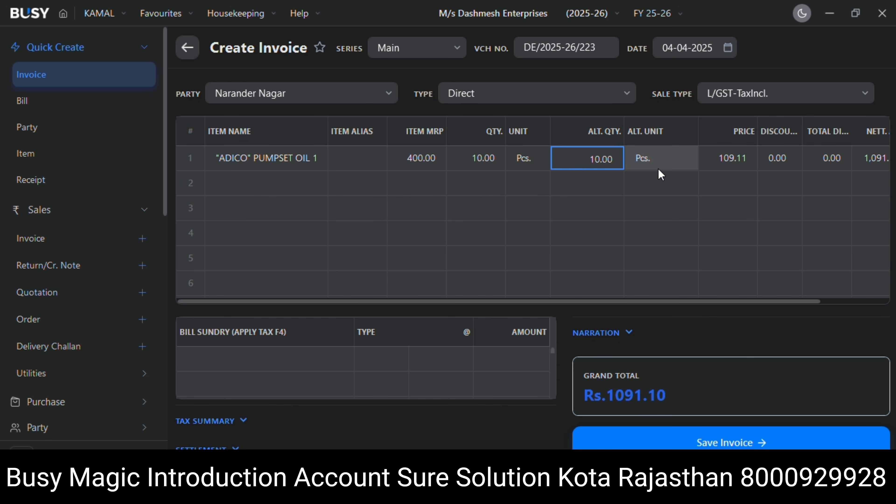
key("Return")
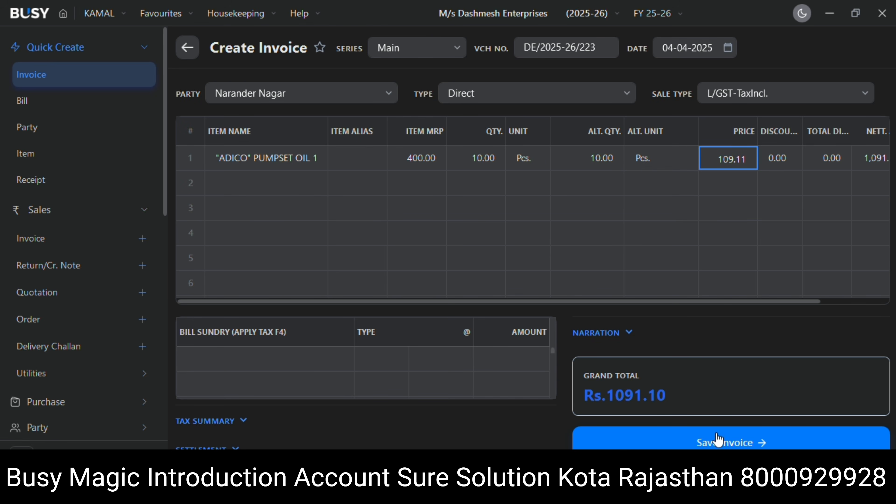
- Begin saving the invoice and set its payment terms to CREDIT in the optional fields
left_click(701, 444)
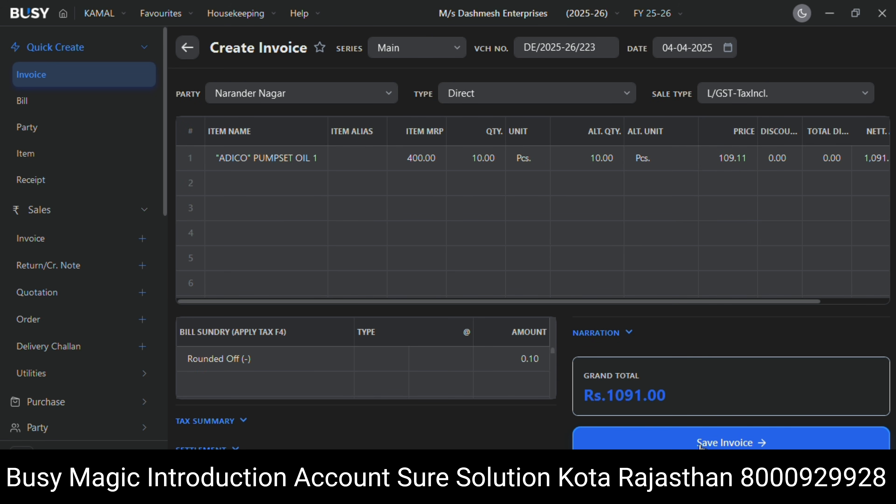
left_click(701, 444)
key("Down")
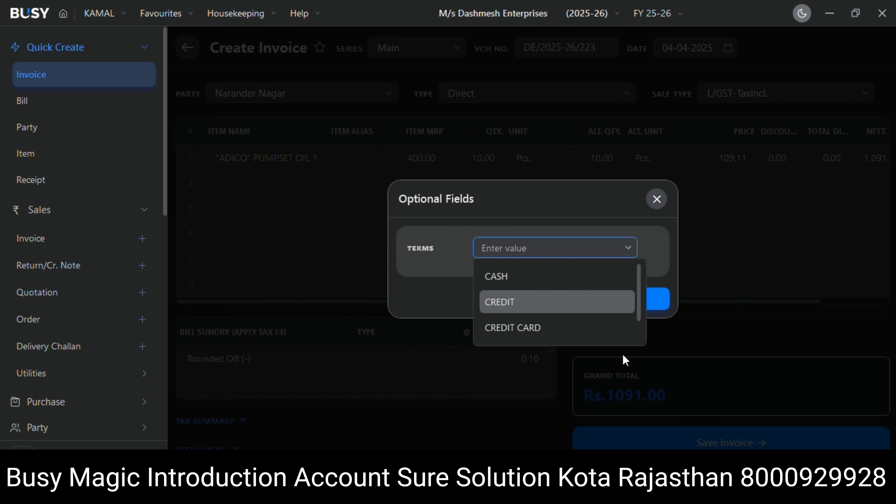
key("Up")
key("Down")
key("Up")
key("Down")
key("Return")
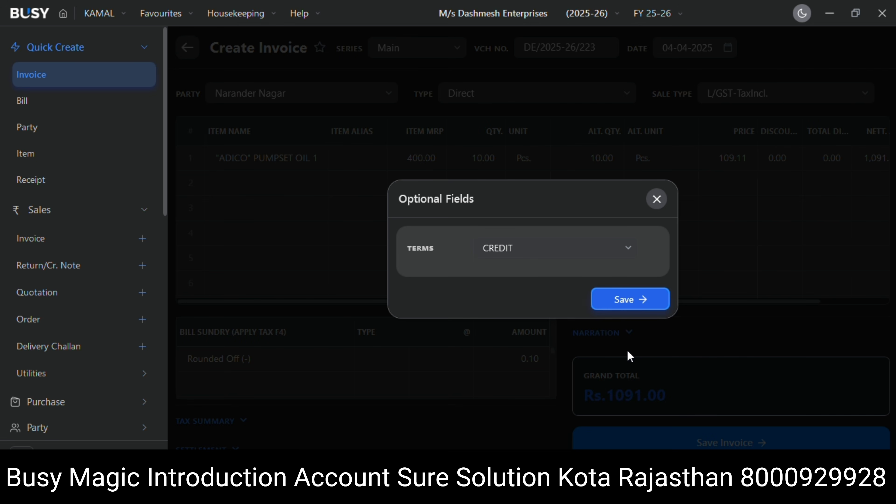
left_click(620, 300)
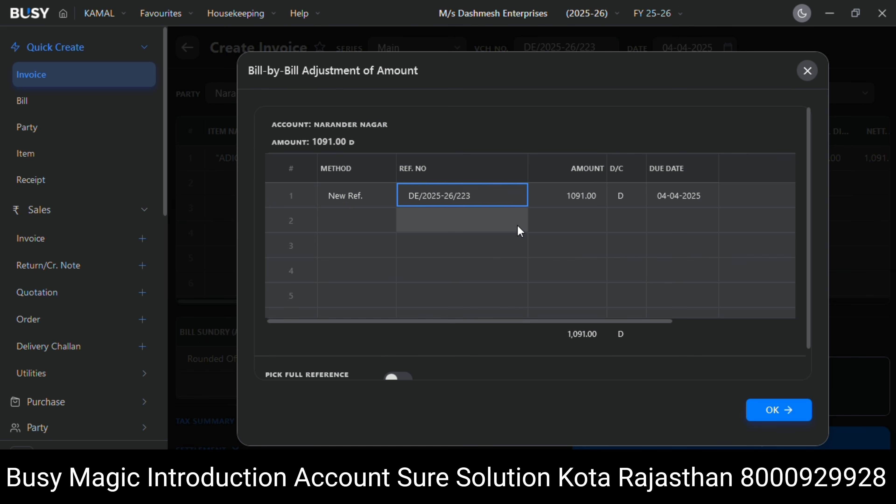
- Accept the new bill reference as proposed and save the invoice with Adarsh Transport as its transporter
key("Return")
left_click(774, 411)
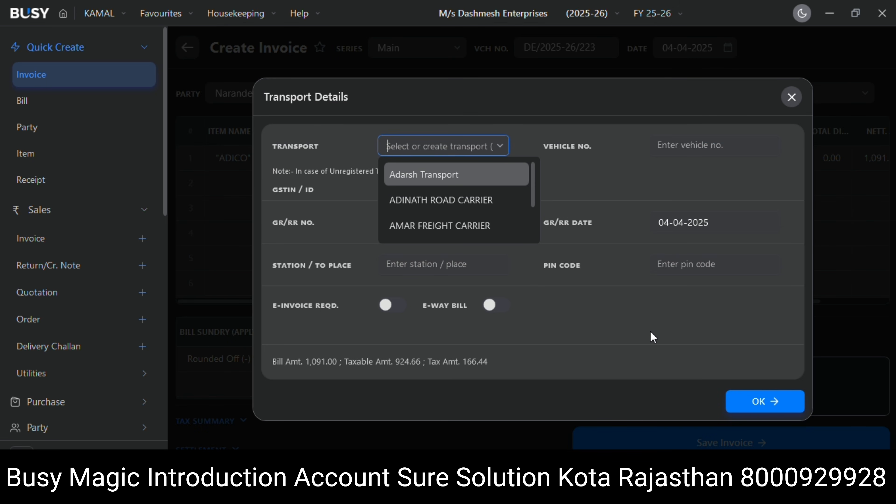
key("Return")
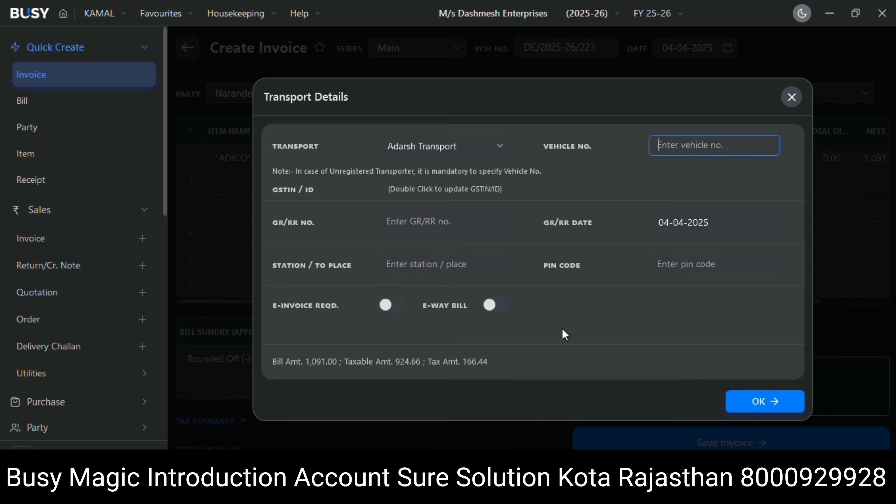
left_click(759, 403)
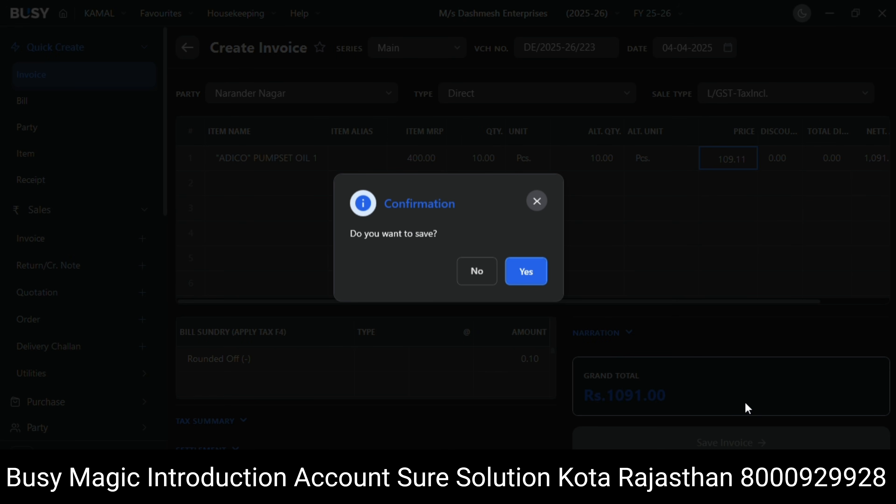
left_click(527, 272)
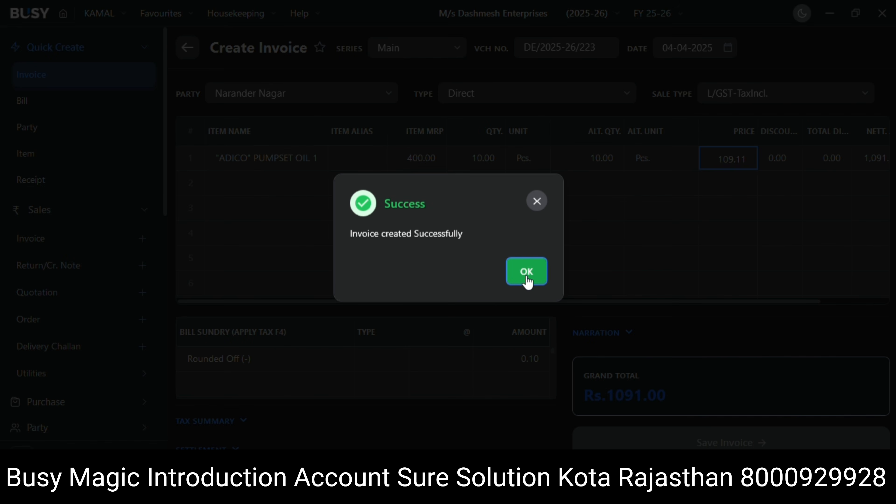
left_click(527, 275)
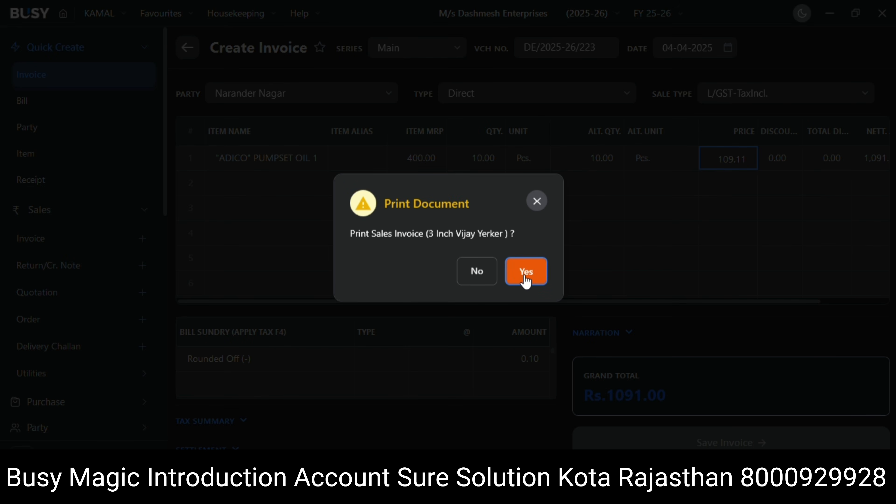
- Open the new invoice's printing options, view its print preview in the preset 3-inch format and close the preview
left_click(526, 279)
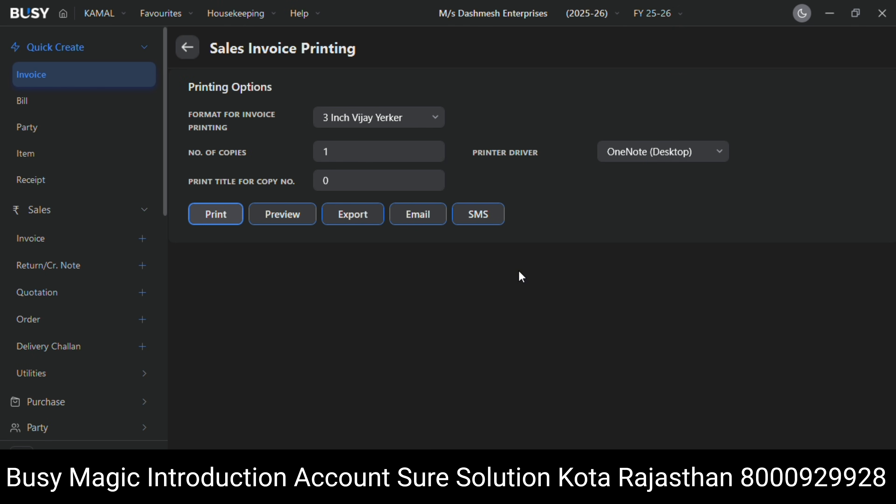
left_click(285, 217)
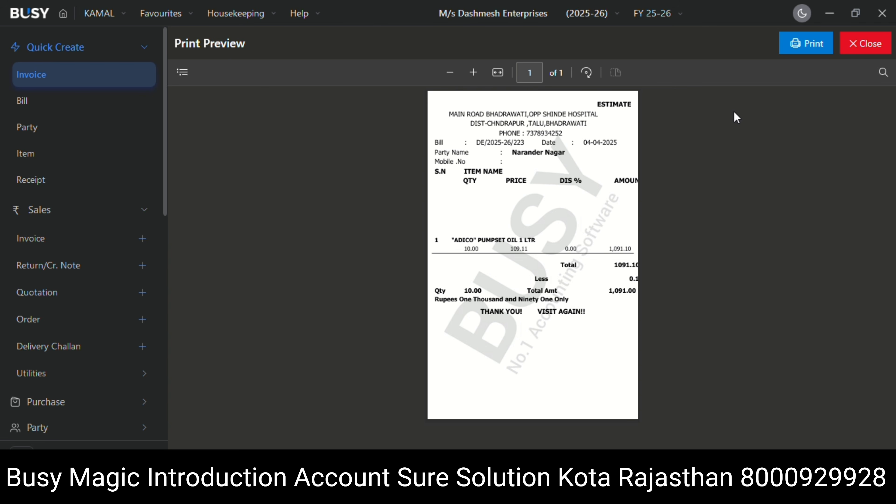
left_click(846, 53)
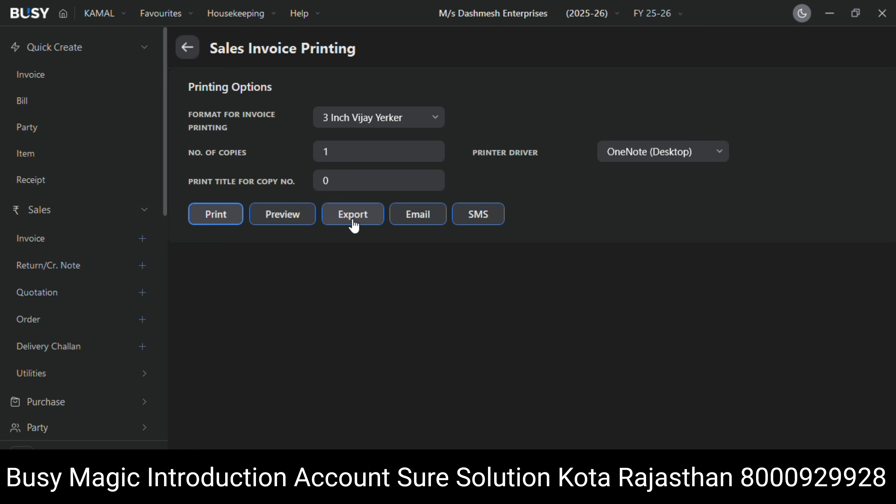
- Set the number of copies for the invoice printout to 1
left_click(343, 153)
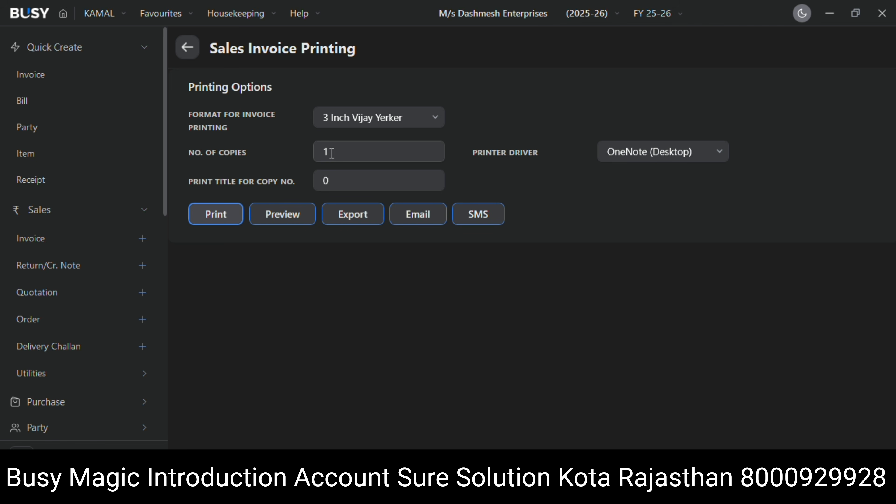
key("BackSpace")
type("1")
- Open the blank customer creation form and expand the list of sales utilities
left_click(93, 129)
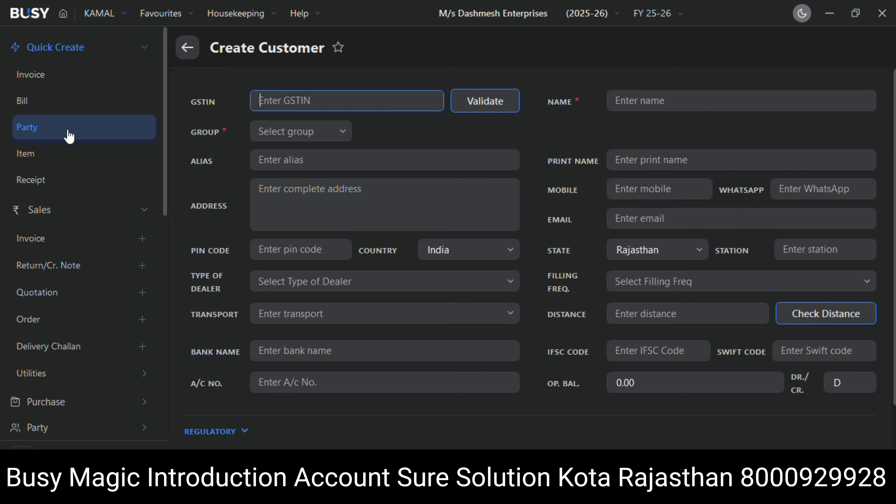
left_click(307, 106)
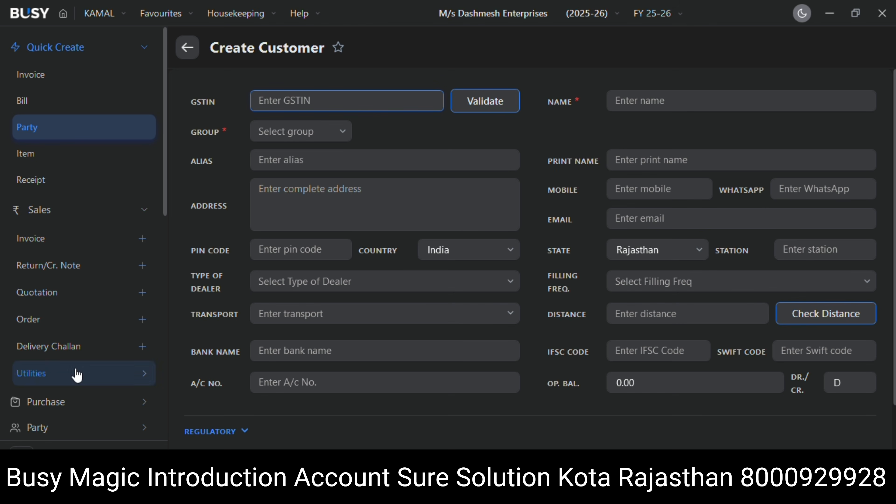
left_click(50, 383)
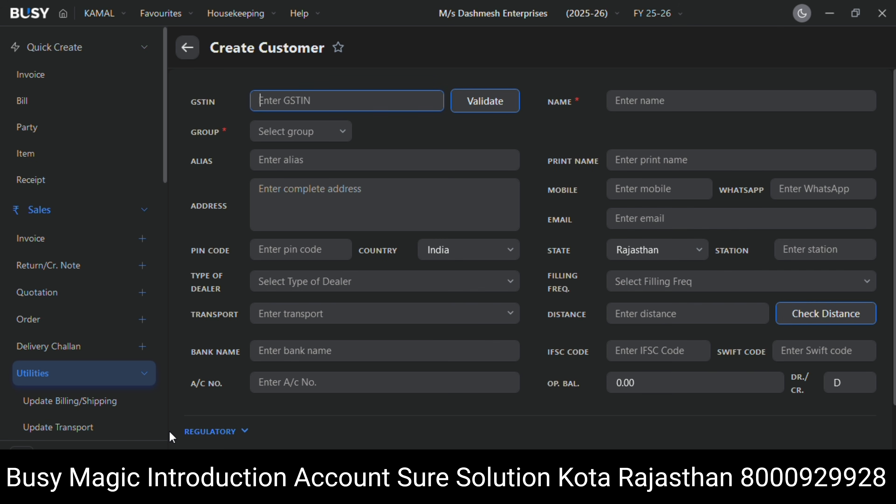
- Open the Balance Sheet from the final results reports and read down through its entries
left_click(167, 198)
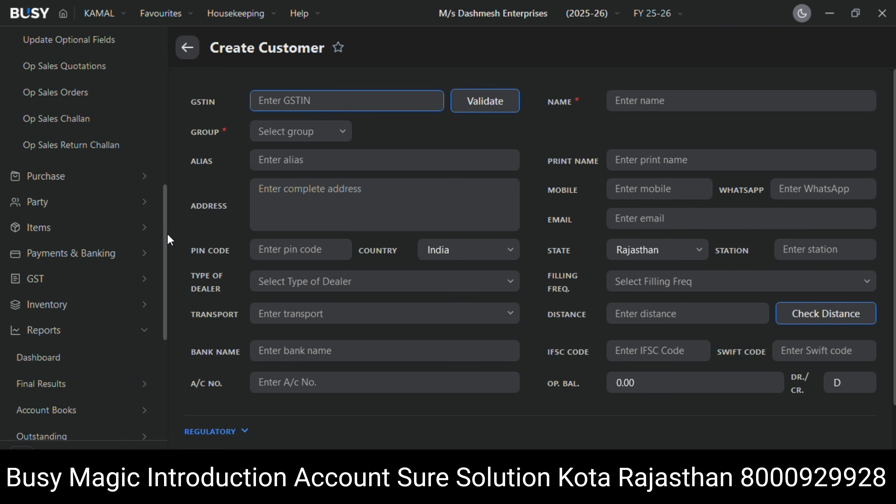
left_click(82, 390)
left_click(68, 411)
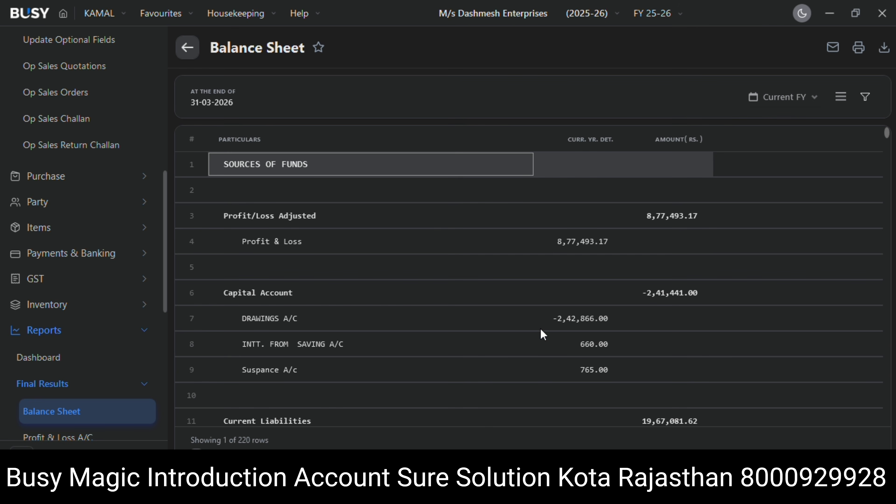
key("Down")
key("Down")
key("Down")
key("Down")
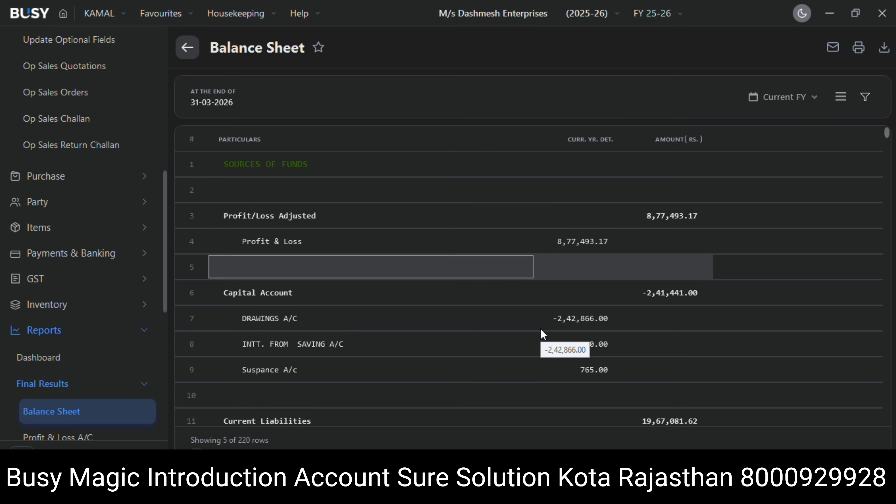
key("Down")
key("Down")
key("Down")
key("Down")
key("Down")
key("Down")
key("Down")
key("Down")
key("Down")
key("Down")
key("Down")
key("Down")
key("Down")
key("Down")
key("Down")
key("Down")
key("Down")
key("Down")
key("Down")
key("Down")
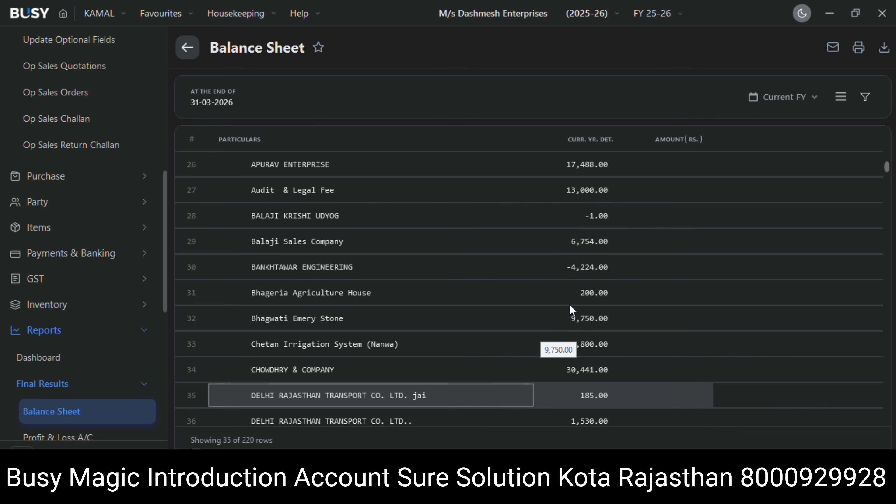
- View the Balance Sheet's print preview, return to the report and show its export formats
left_click(862, 52)
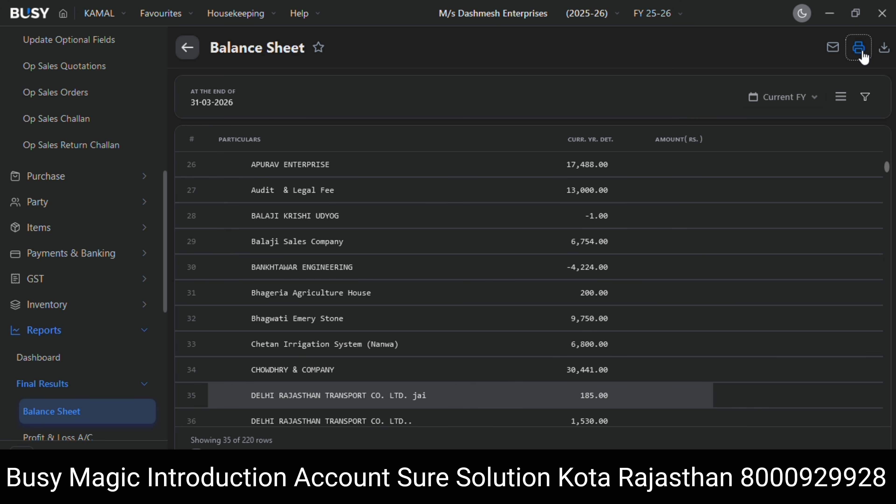
left_click(286, 158)
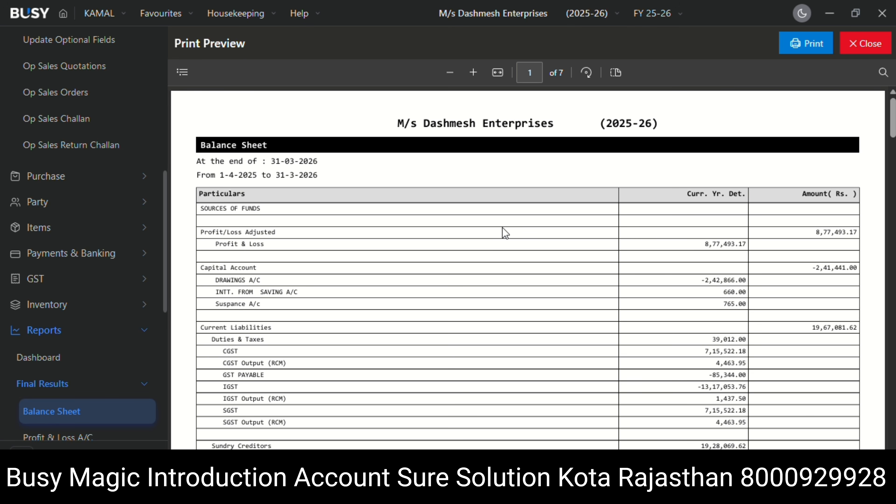
left_click(869, 51)
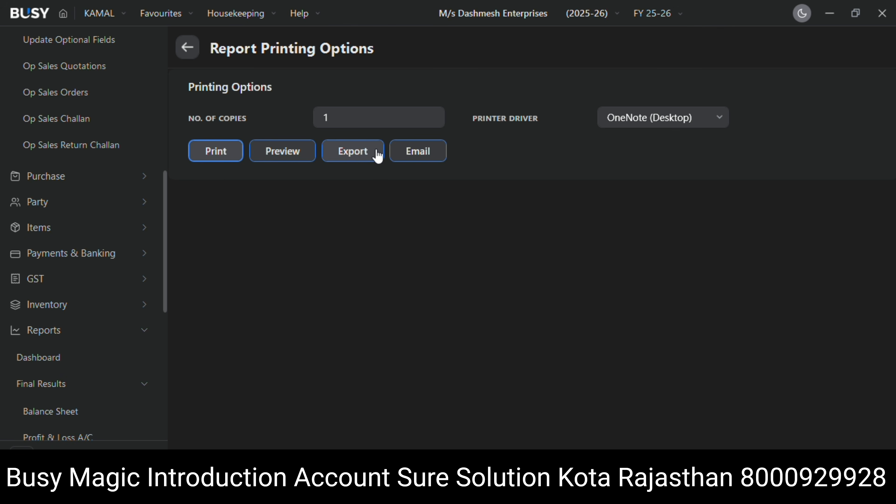
key("Escape")
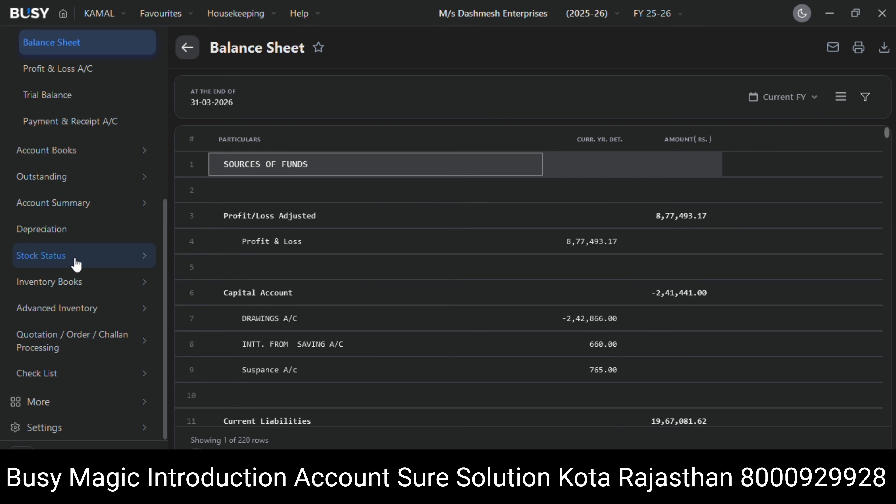
left_click(885, 49)
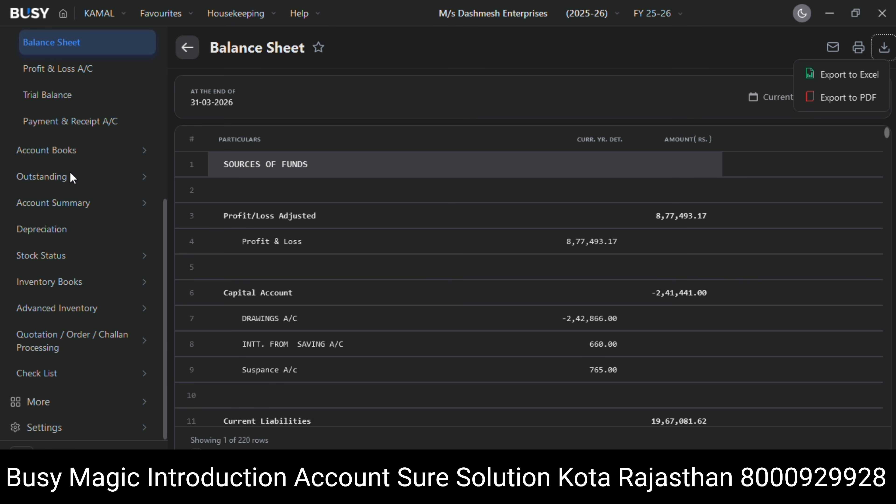
- Open the Amount Receivable report, browse its account balances and open the ledger of PROVEG ENGINEERING
left_click(58, 180)
left_click(62, 92)
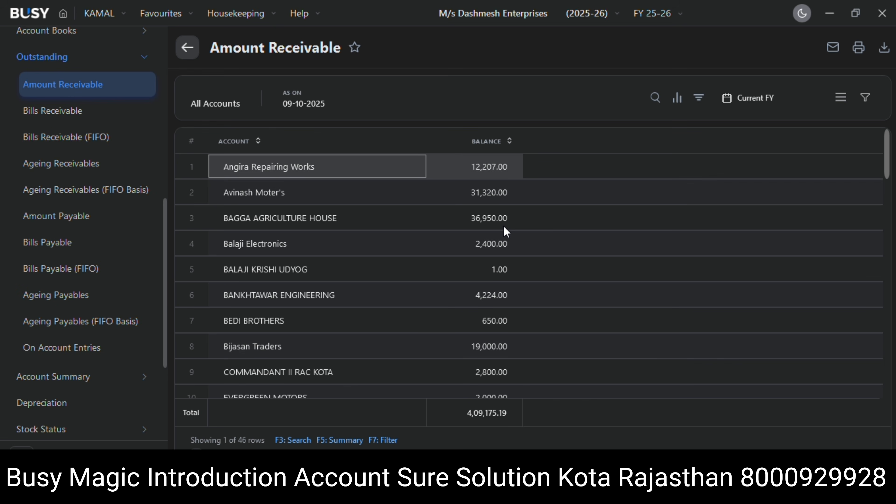
key("Down")
key("Down")
key("Down")
key("Down")
key("Down")
key("Down")
key("Down")
key("Down")
key("Down")
key("Down")
key("Down")
key("Down")
key("Down")
key("Down")
key("Down")
key("Down")
key("Down")
key("Down")
key("Down")
key("Down")
key("Down")
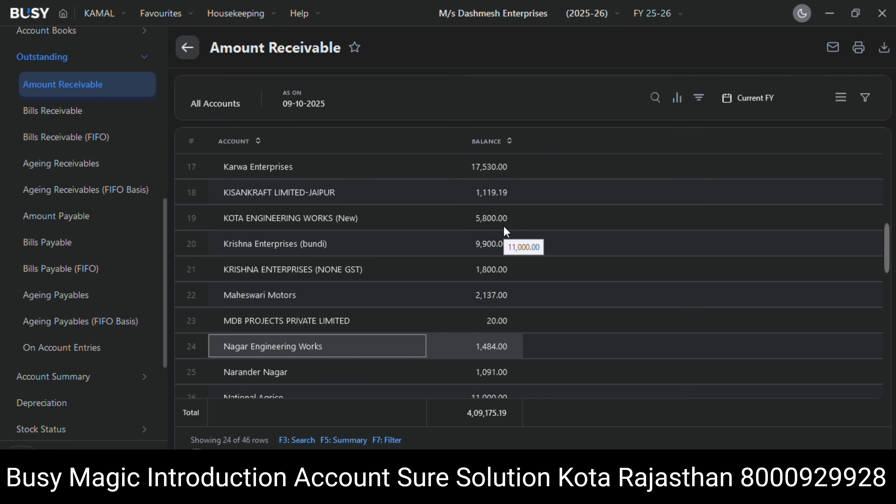
key("Up")
key("Up")
key("Up")
key("Up")
key("Up")
key("Up")
key("Up")
key("Up")
key("Up")
key("Up")
key("Up")
key("Up")
key("Up")
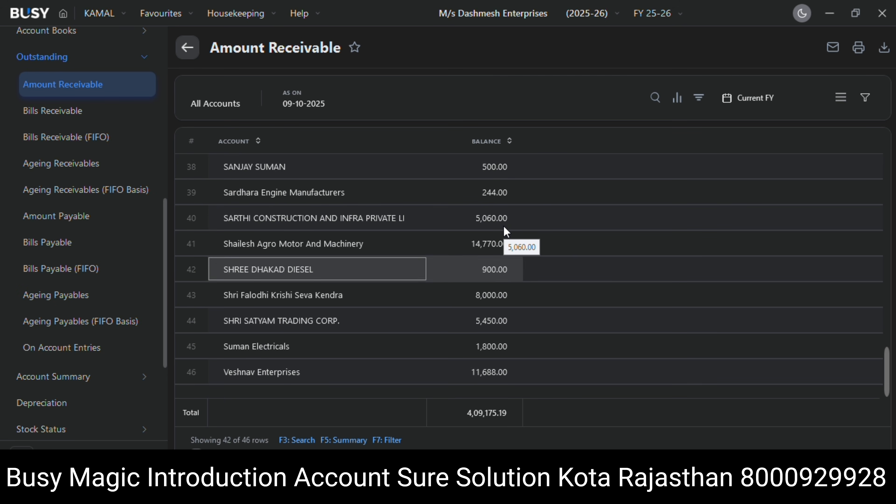
key("Up")
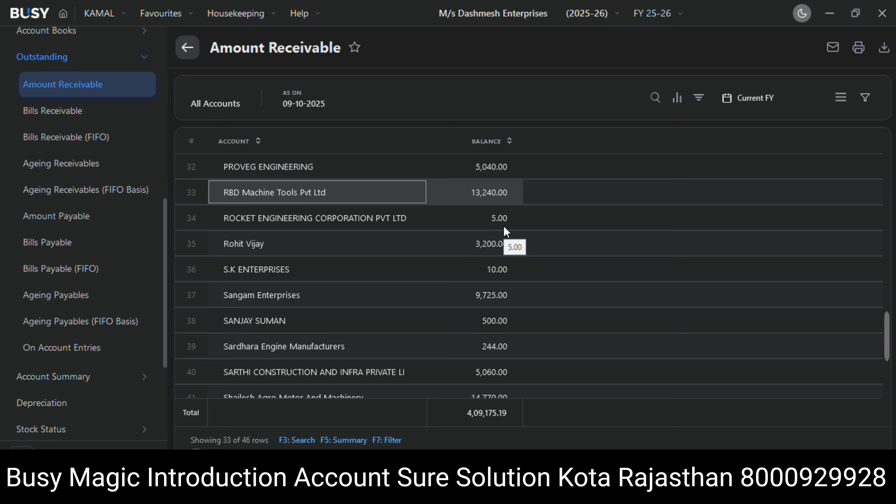
key("Return")
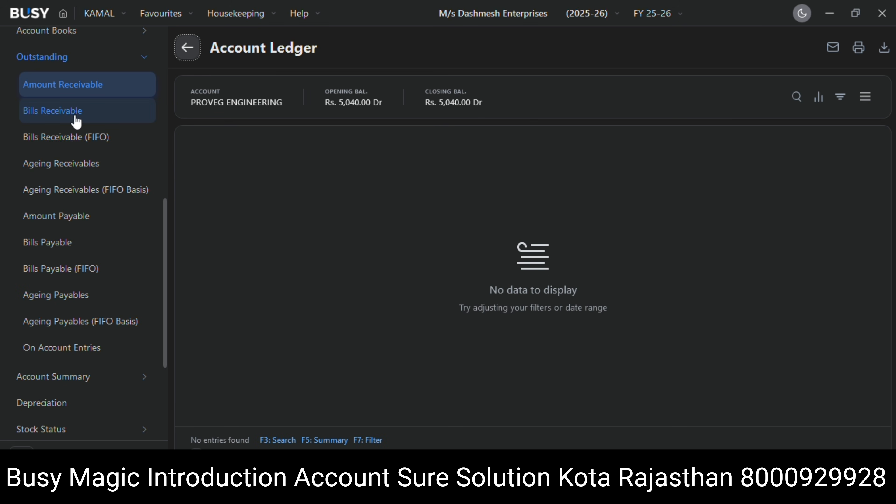
- Open the Bills Receivable report and look at which columns can be selected for it
left_click(70, 111)
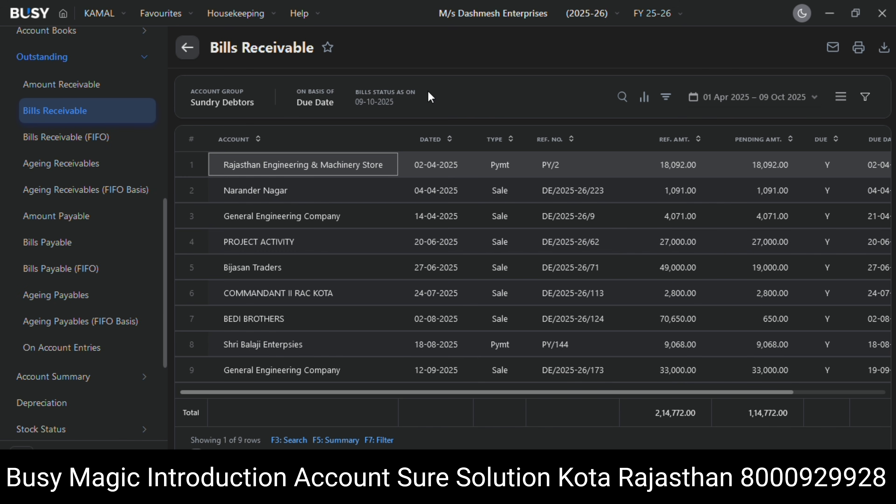
left_click(843, 105)
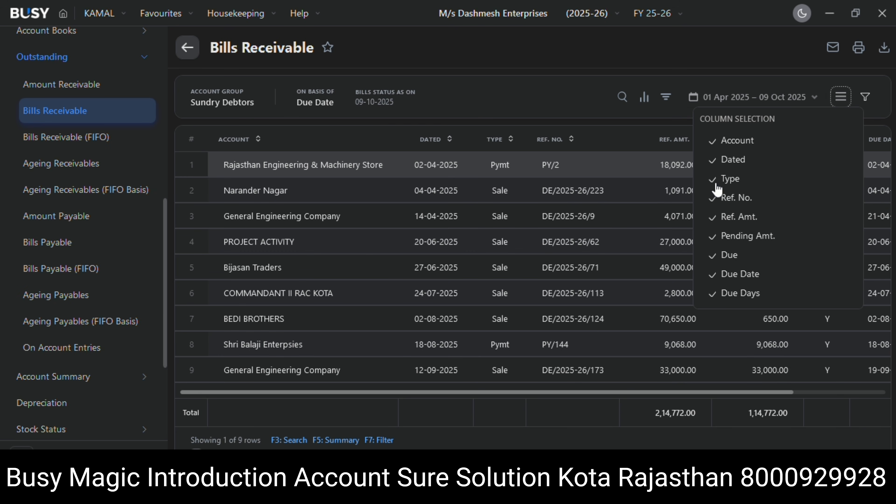
left_click(646, 102)
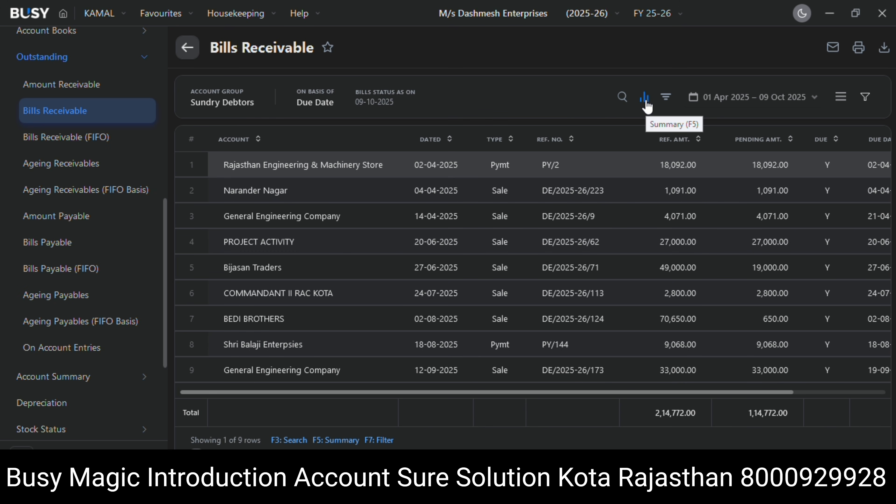
- Open the filter conditions of the Bills Receivable report and reset them
left_click(665, 99)
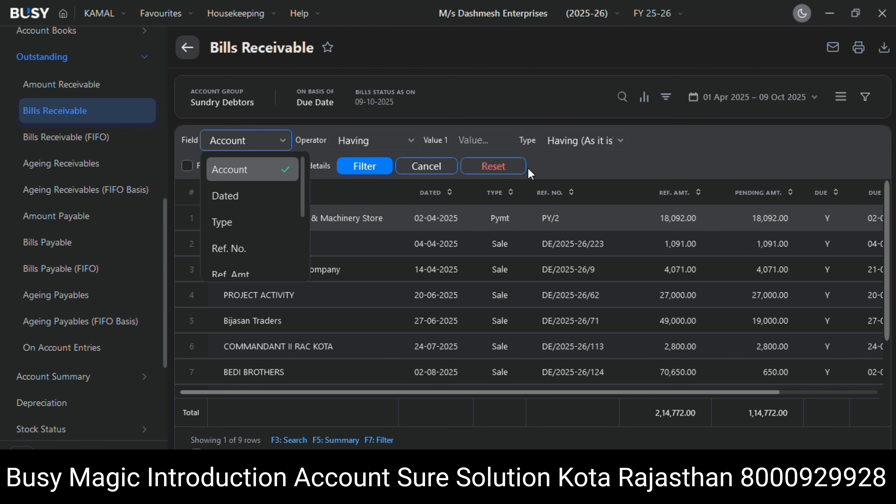
left_click(498, 173)
left_click(498, 174)
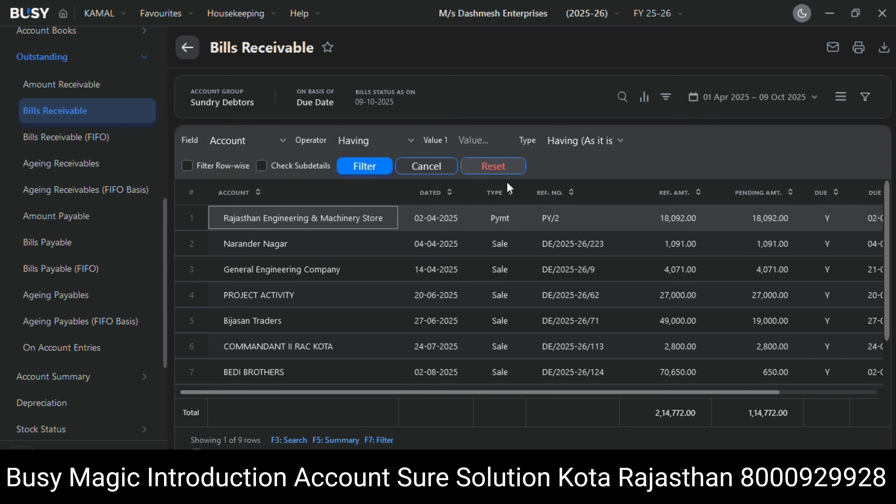
- Look through the individual pending bills listed in the Bills Receivable report
key("Down")
key("Down")
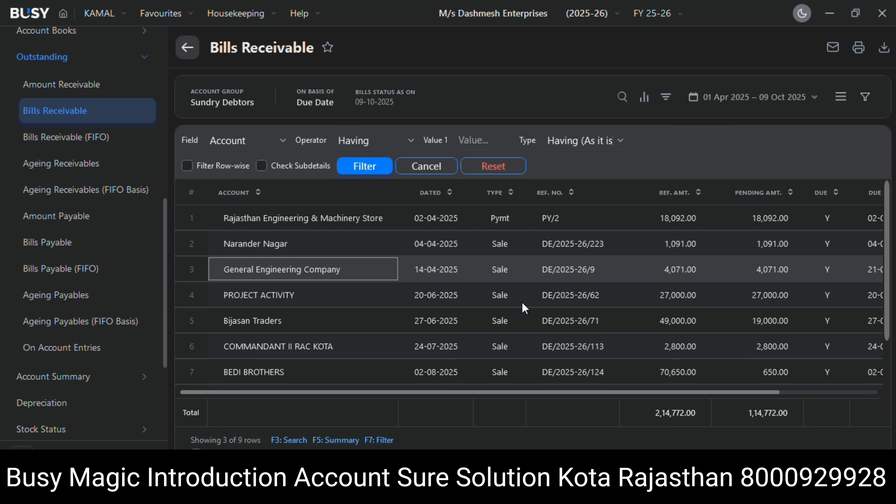
key("Up")
key("Down")
key("Down")
key("Down")
key("Down")
key("Down")
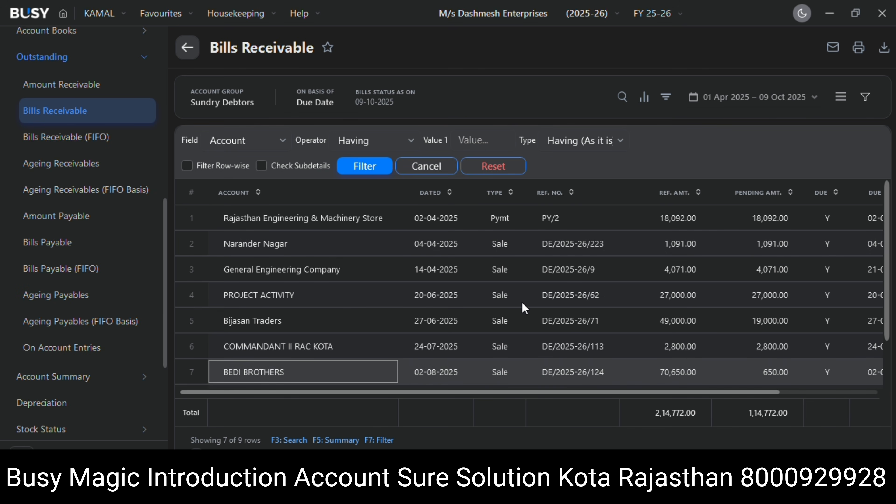
key("Down")
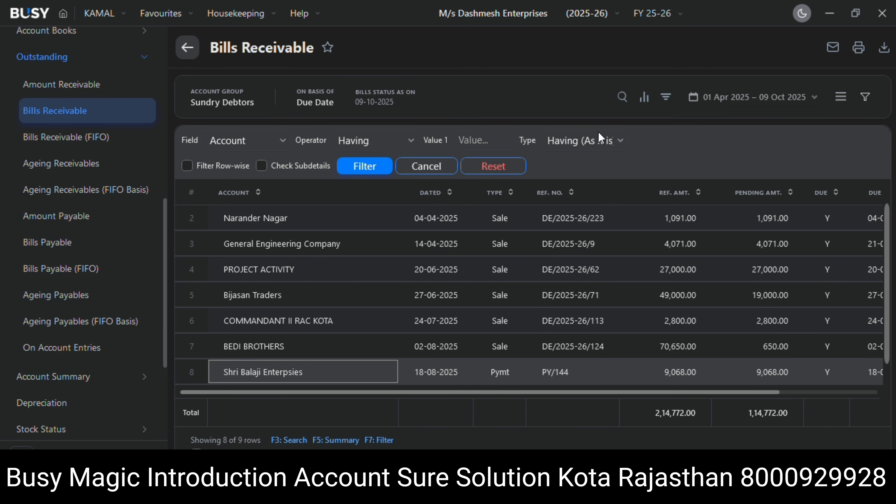
- Summarize the Bills Receivable report by Account in Single mode, with sub details shown
left_click(645, 97)
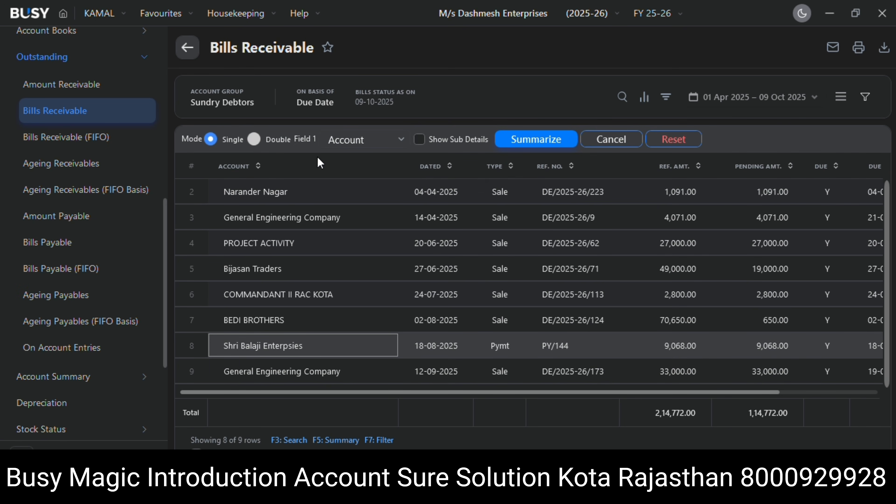
left_click(352, 141)
left_click(375, 167)
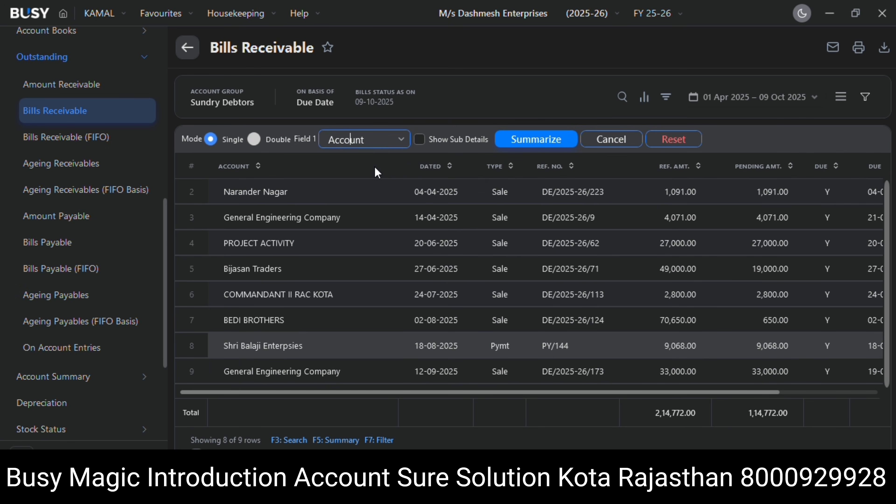
left_click(504, 141)
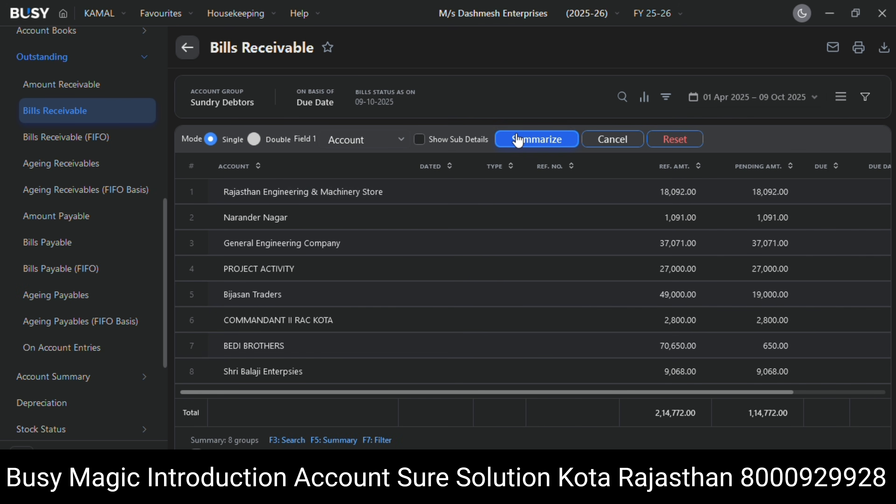
left_click(437, 141)
left_click(540, 142)
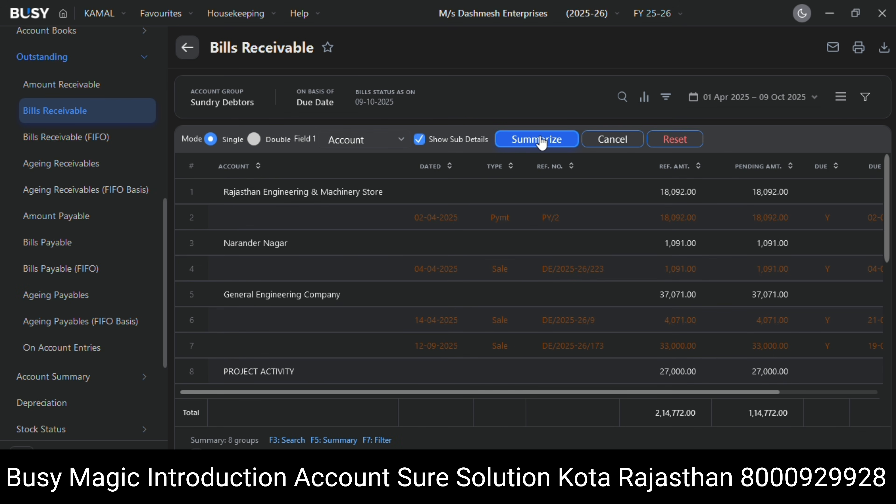
- Examine the account-wise summary of receivable bills together with the bill details under each account
key("Down")
key("Down")
key("Down")
key("Down")
key("Down")
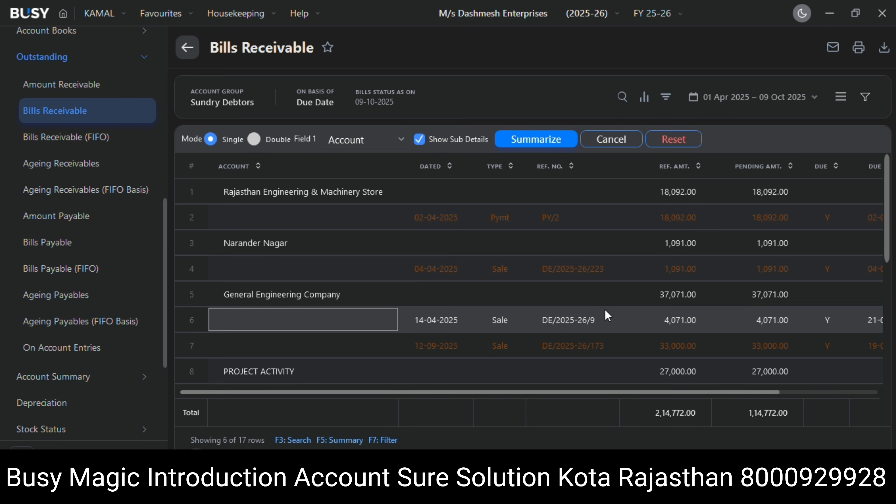
key("Up")
key("Up")
key("Down")
key("Up")
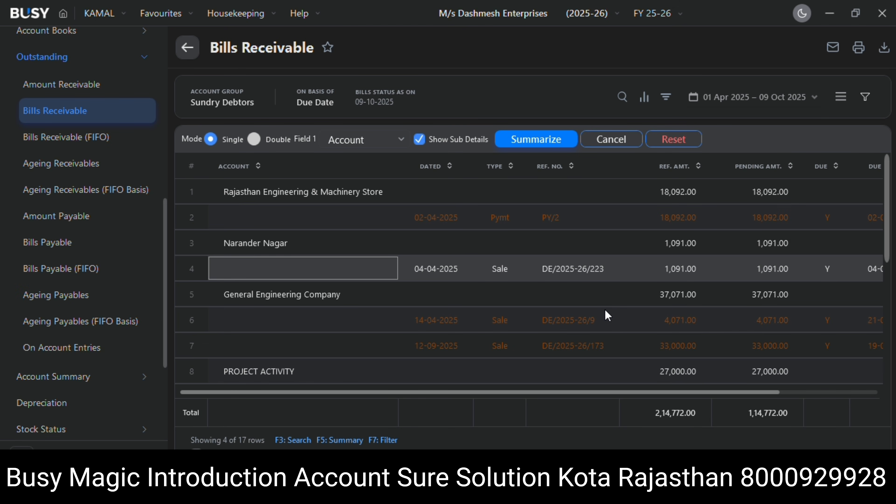
key("Down")
key("Down")
key("Down")
key("Down")
key("Down")
key("Up")
key("Up")
key("Up")
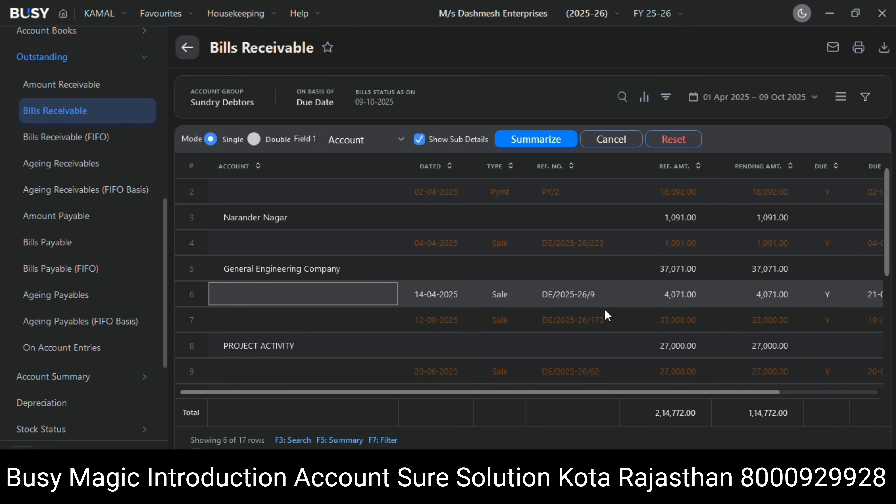
key("Down")
key("Down")
key("Down")
key("Down")
key("Down")
key("Down")
key("Down")
key("Down")
key("Down")
key("Down")
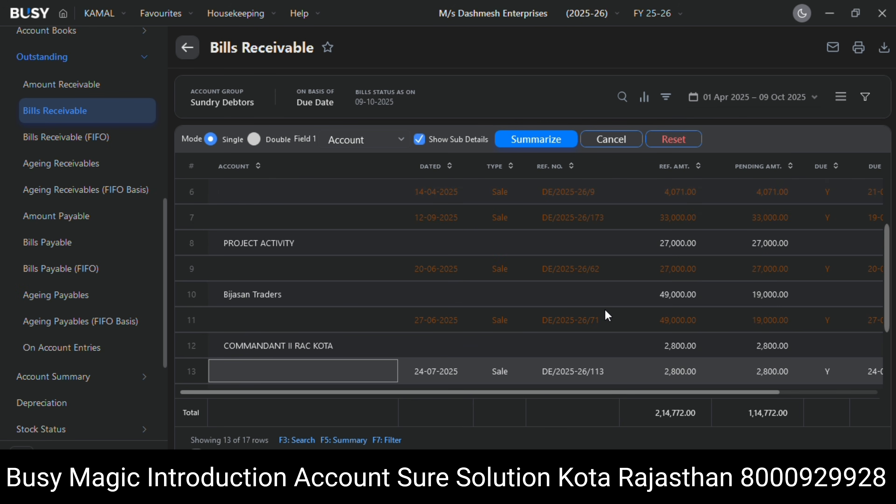
key("Up")
key("Up")
key("Up")
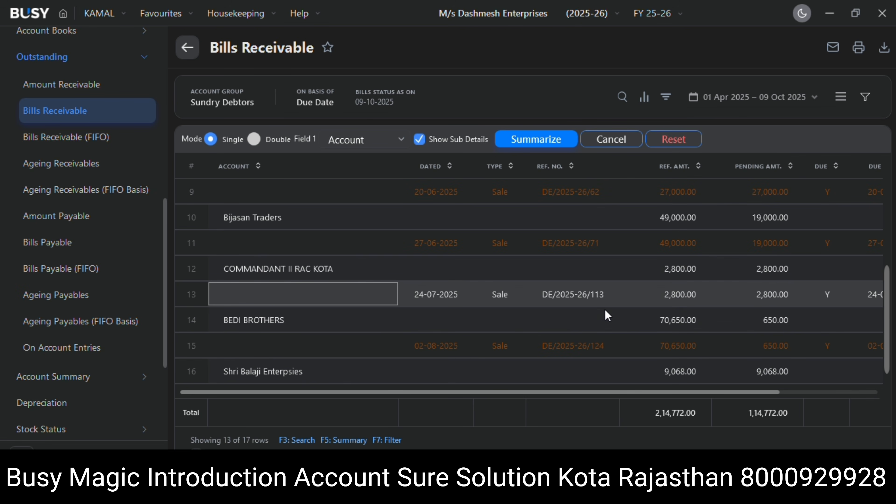
- Preview the printout of the account-wise Bills Receivable report and close the preview
left_click(859, 58)
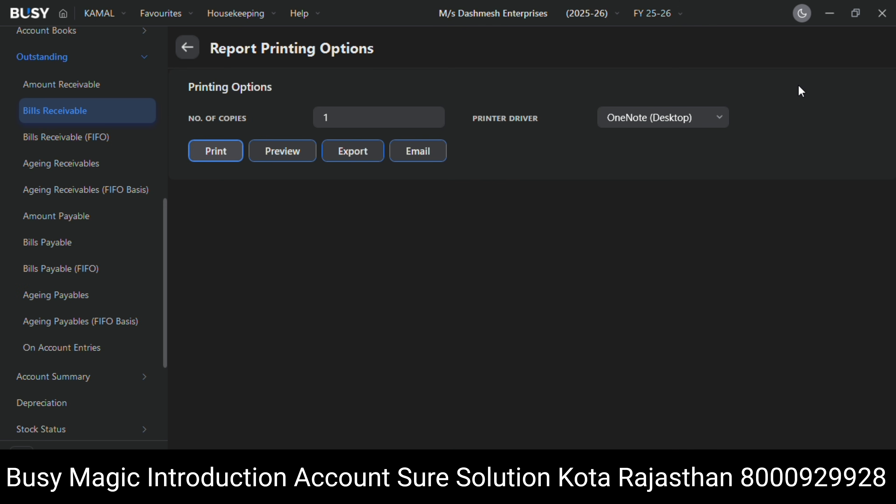
left_click(290, 146)
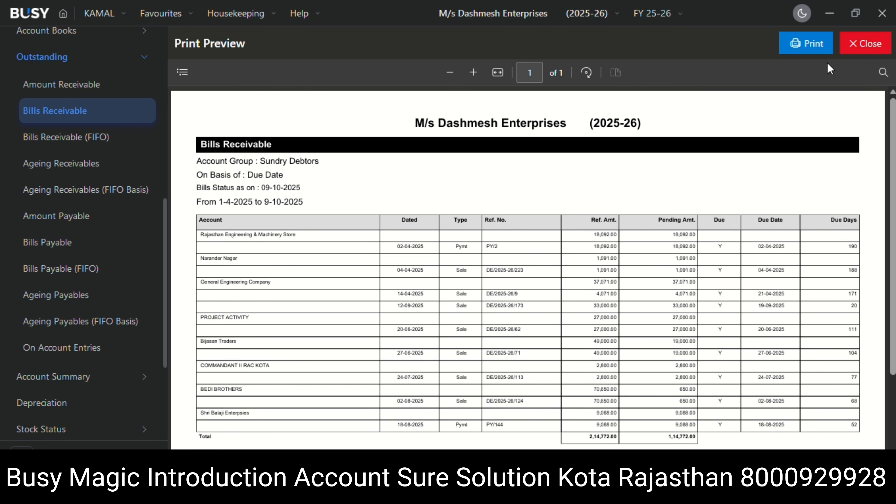
left_click(868, 45)
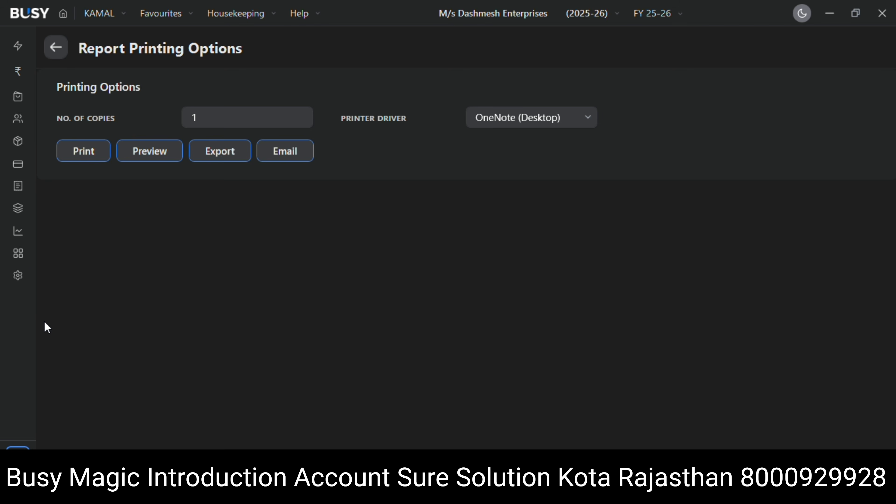
- Open the standard invoice printing configuration for the Sales Invoice document
mouse_move(17, 276)
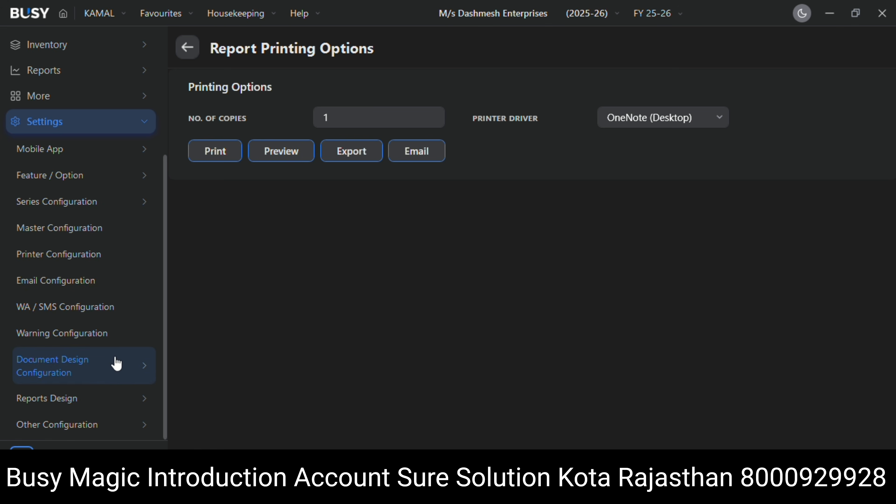
left_click(69, 379)
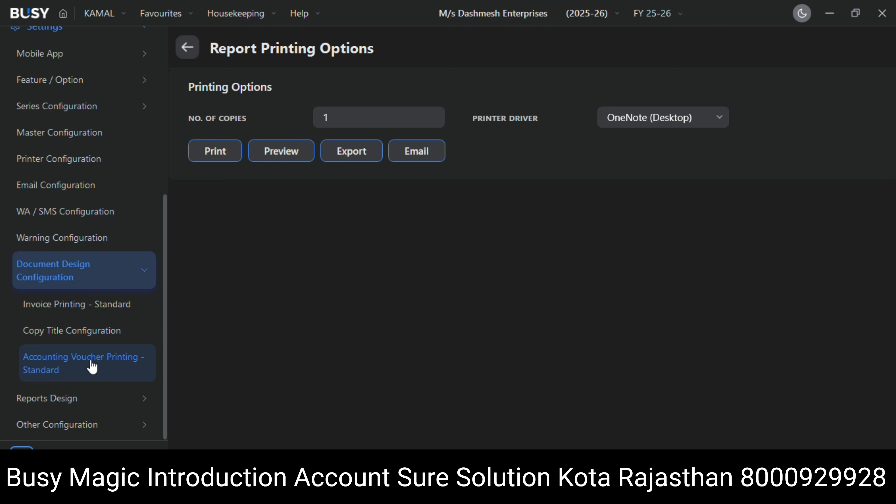
left_click(68, 317)
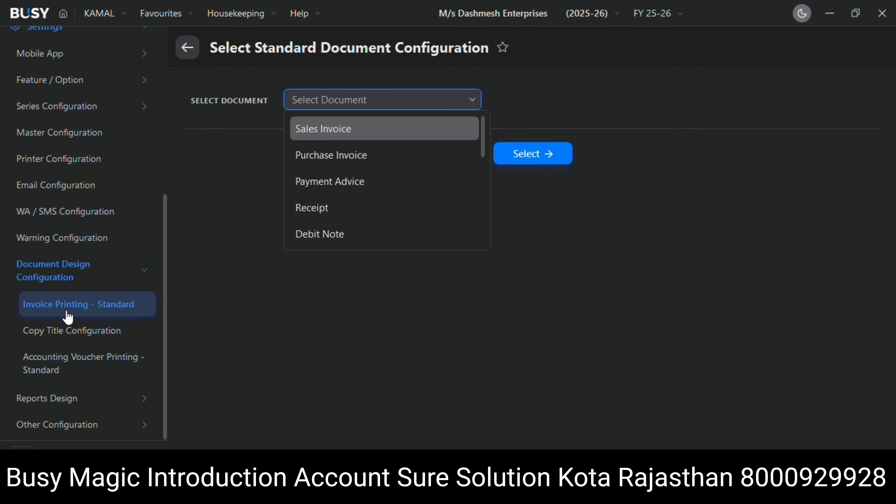
left_click(333, 131)
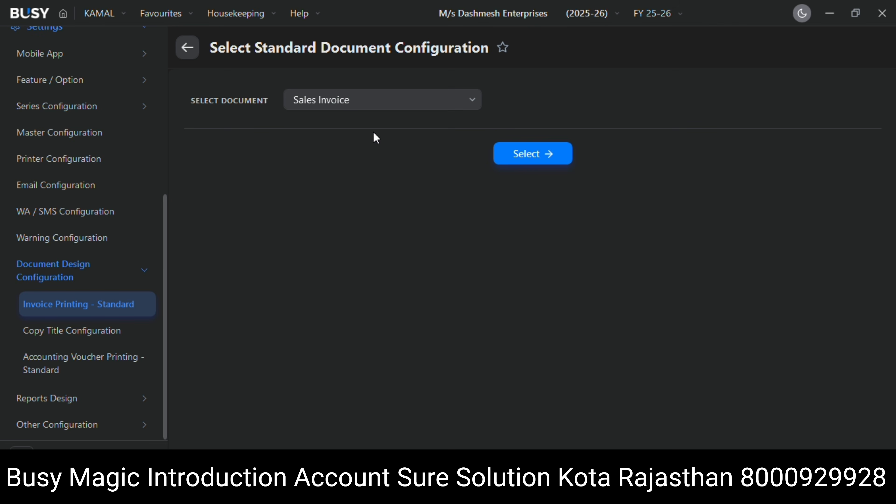
left_click(528, 164)
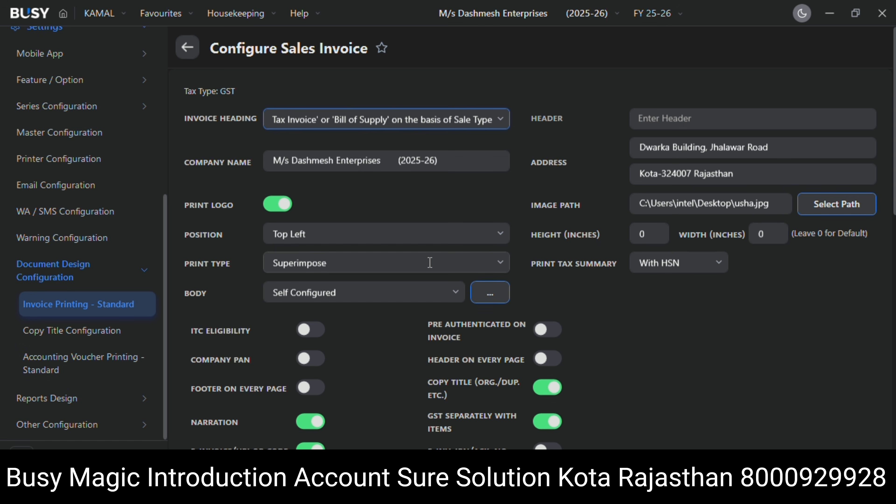
- Review the sales invoice's print type options, declarations and terms, and try to save the configuration
left_click(502, 264)
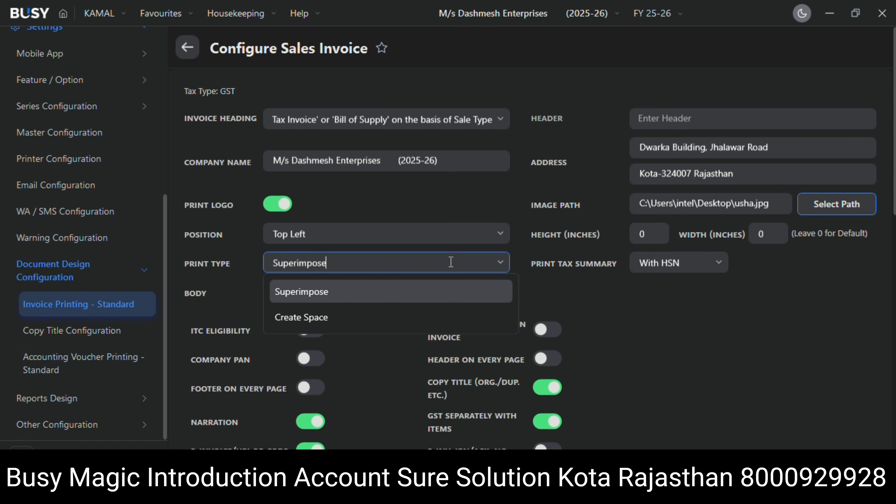
left_click(626, 308)
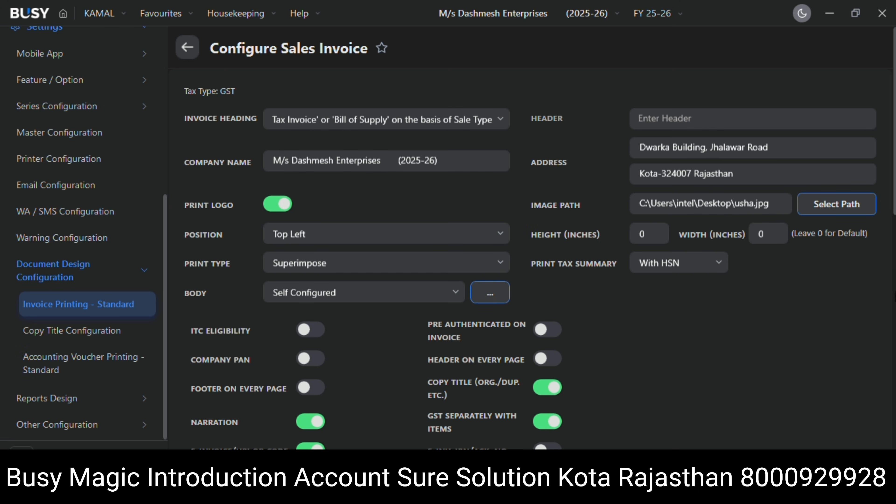
scroll(529, 236, "down", 10)
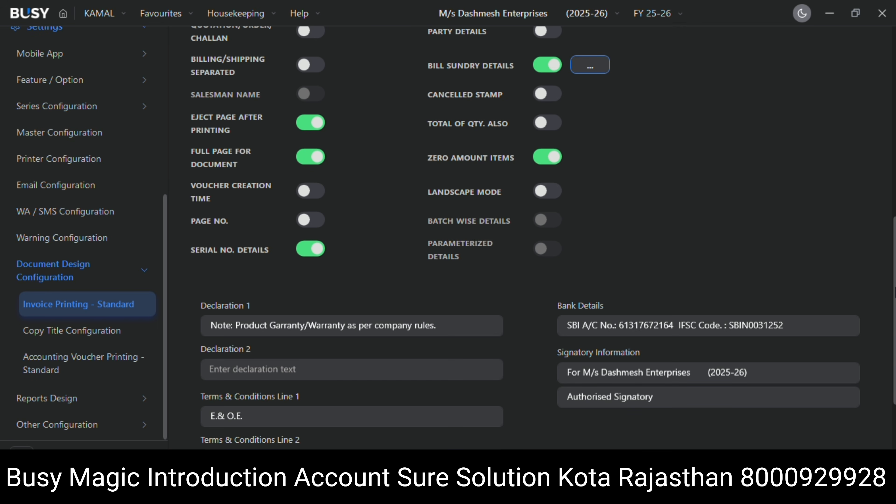
scroll(530, 236, "down", 4)
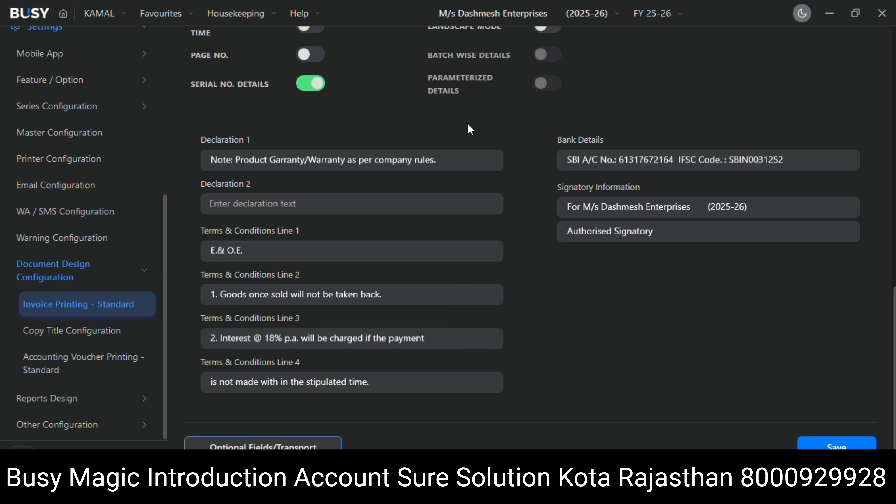
left_click(836, 446)
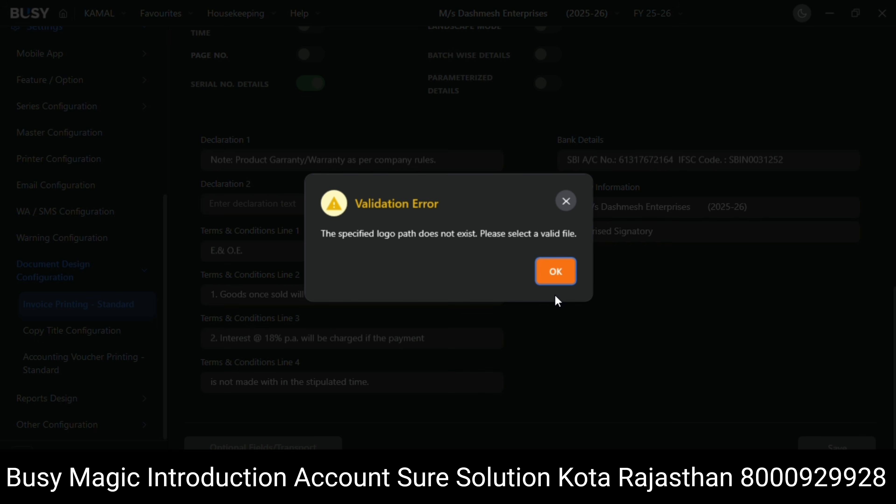
left_click(552, 278)
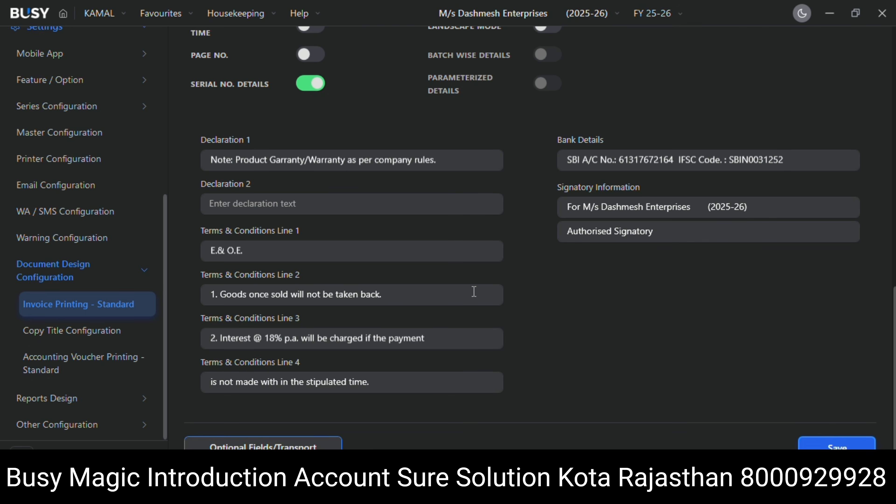
- Open the Warning Configuration and look at the action choices for negative cash, negative stock and minimum level
left_click(76, 244)
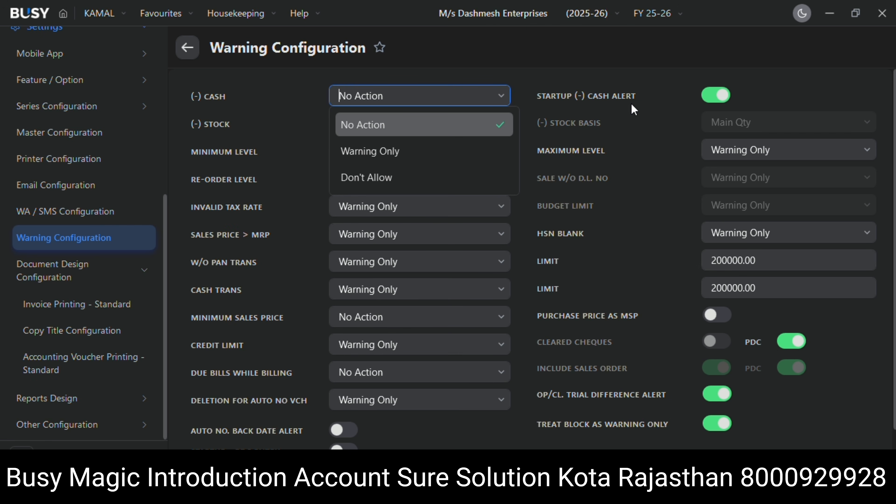
left_click(454, 129)
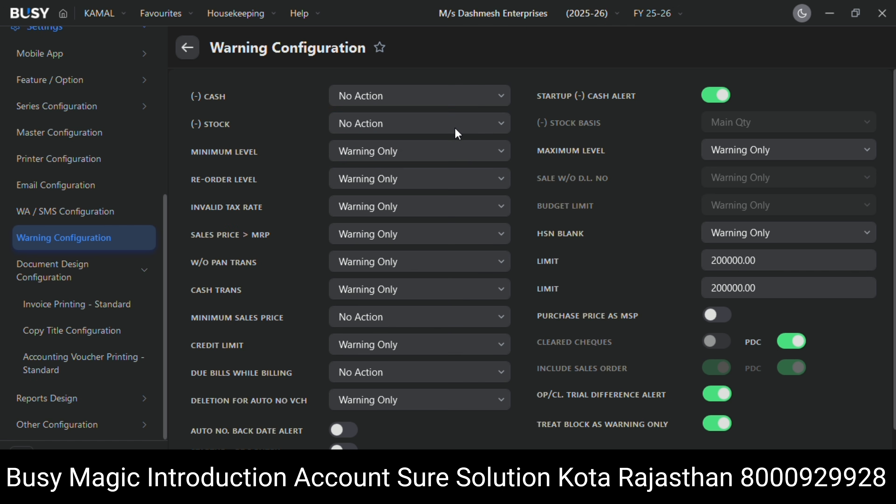
left_click(454, 124)
left_click(432, 146)
left_click(432, 146)
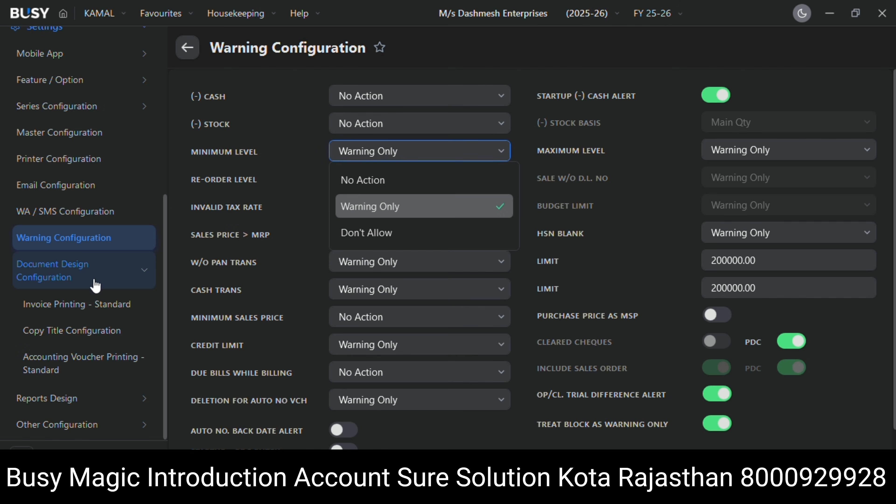
- Open the copy title configuration for the Sales Invoice to view its print copy titles
left_click(82, 341)
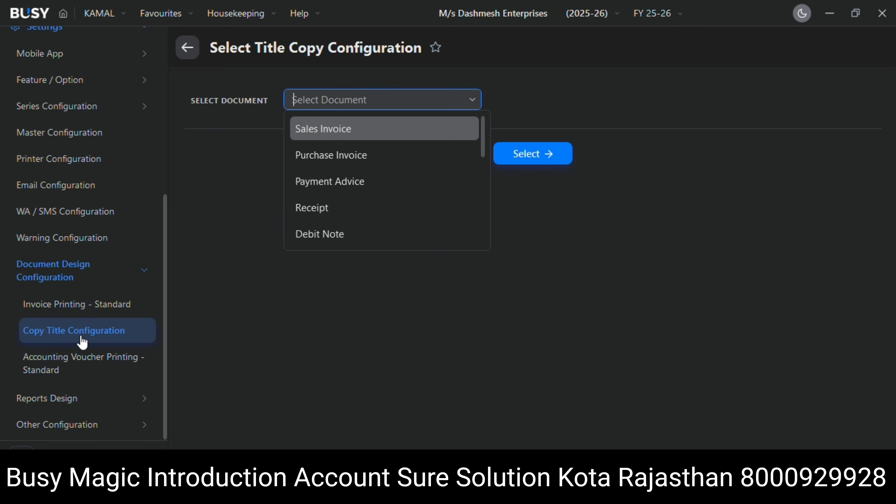
left_click(331, 137)
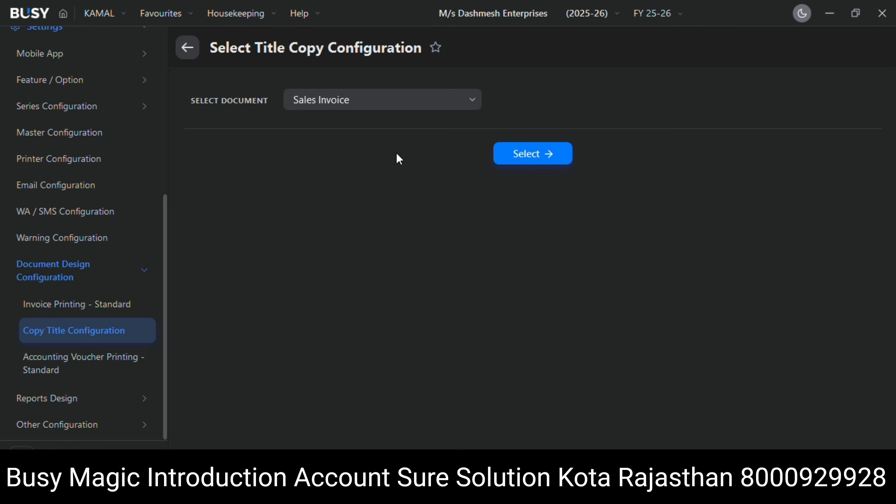
left_click(536, 154)
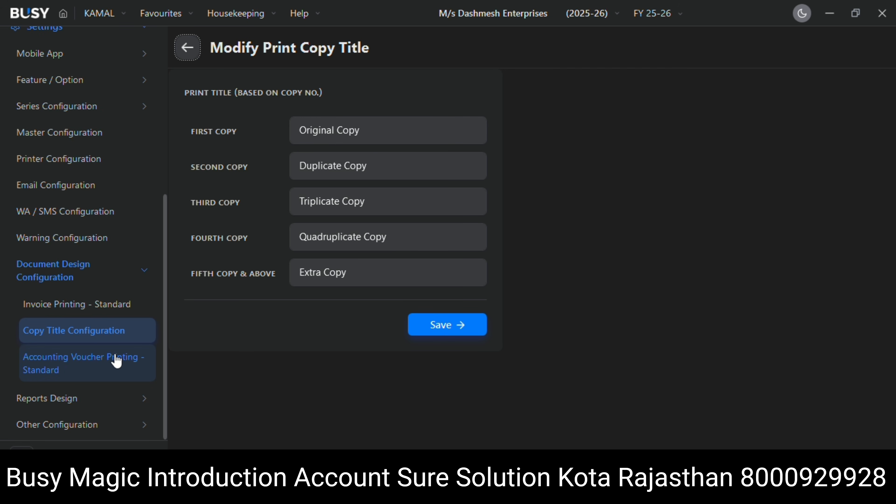
- View the ageing analysis time slabs for accounts and for inventory in the reports design settings
left_click(108, 402)
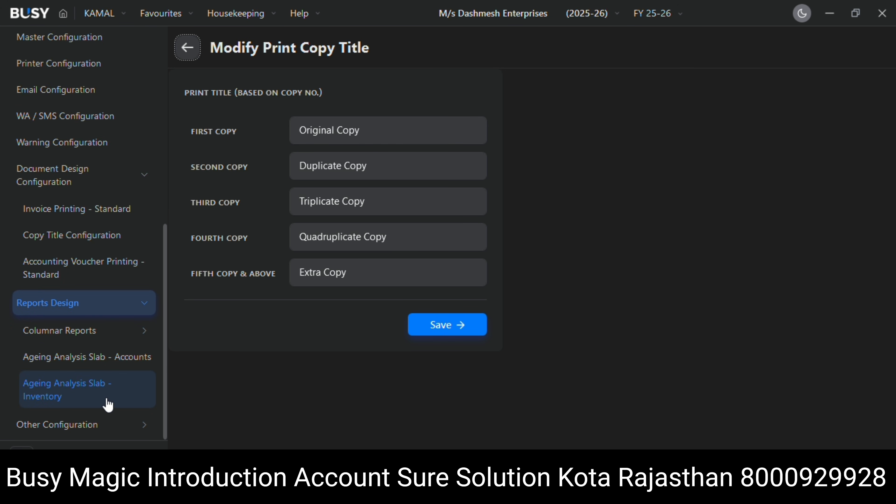
left_click(108, 369)
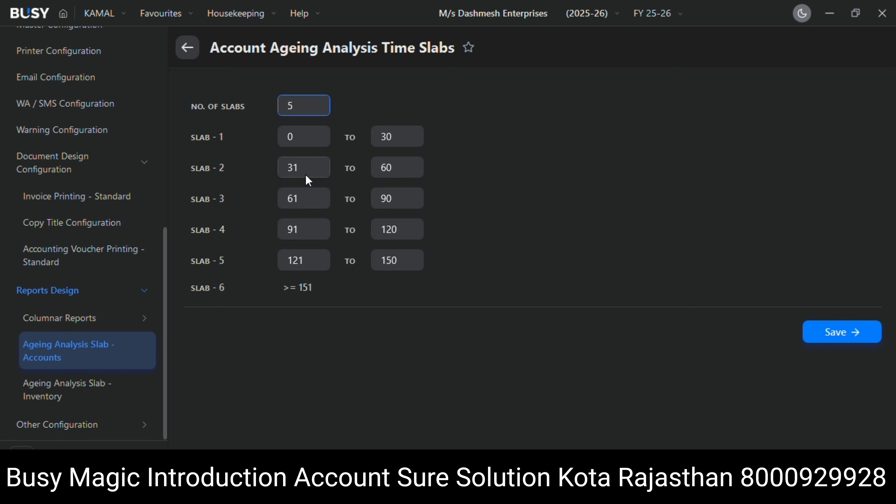
left_click(80, 386)
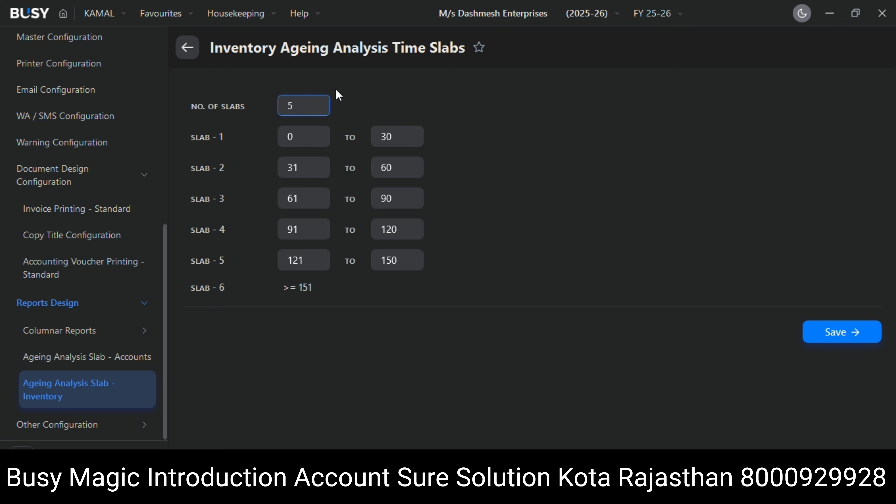
left_click(185, 57)
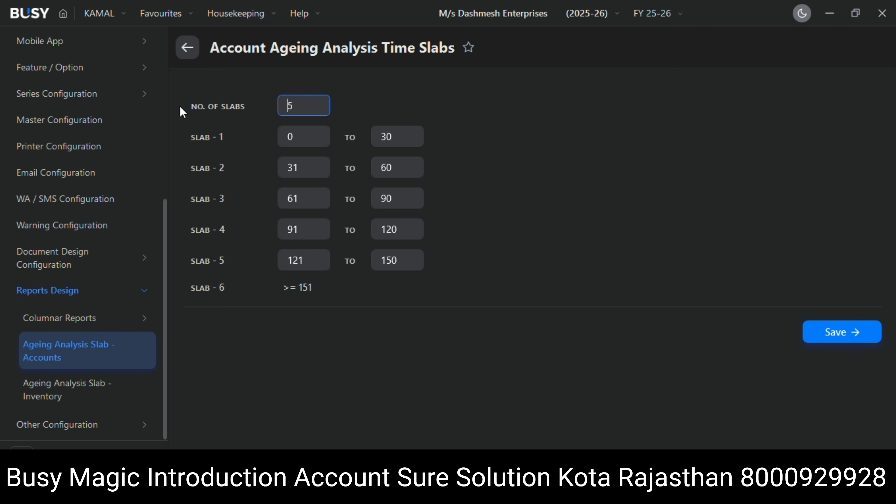
- Open the Maximum Entries in Voucher configuration and try setting the batch/param.-wise entries to 128, leaving without saving
left_click(93, 423)
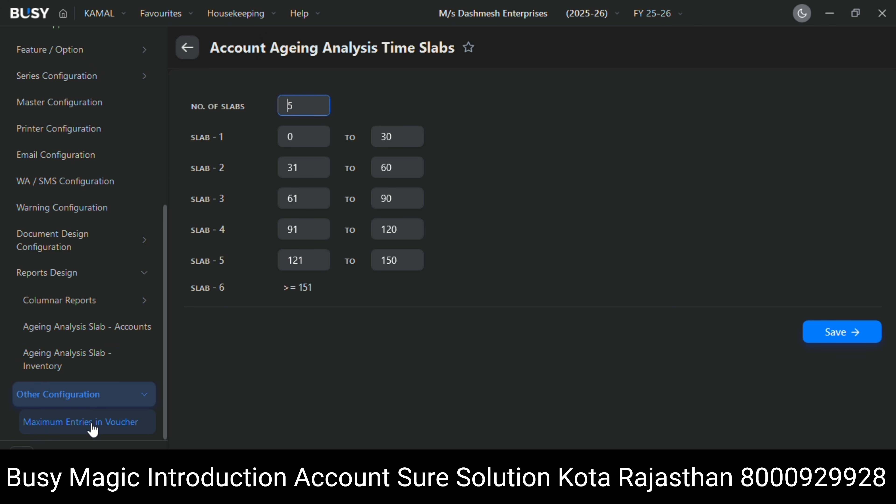
left_click(108, 423)
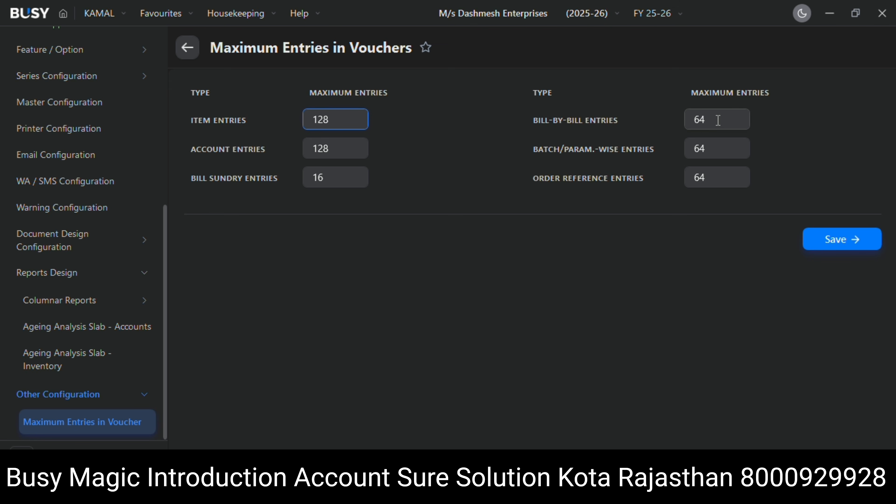
left_click(712, 149)
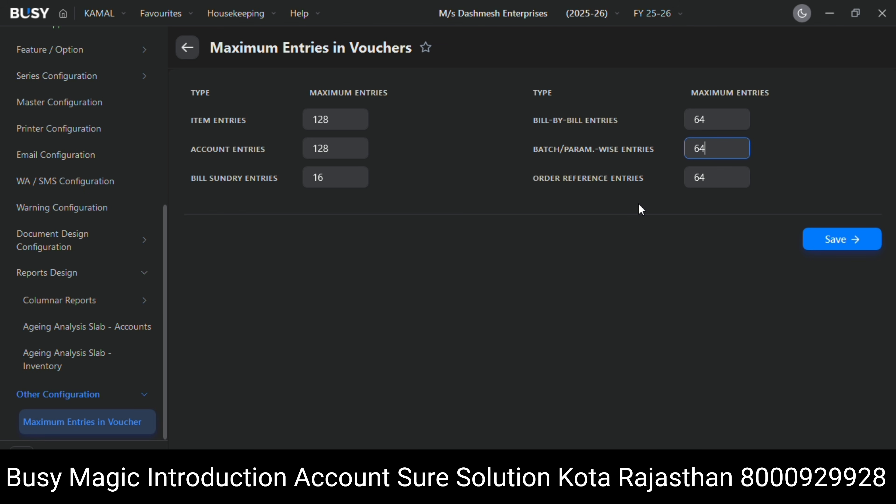
key("BackSpace")
key("BackSpace")
type("128")
key("BackSpace")
key("BackSpace")
key("BackSpace")
key("BackSpace")
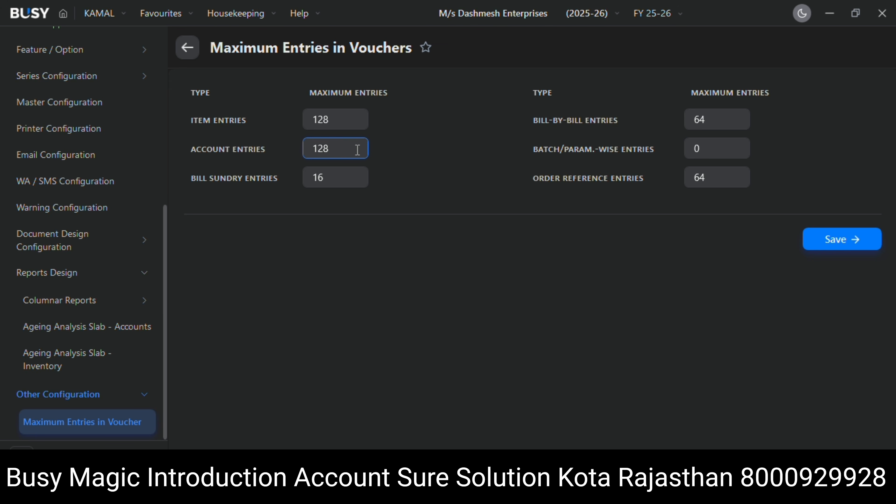
left_click(187, 54)
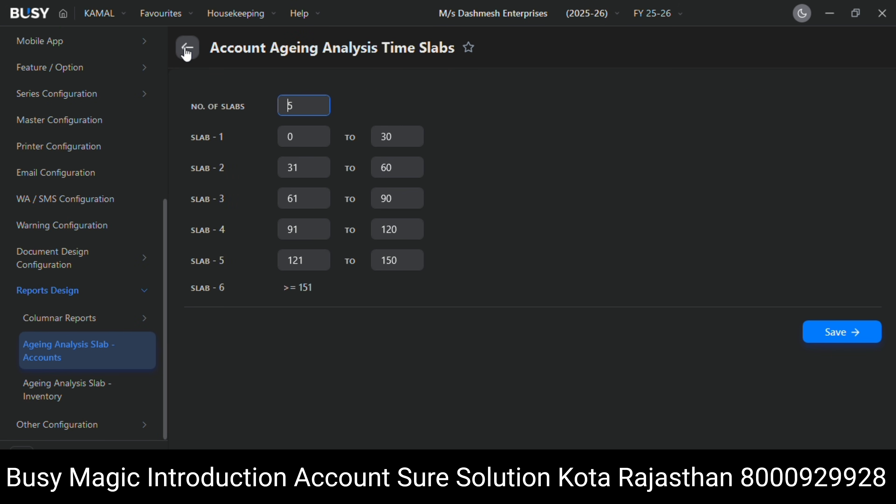
- Open the Accounts settings among the feature options and expand the additional features
left_click(134, 75)
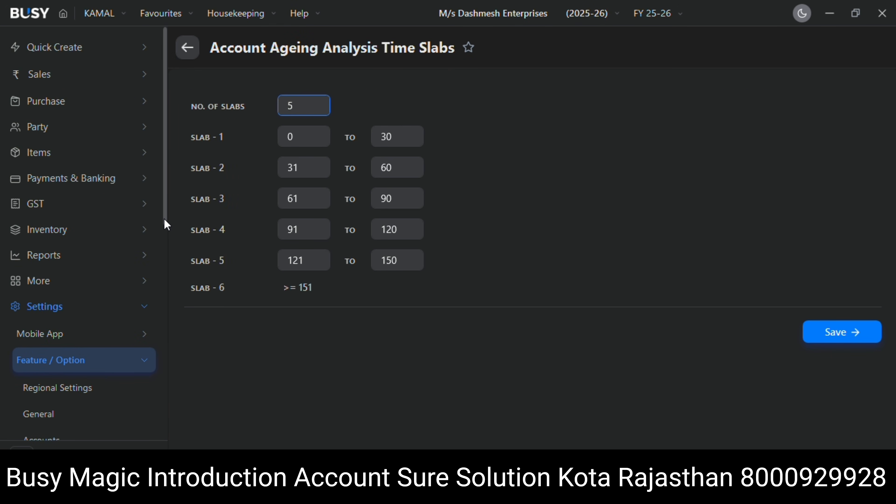
left_click_drag(164, 219, 175, 309)
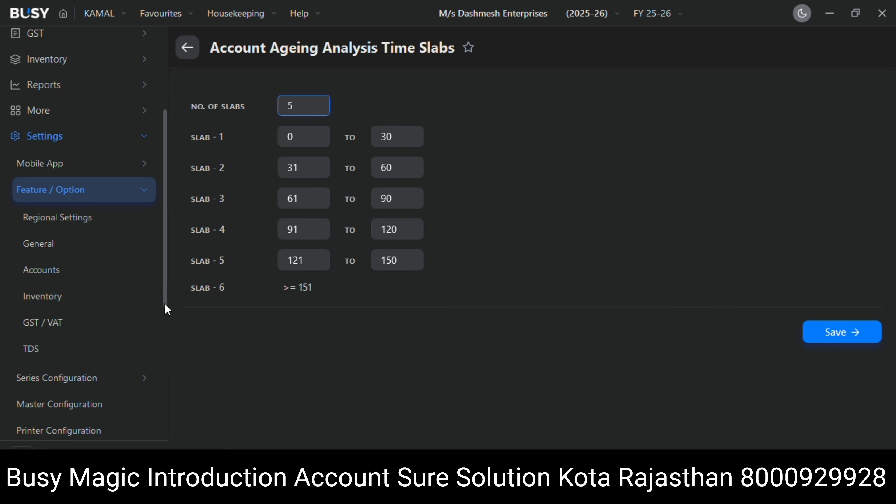
left_click(58, 273)
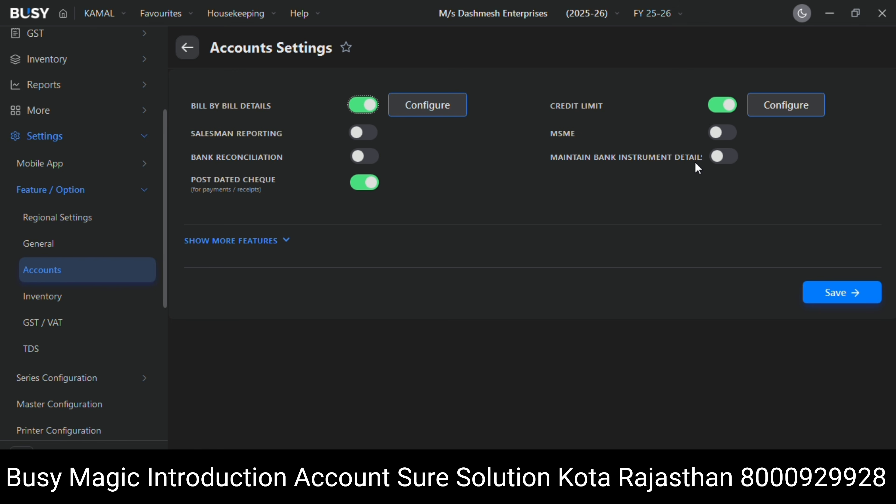
left_click(259, 244)
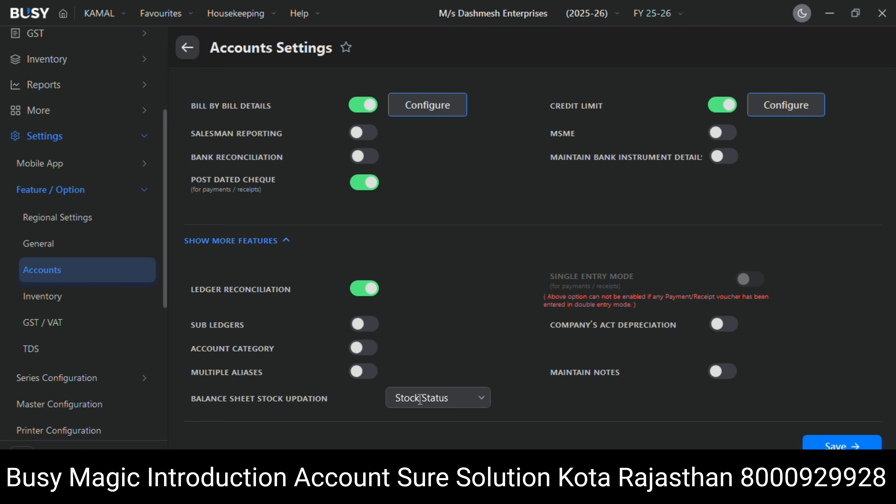
- Look at the choices for Balance Sheet stock updation and close the list without changing it
left_click(483, 406)
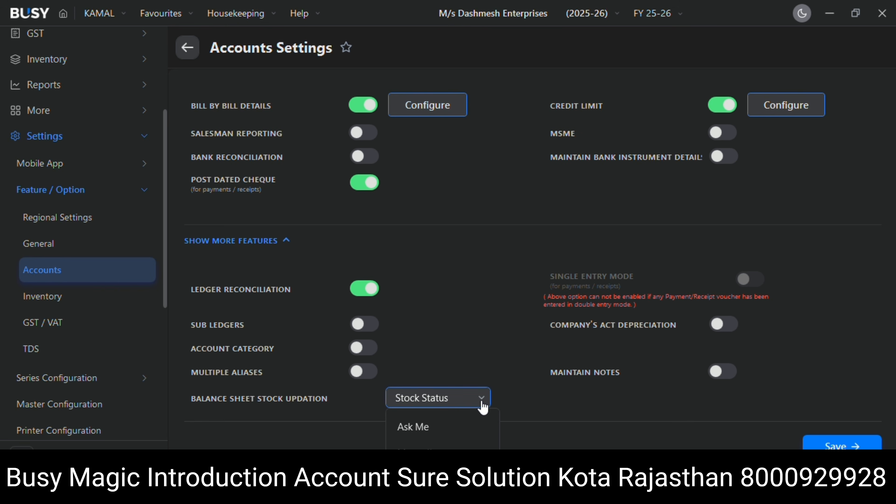
left_click(437, 399)
left_click(488, 313)
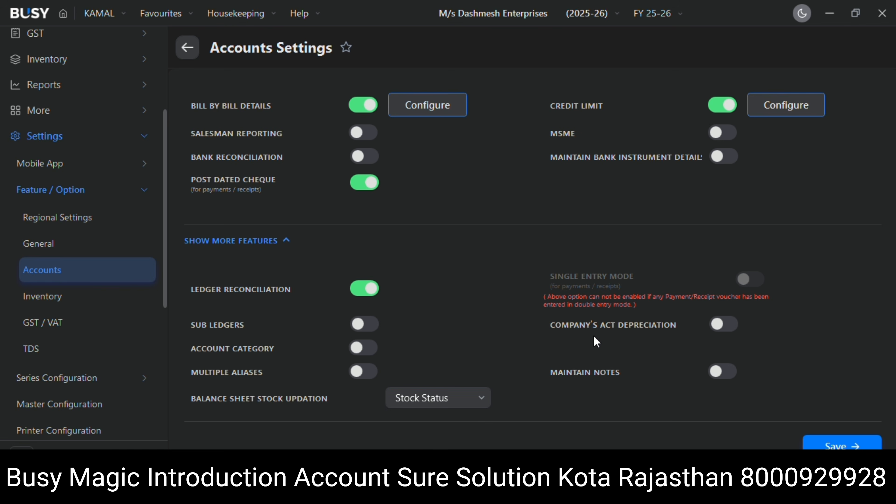
- Open the Inventory settings among the feature options and review the additional features down to the stock balance options
left_click(58, 298)
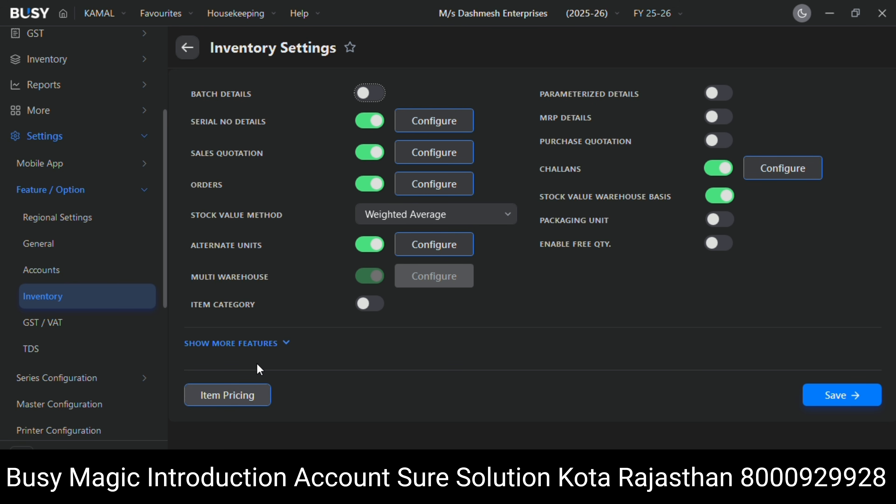
left_click(260, 344)
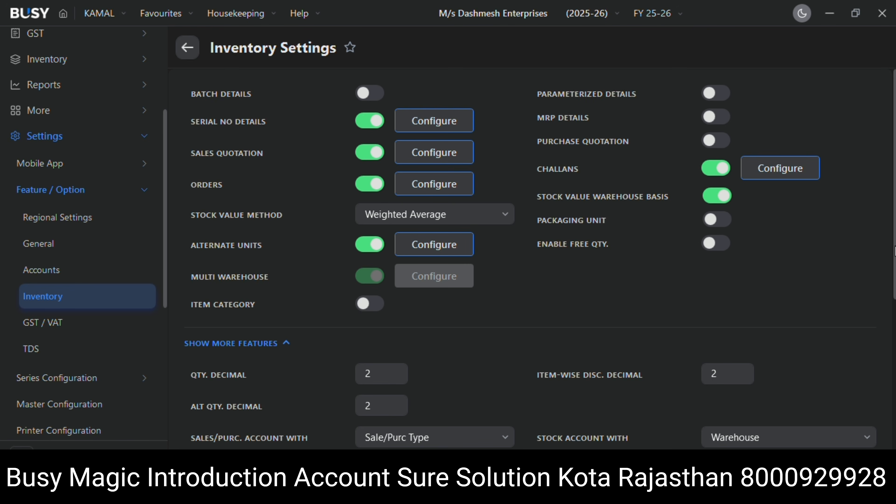
scroll(895, 251, "down", 6)
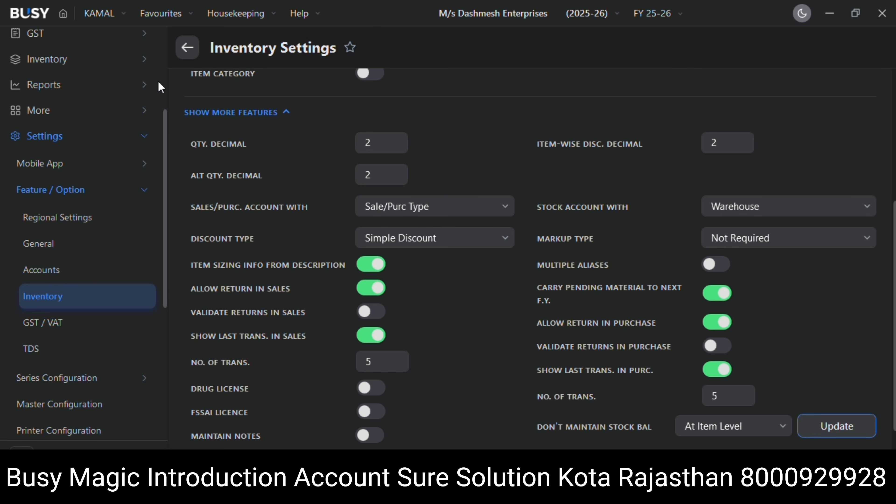
- Dismiss the application error and back out through the open settings screens to the invoice print configuration
left_click(188, 52)
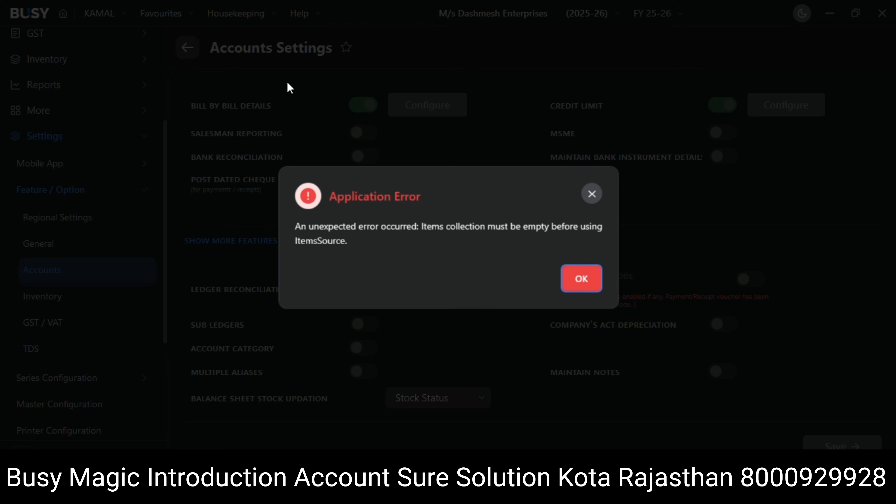
left_click(592, 194)
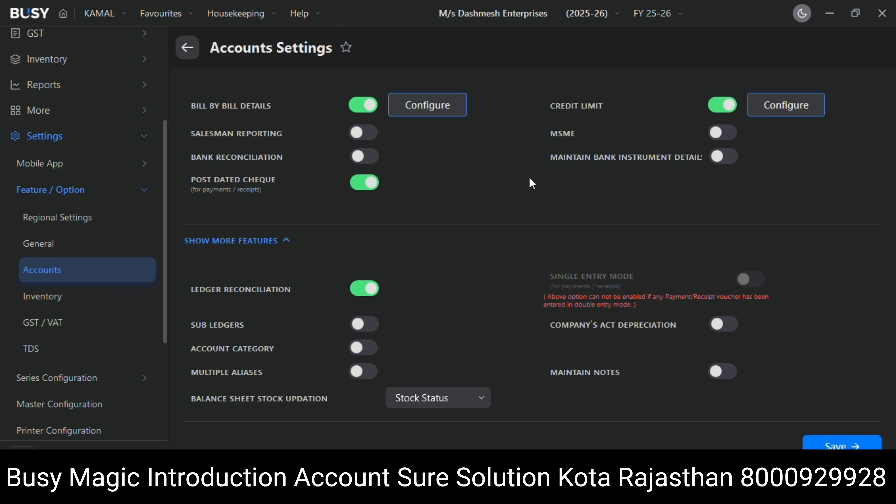
left_click(188, 49)
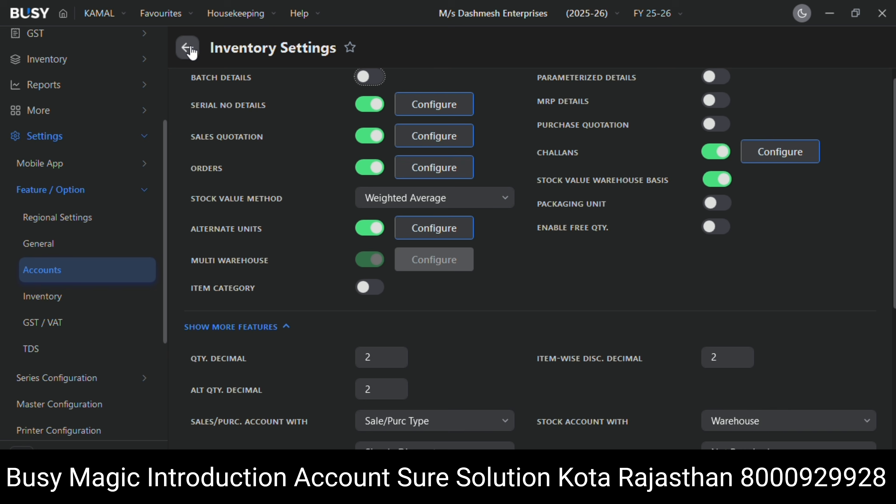
left_click(192, 53)
left_click(192, 52)
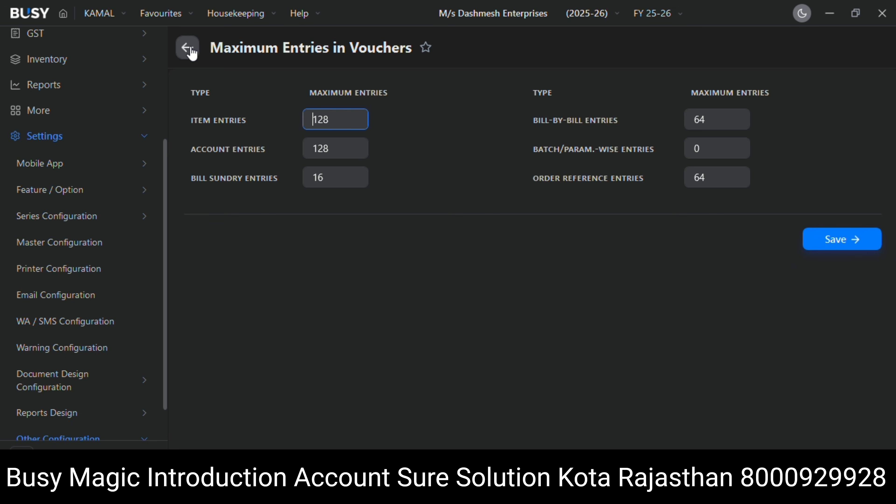
left_click(192, 52)
left_click(192, 52)
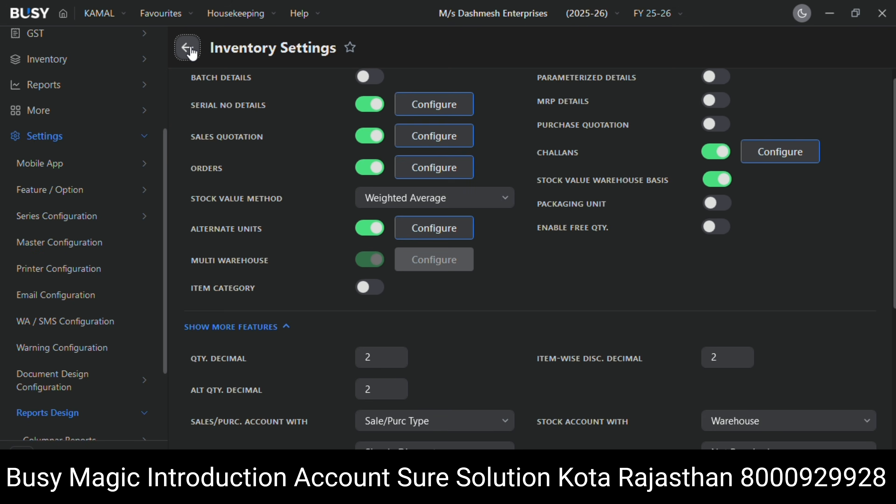
left_click(192, 53)
left_click(192, 52)
left_click(192, 52)
left_click(192, 52)
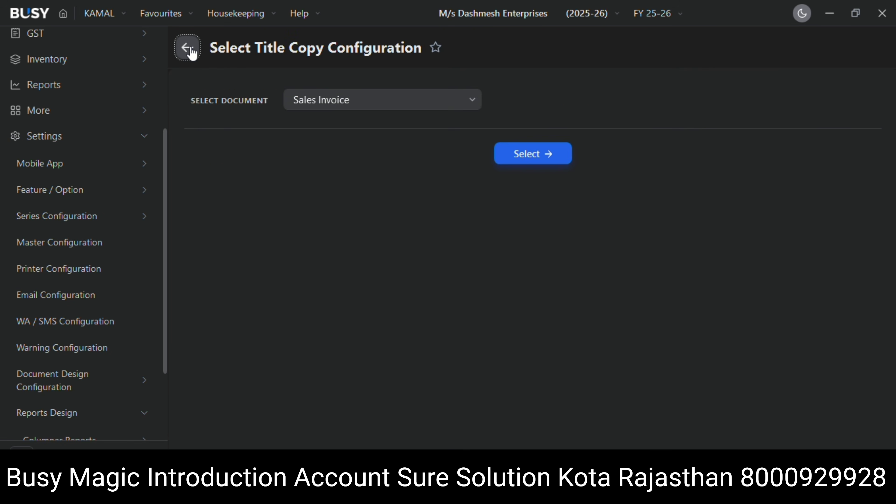
left_click(191, 53)
left_click(192, 53)
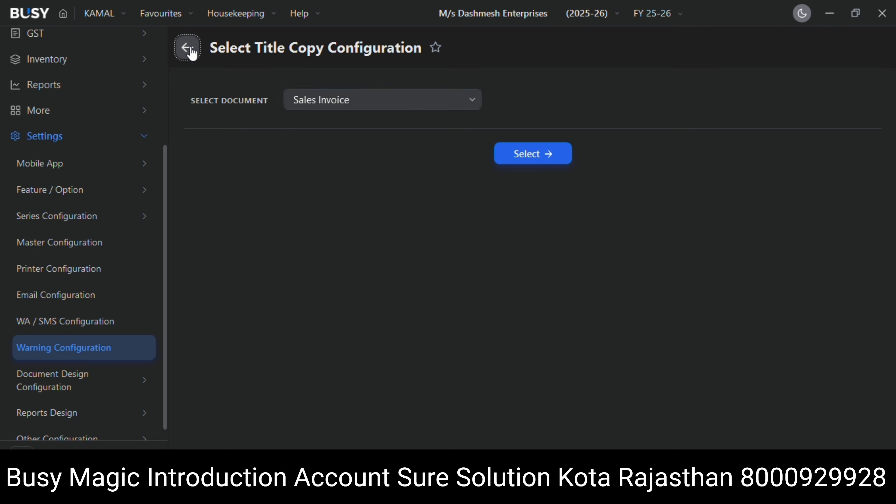
left_click(191, 52)
left_click(191, 49)
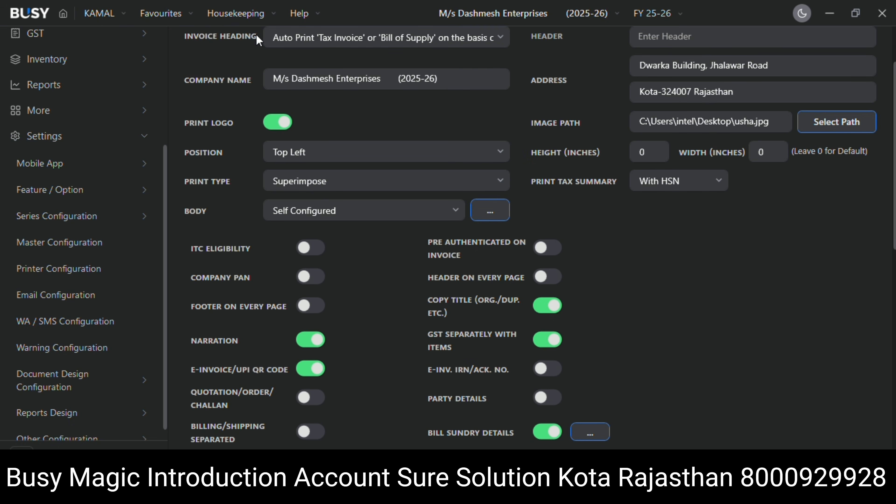
- Preview the interface in the light theme and switch it back to the dark theme
left_click(800, 15)
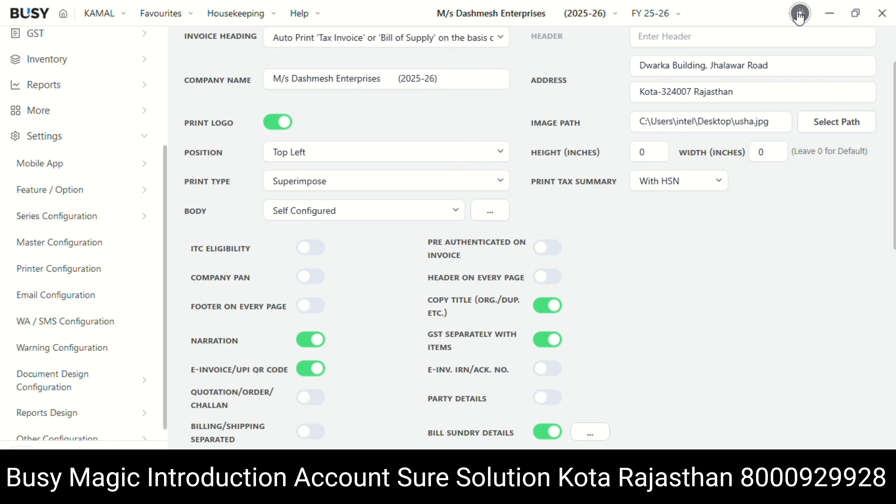
left_click(800, 15)
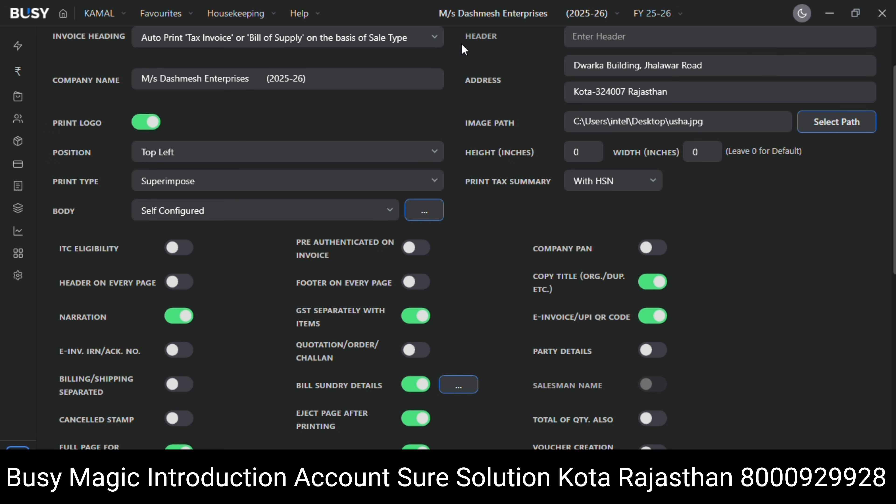
- Log out of the current company to reach the list of companies
left_click(585, 16)
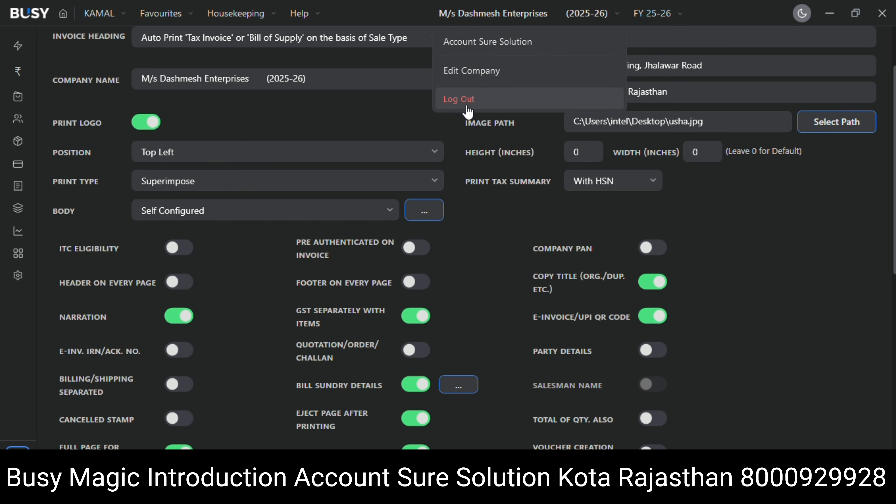
left_click(460, 105)
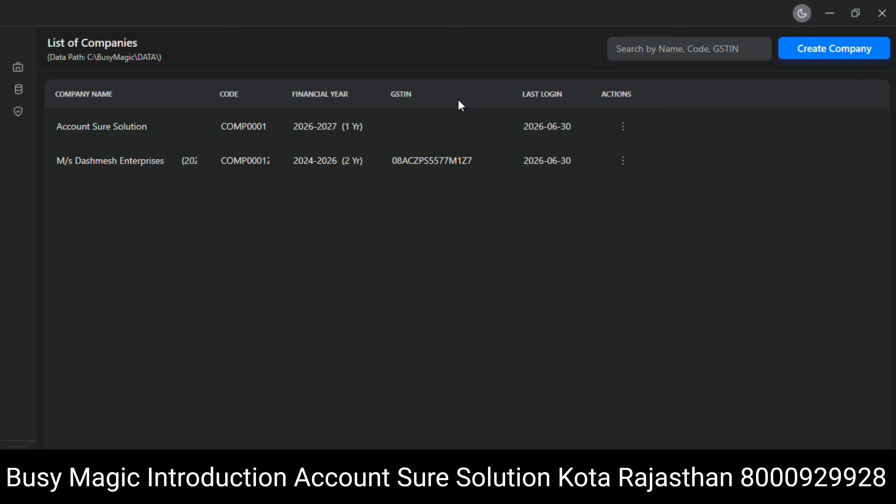
- Look at the Data Management fields for the Microsoft SQL type without saving, and return to the list of companies
left_click(19, 88)
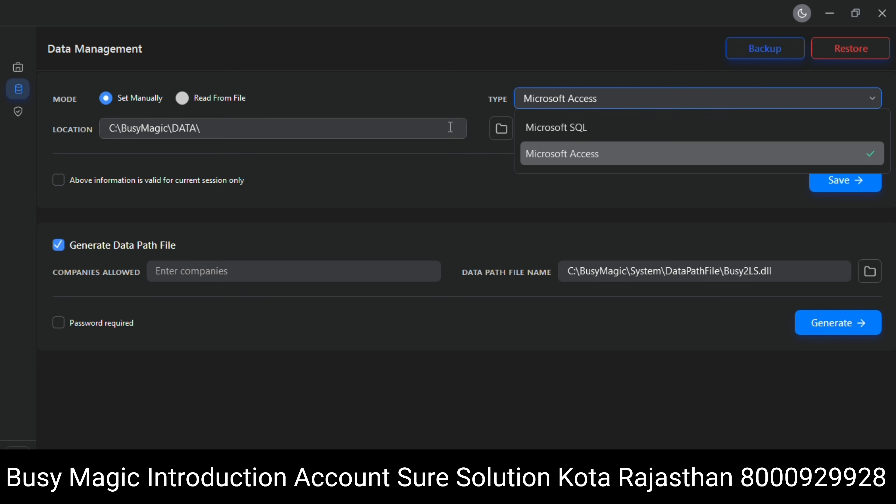
left_click(593, 134)
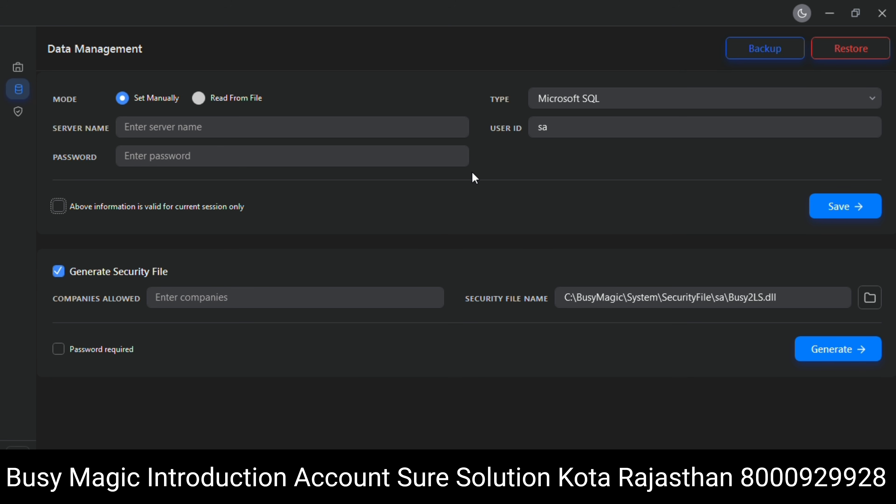
left_click(19, 69)
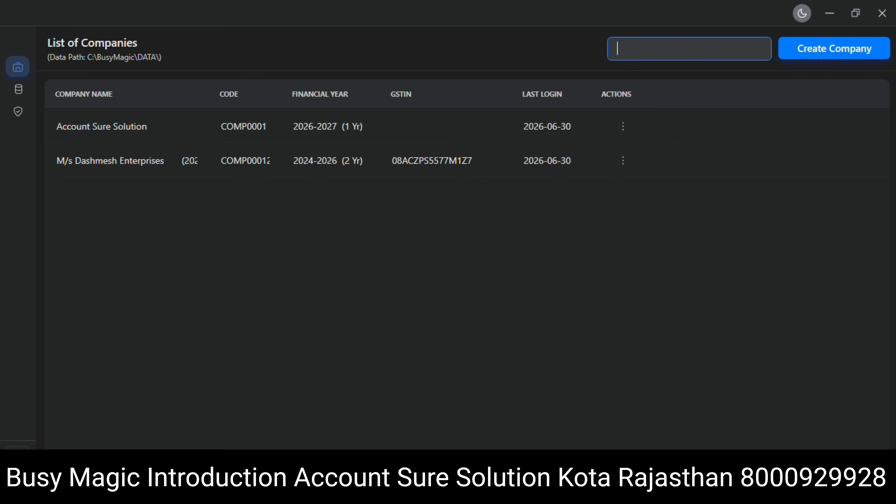
left_click(581, 494)
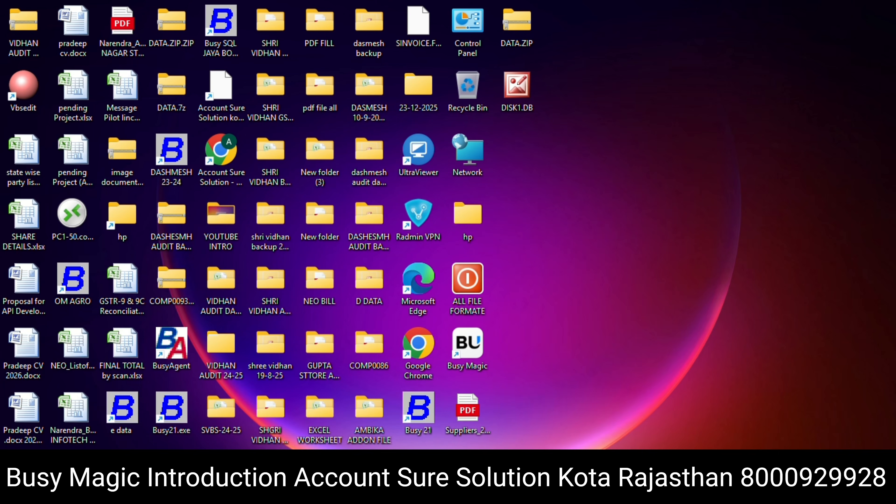
left_click(580, 494)
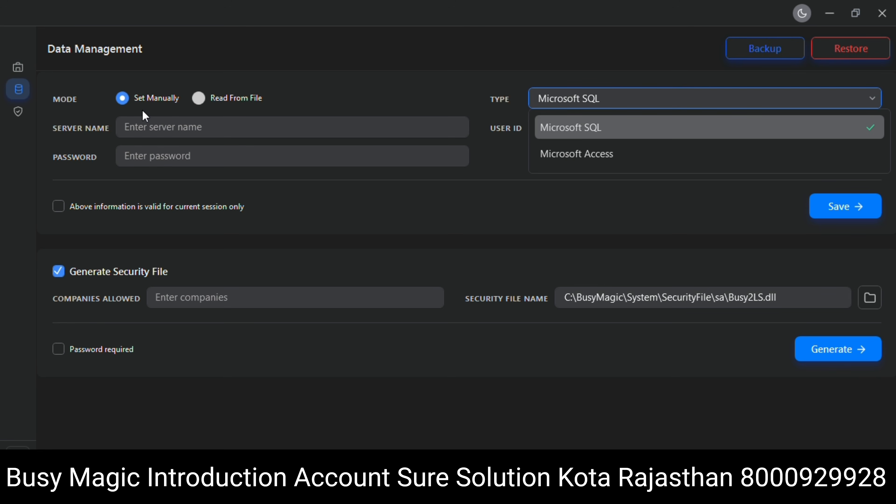
left_click(142, 111)
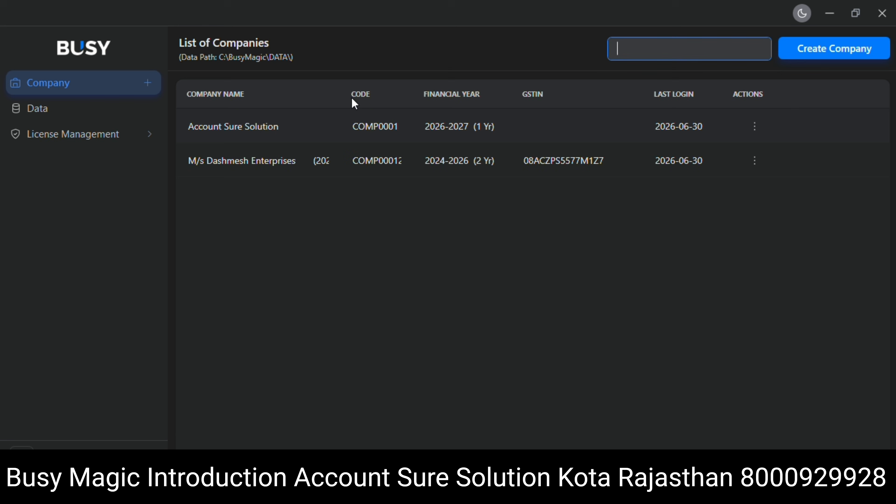
- Open the Create Company form and expand its additional details
left_click(821, 47)
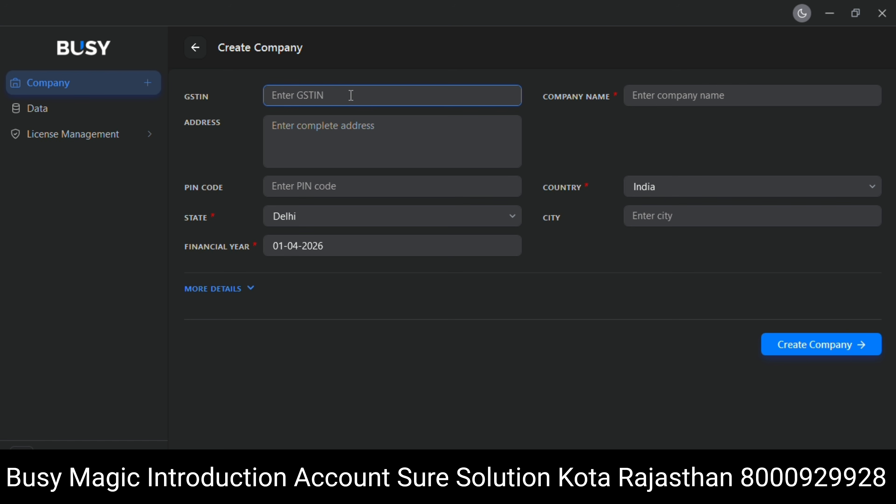
left_click(243, 292)
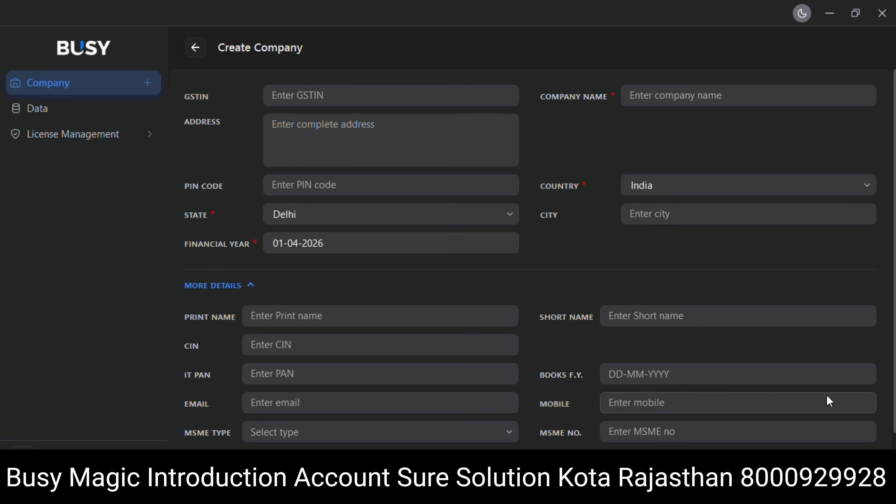
- Open the data management screen, then switch to File Explorer and browse to the C:\BusyMagic\DATA folder
left_click(67, 108)
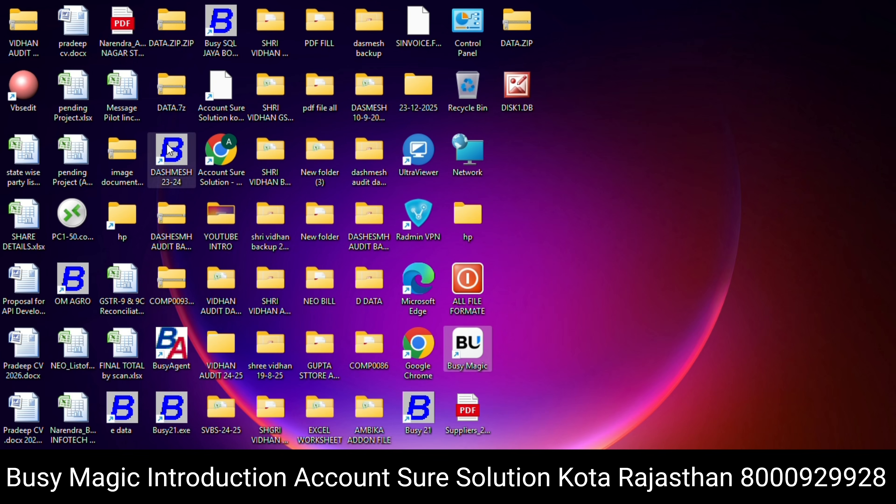
double_click(276, 95)
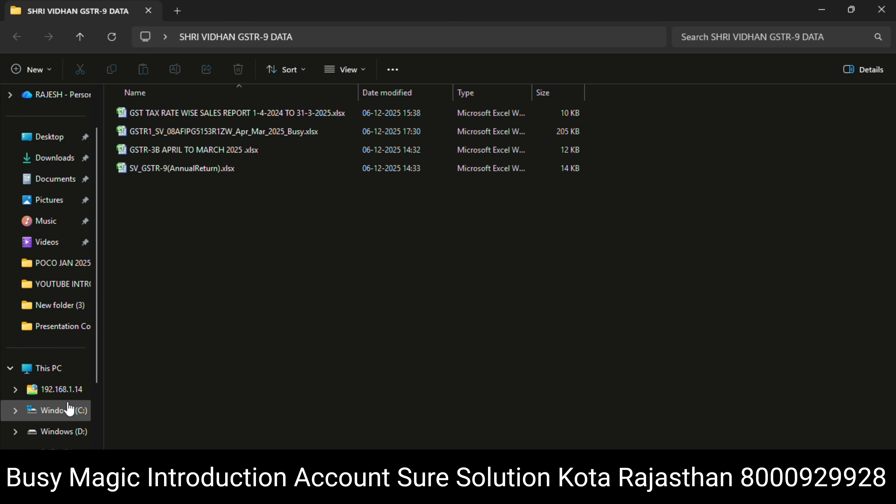
left_click(70, 415)
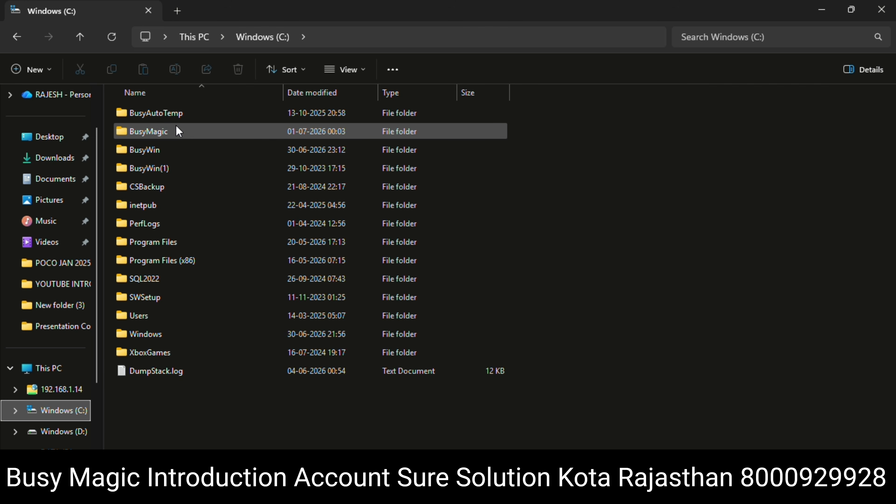
double_click(163, 132)
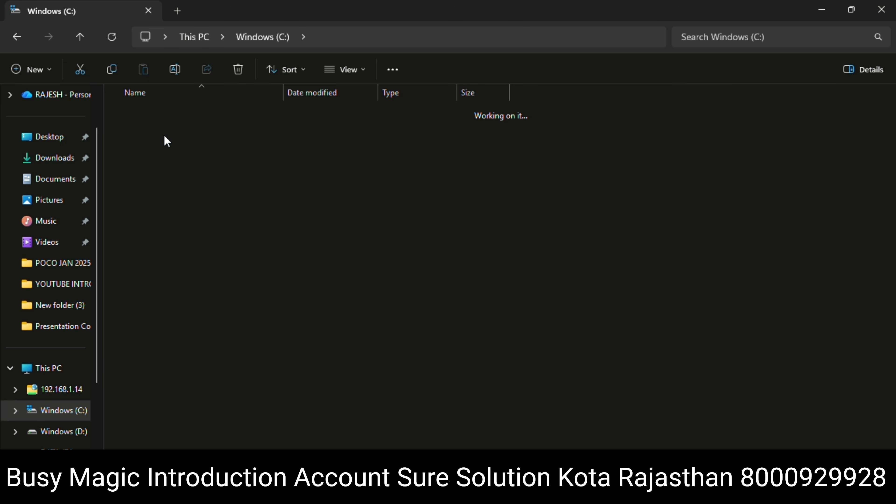
left_click(160, 244)
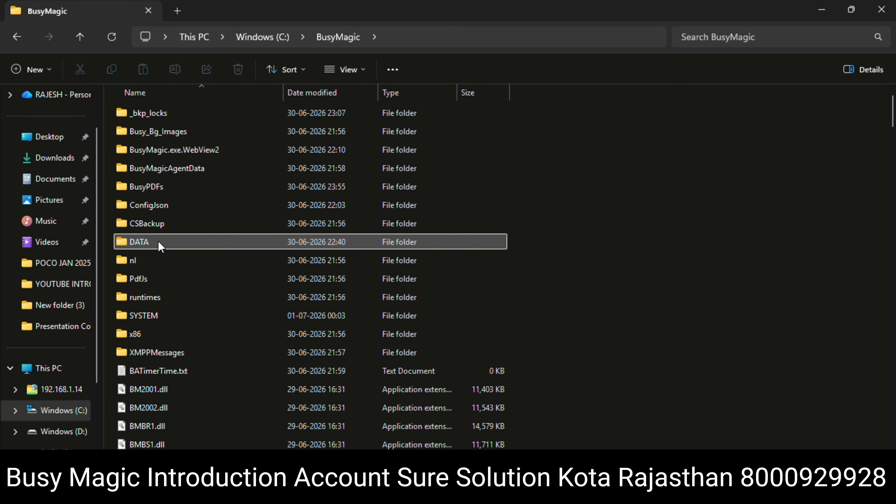
double_click(160, 244)
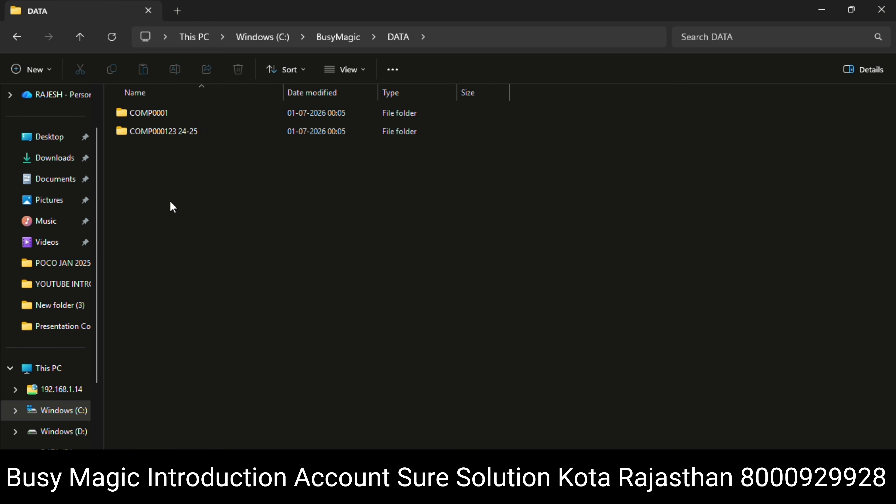
double_click(157, 112)
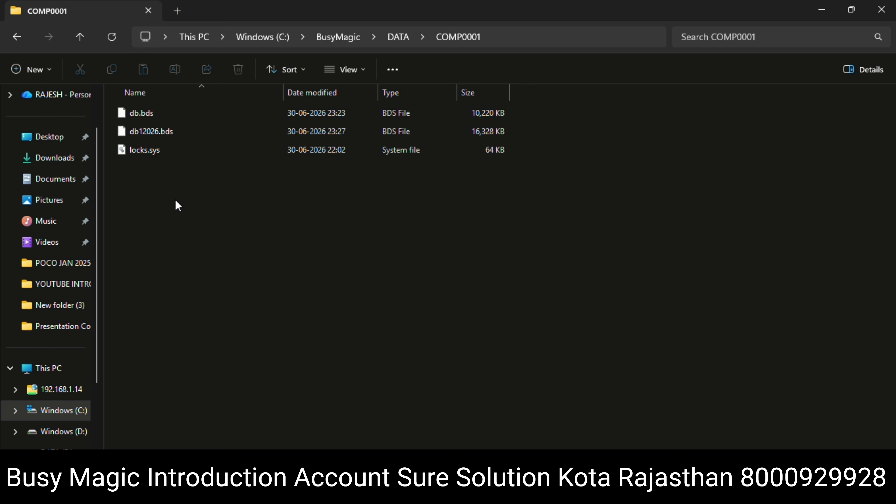
left_click(22, 40)
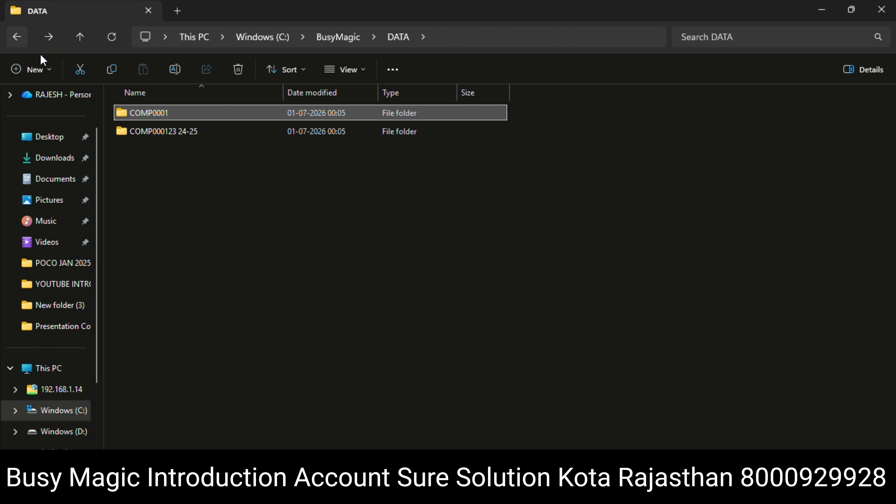
left_click(149, 131)
double_click(149, 131)
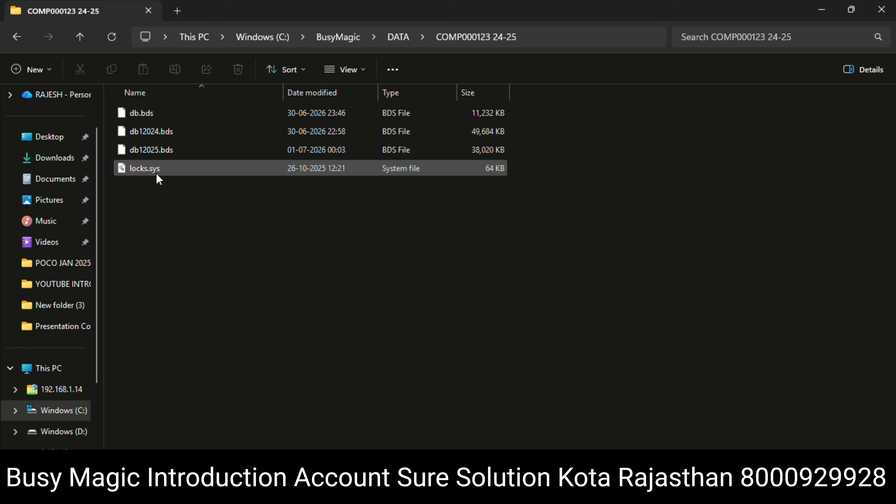
left_click(17, 38)
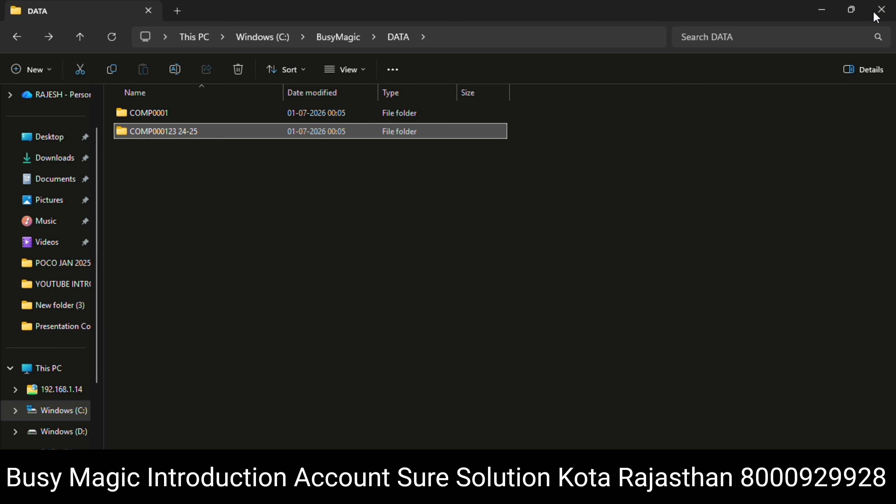
left_click(882, 9)
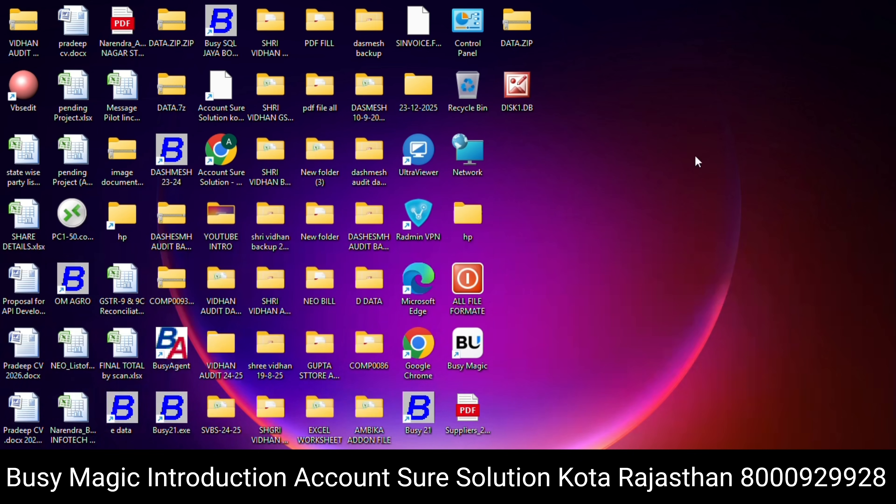
- Switch back to Busy Magic and open the license activation form from the Activation & Updates page
double_click(473, 344)
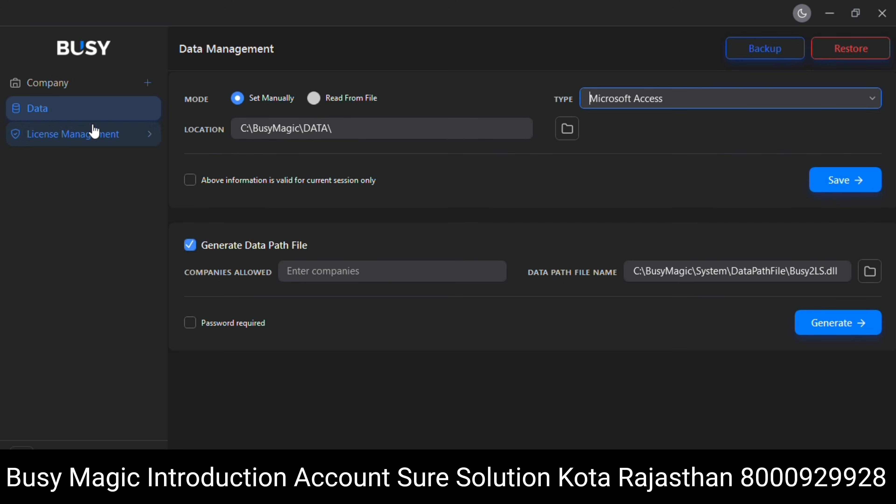
left_click(93, 137)
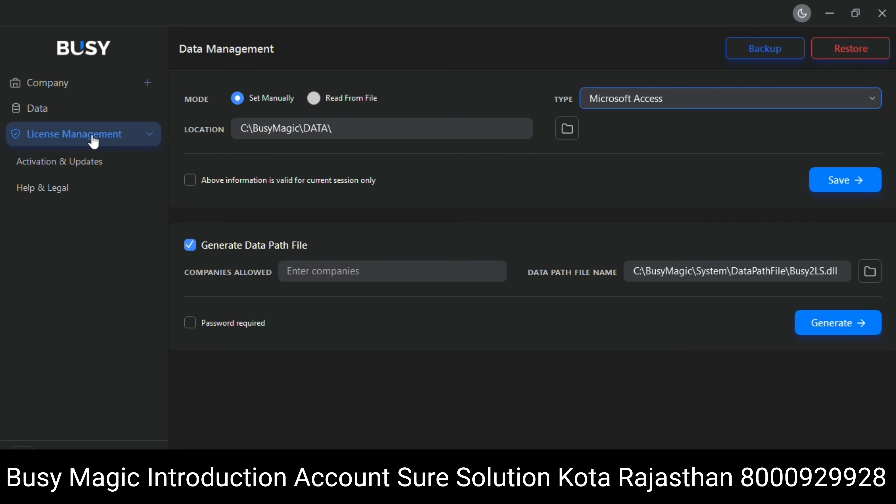
left_click(78, 169)
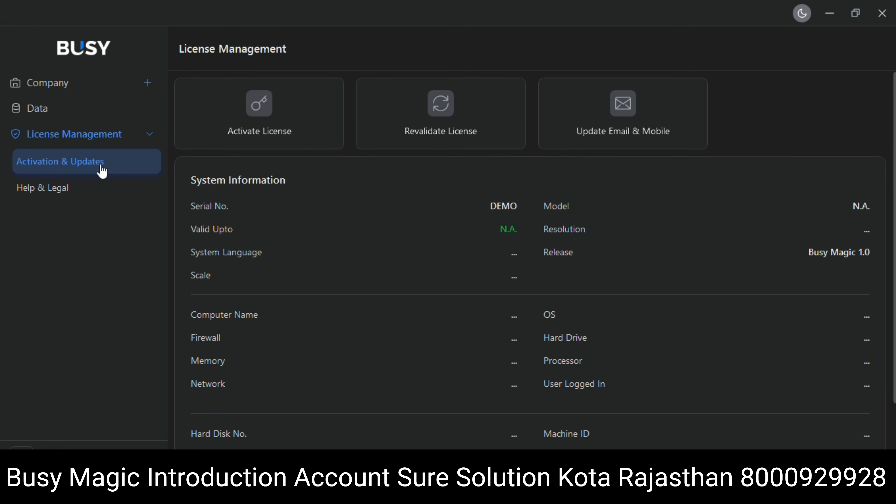
left_click(272, 130)
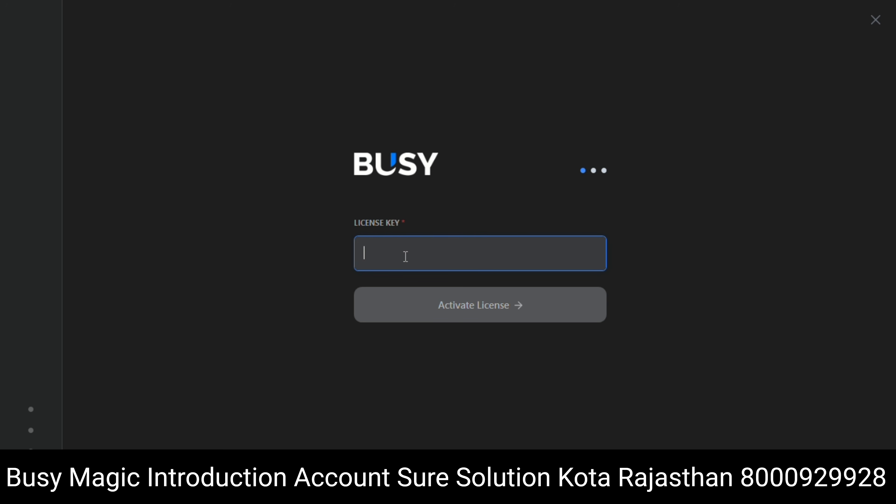